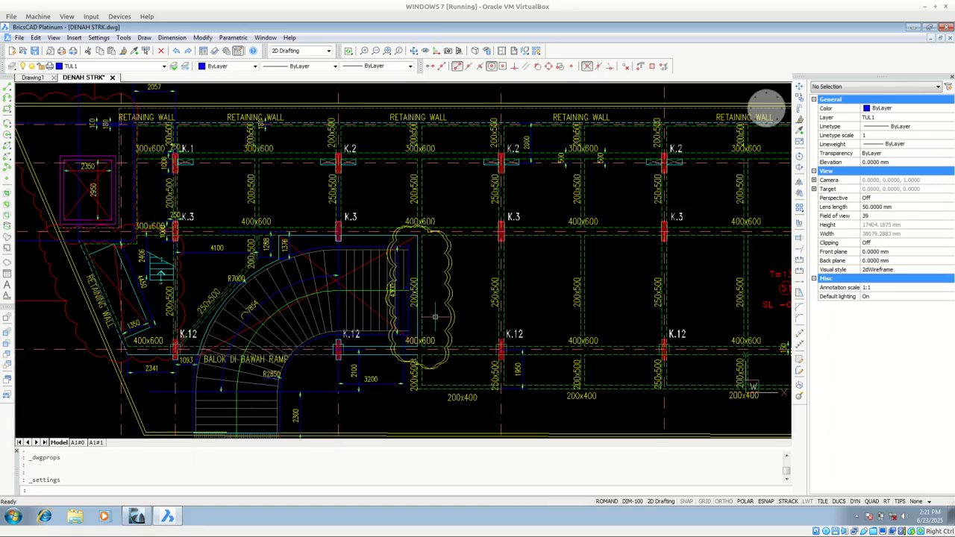
Add a radius dimension to the curved ramp's inner arc, placing it beside the K.12 column on grid line 2
middle_drag(436, 317, 439, 276)
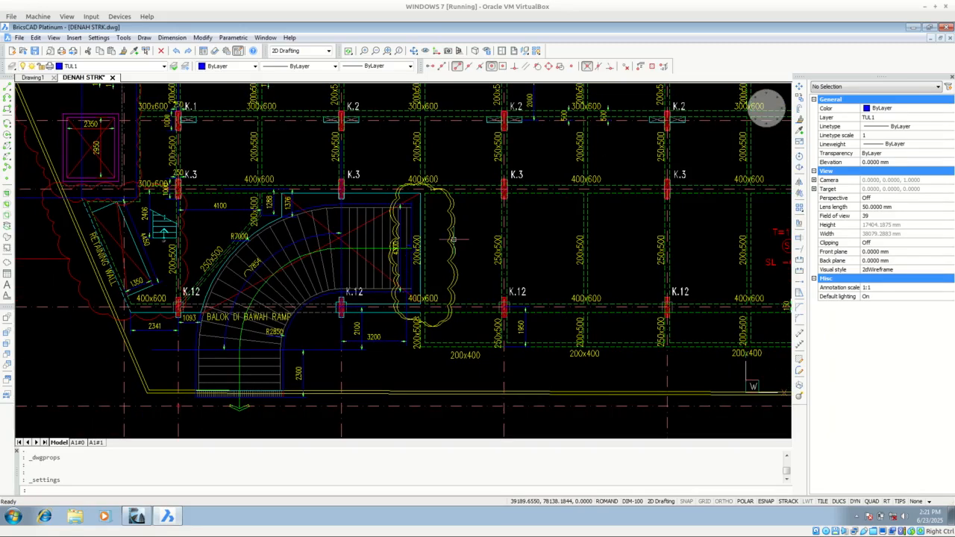
click(138, 519)
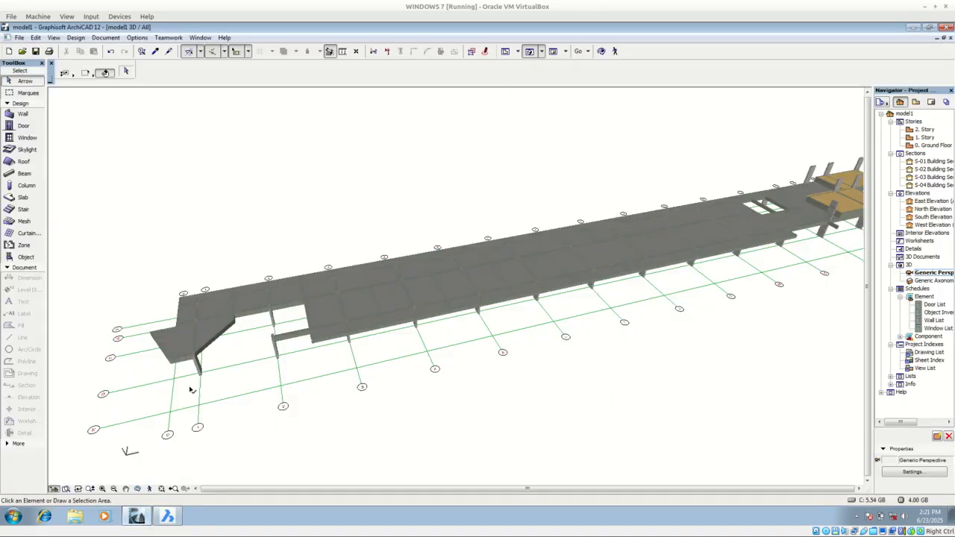
click(168, 516)
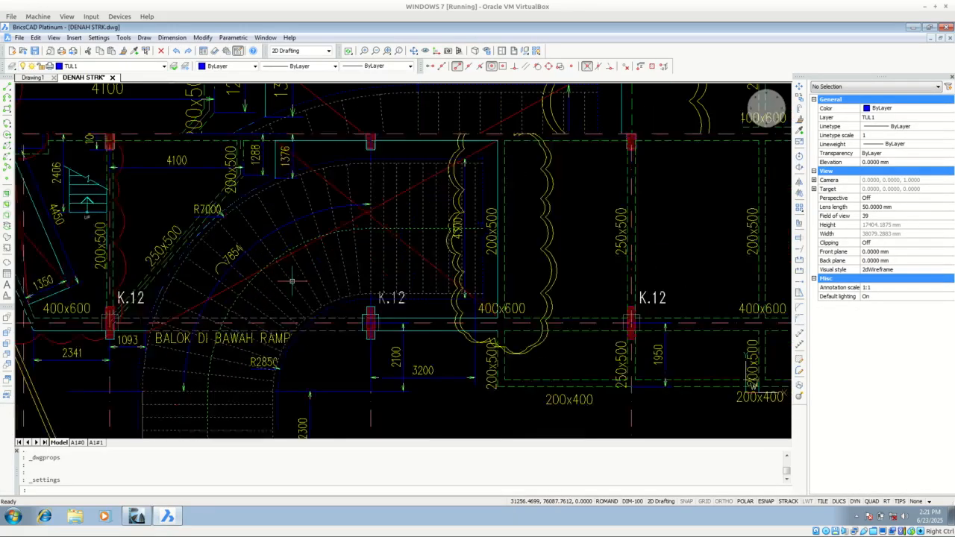
scroll(292, 282, up, 3)
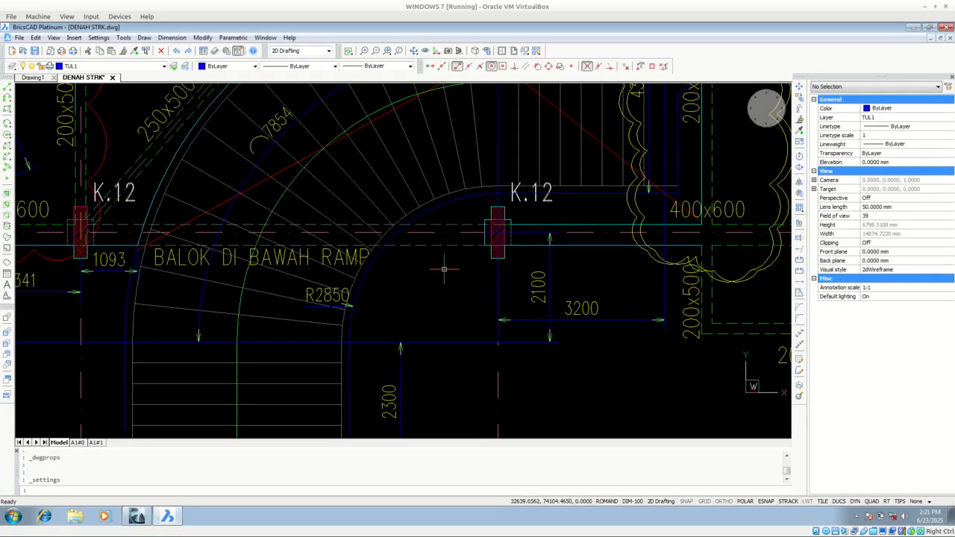
scroll(444, 268, down, 2)
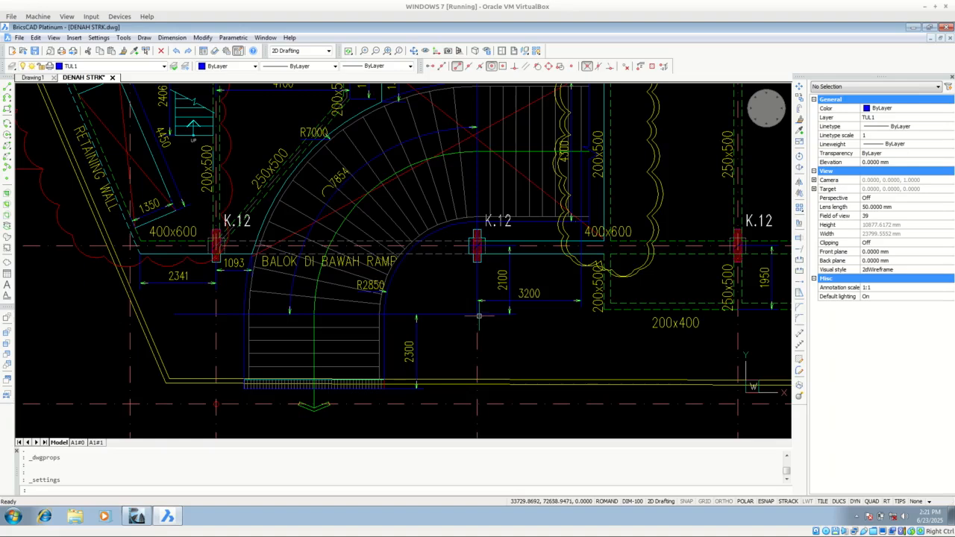
click(174, 37)
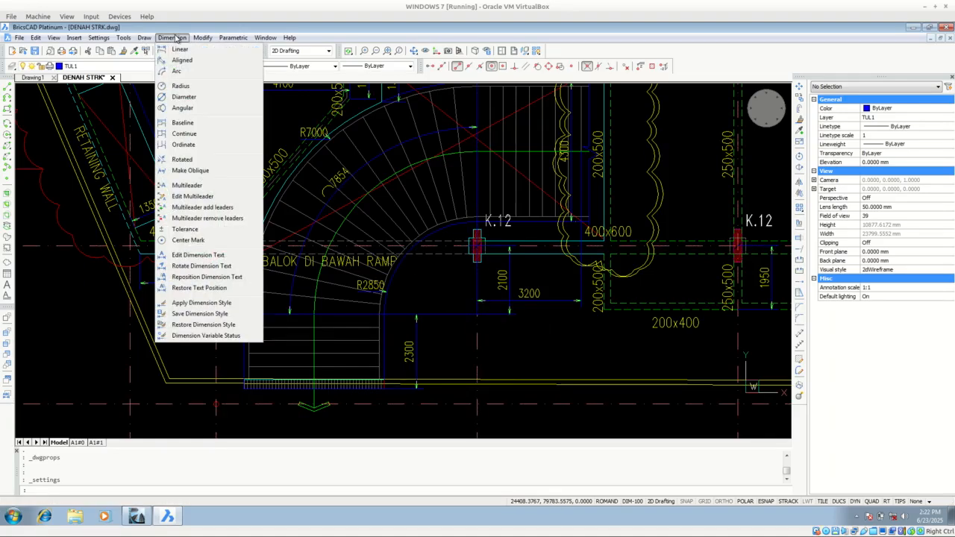
click(181, 85)
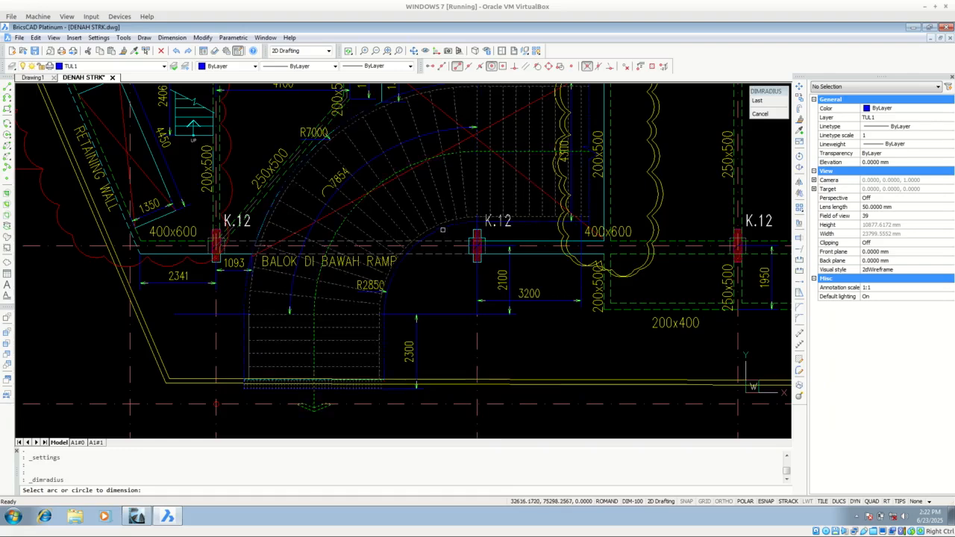
click(443, 230)
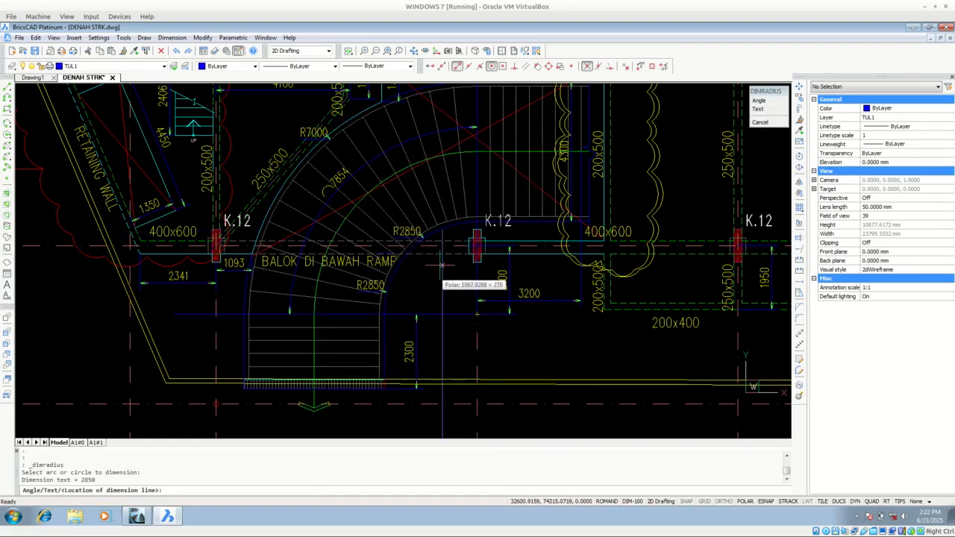
scroll(438, 265, up, 4)
click(437, 262)
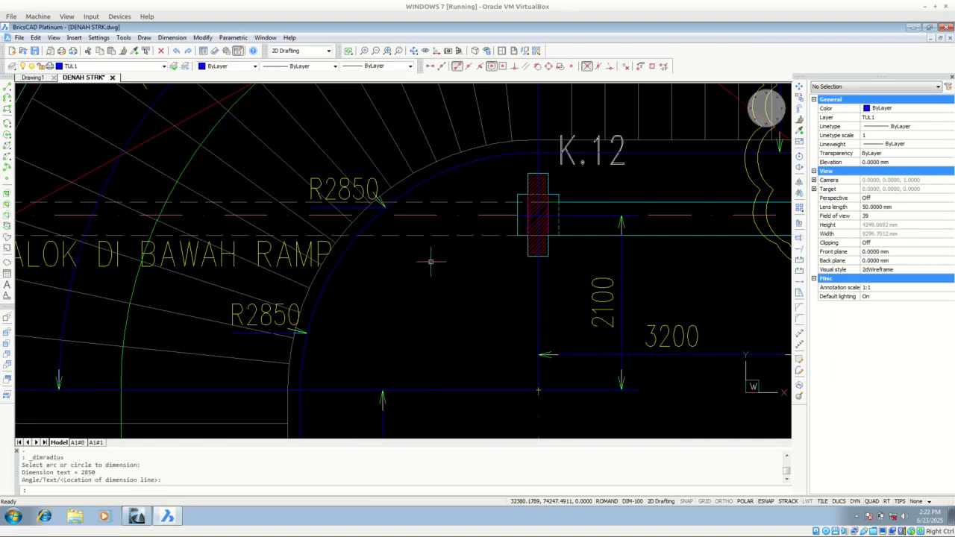
Select the new radius dimension and examine where the inner arc's centre lies below the K.12 column
click(375, 209)
scroll(375, 211, down, 3)
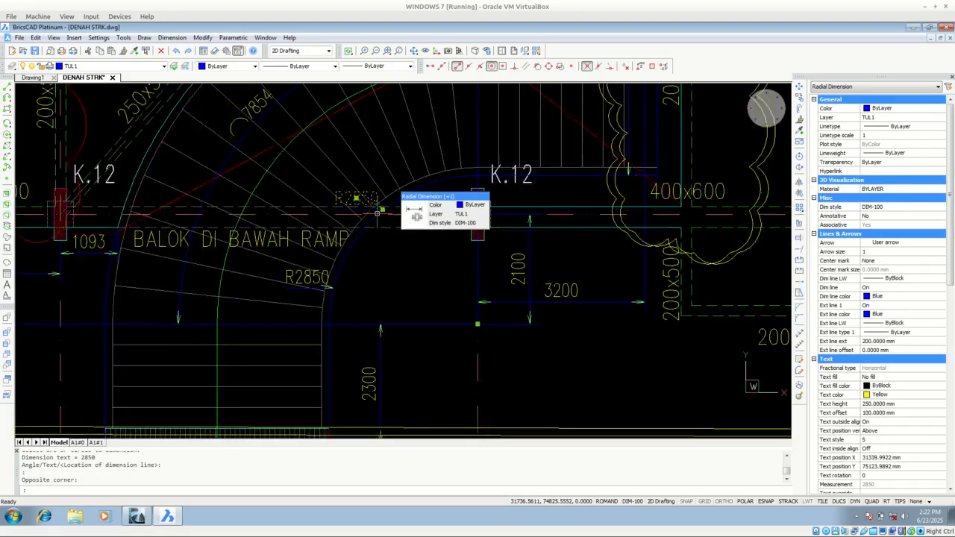
scroll(378, 216, up, 5)
scroll(377, 216, down, 2)
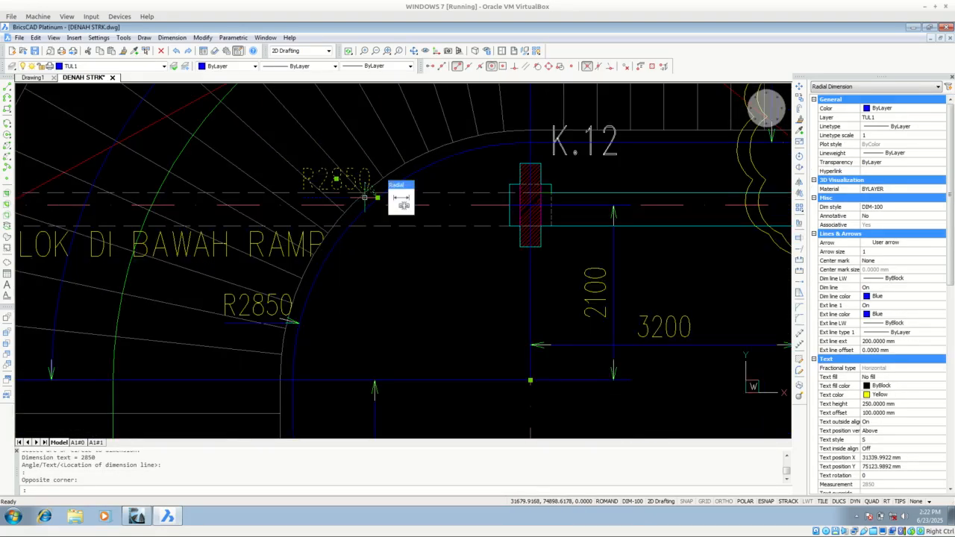
scroll(532, 382, up, 5)
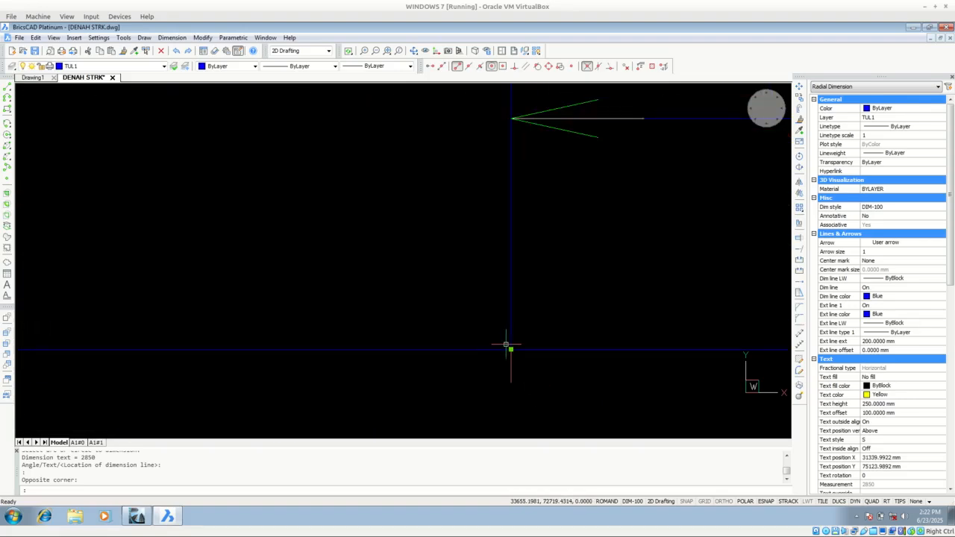
scroll(477, 343, down, 4)
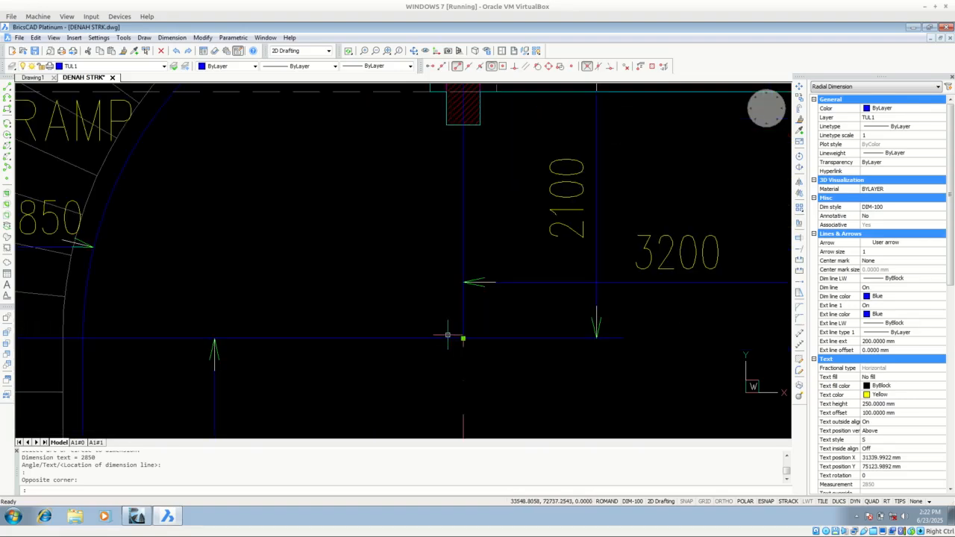
scroll(384, 291, up, 3)
key(Escape)
scroll(408, 300, down, 4)
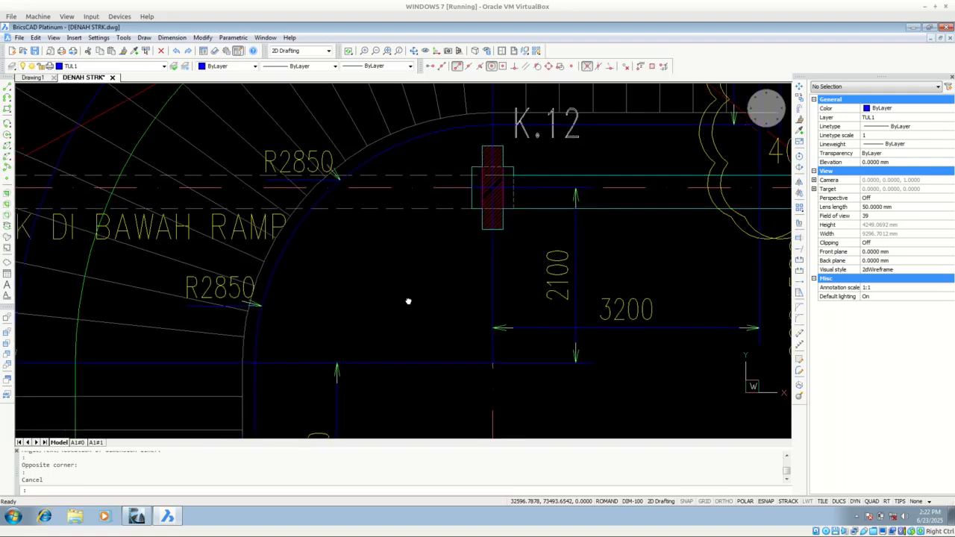
Examine the grid axes around the ramp and compare the inner arc's centre with grid lines D and 2
click(494, 210)
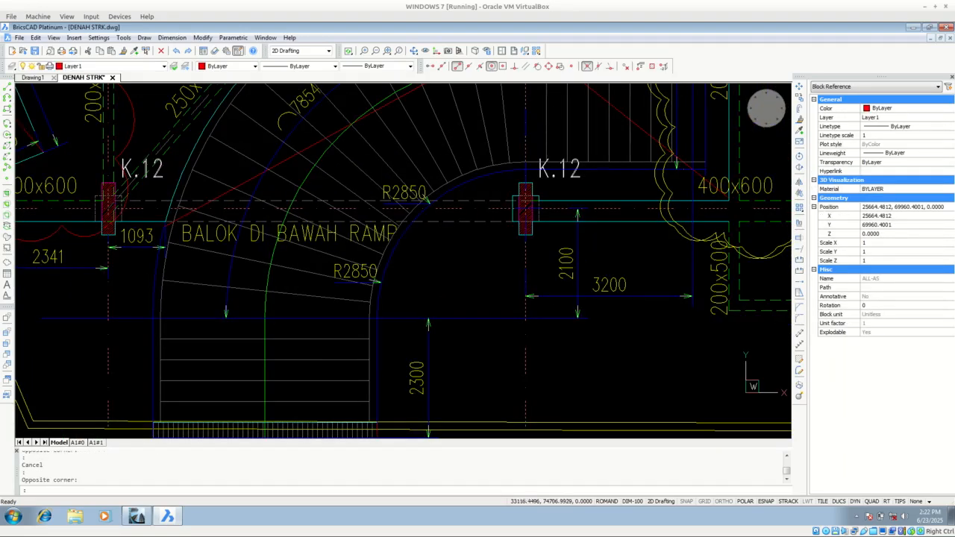
scroll(491, 232, down, 5)
scroll(507, 240, up, 5)
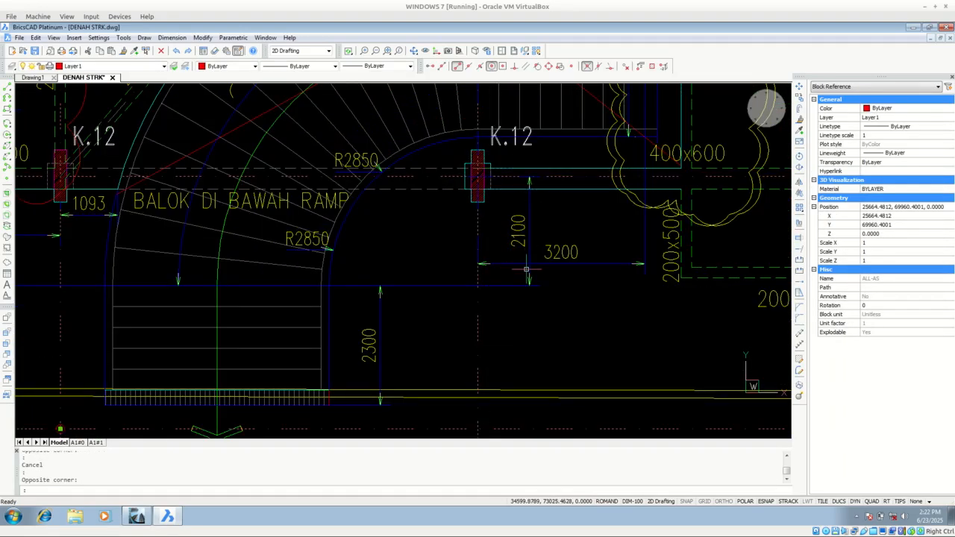
key(Escape)
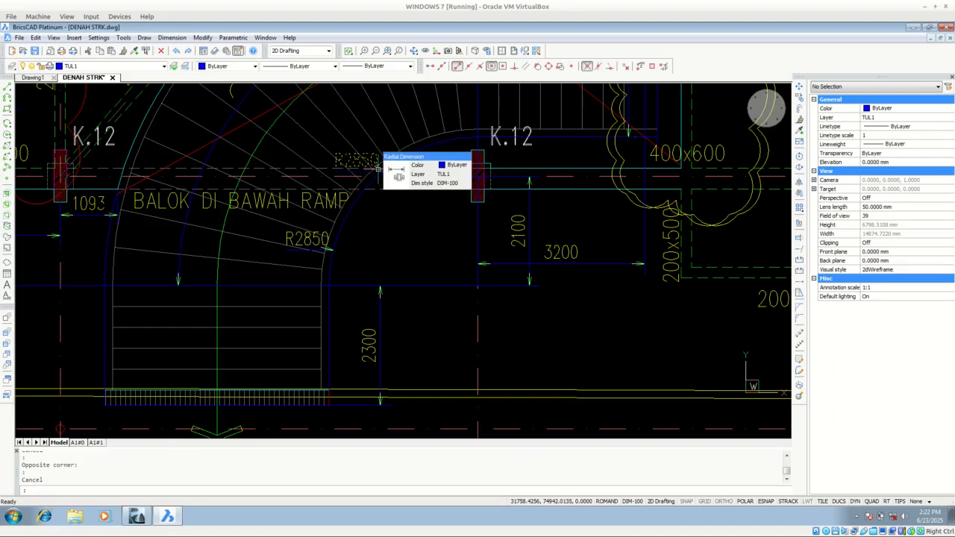
click(403, 184)
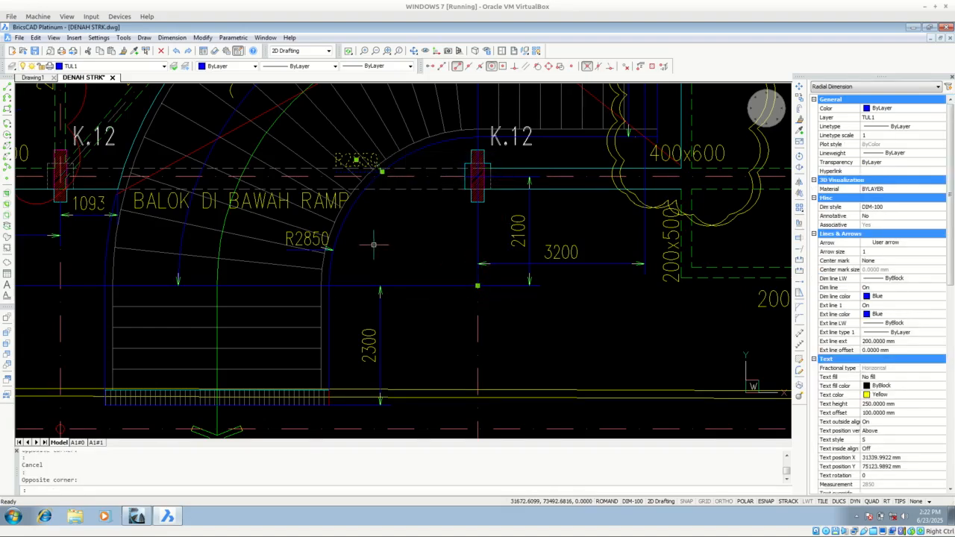
mouse_move(373, 245)
middle_down()
mouse_move(426, 253)
mouse_move(426, 329)
middle_up()
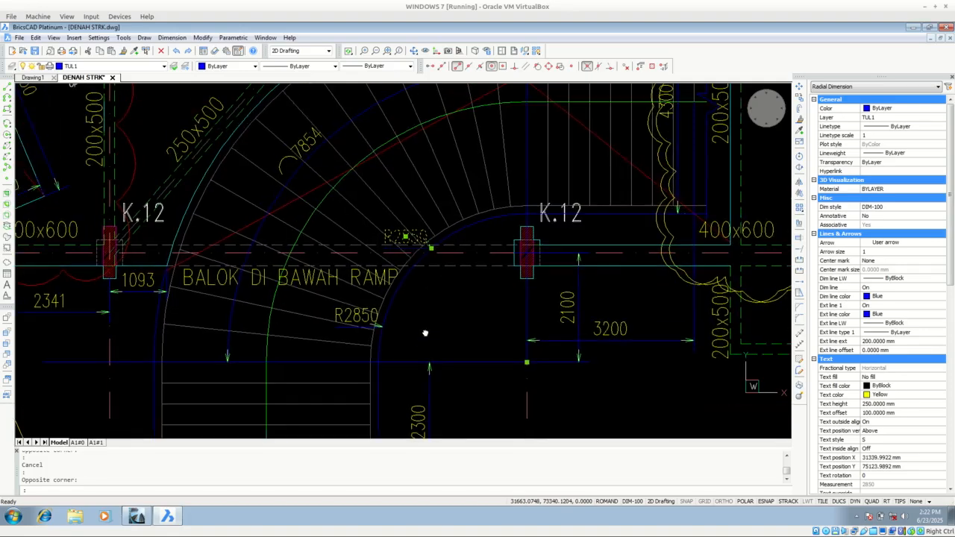
scroll(511, 269, down, 3)
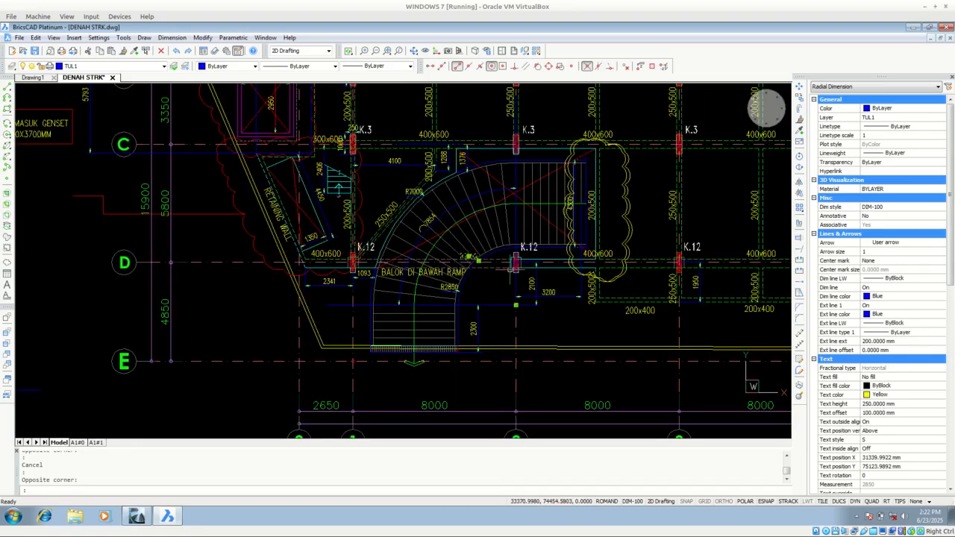
middle_drag(512, 306, 509, 244)
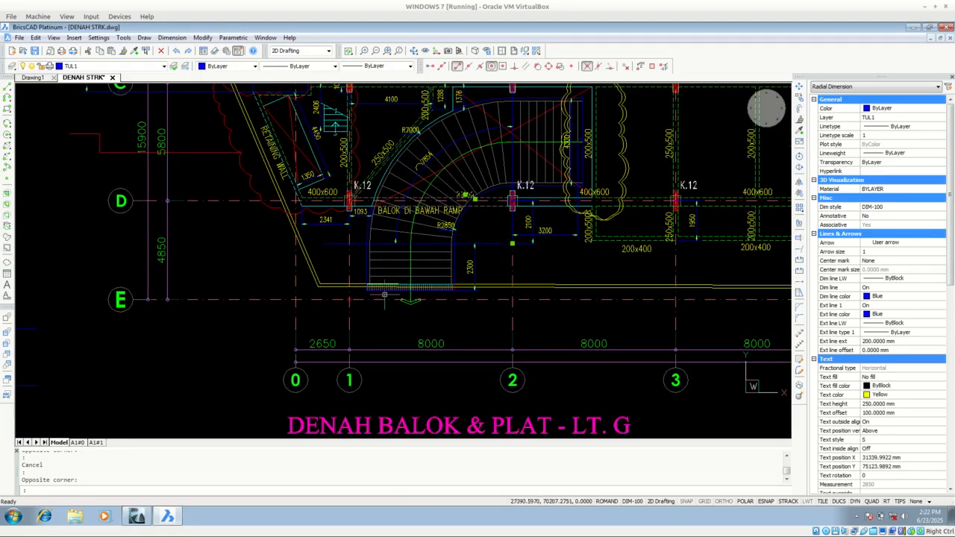
Switch to ArchiCAD, open the ground floor plan and delete the drafting line below grid line D that ends at grid line 2
click(160, 519)
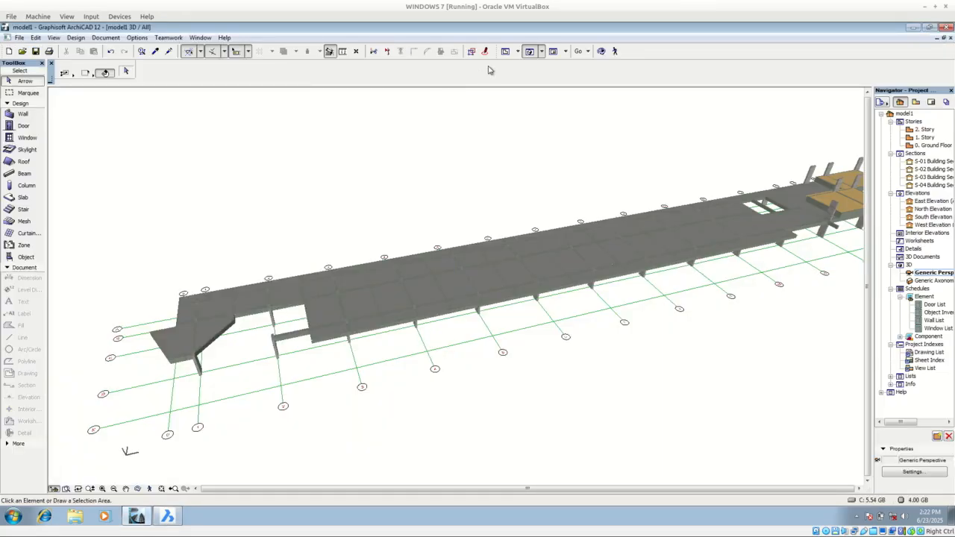
click(507, 51)
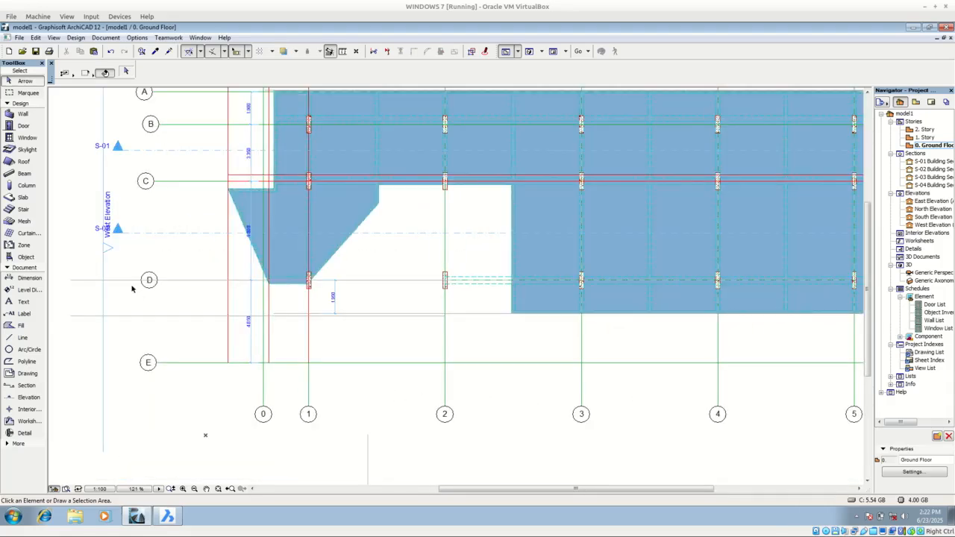
scroll(438, 295, up, 3)
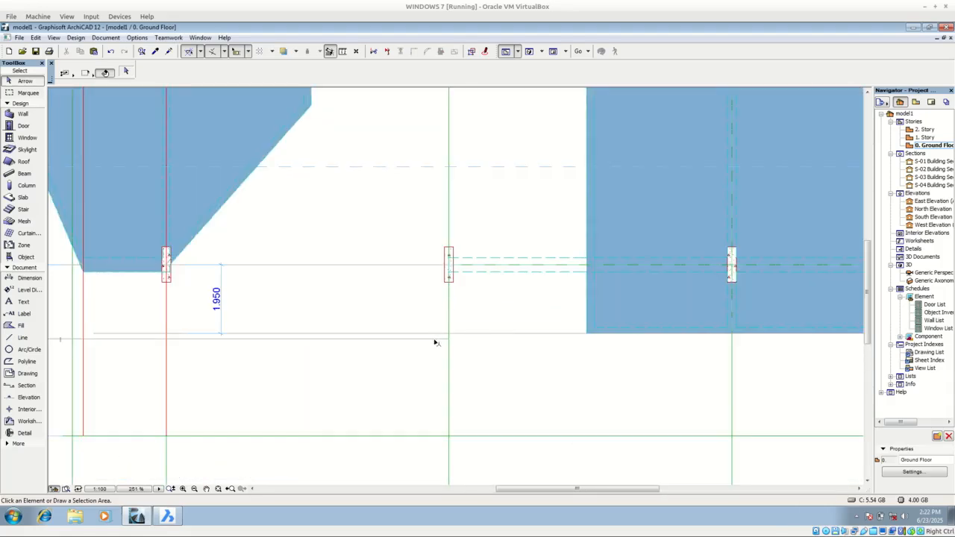
click(437, 341)
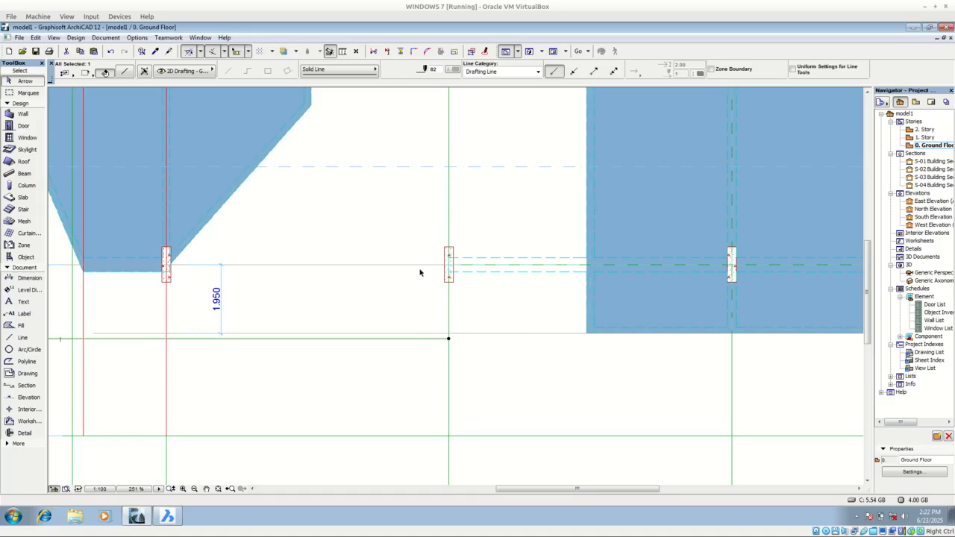
middle_drag(363, 307, 645, 307)
key(Delete)
scroll(456, 324, down, 1)
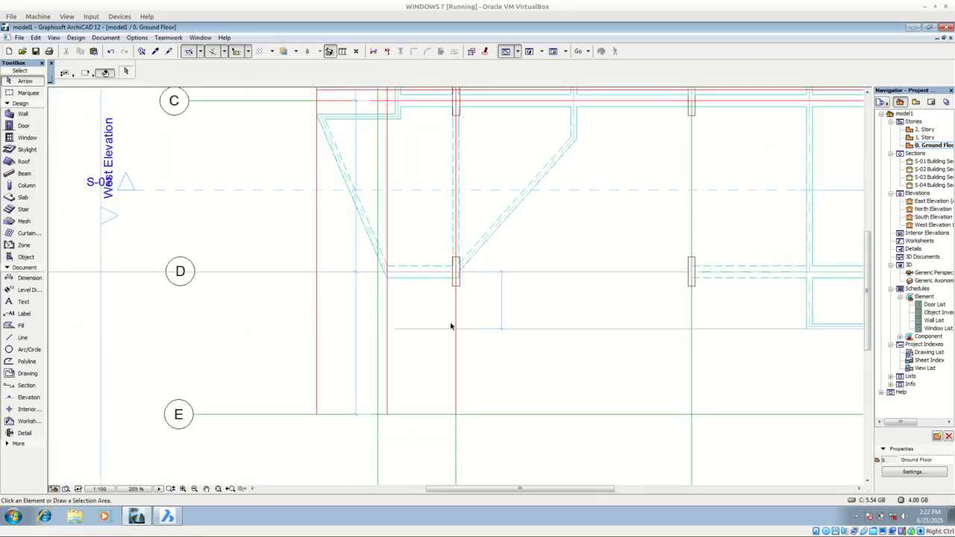
Copy the grid line D drafting line 2100 mm straight down, towards grid line E
click(148, 272)
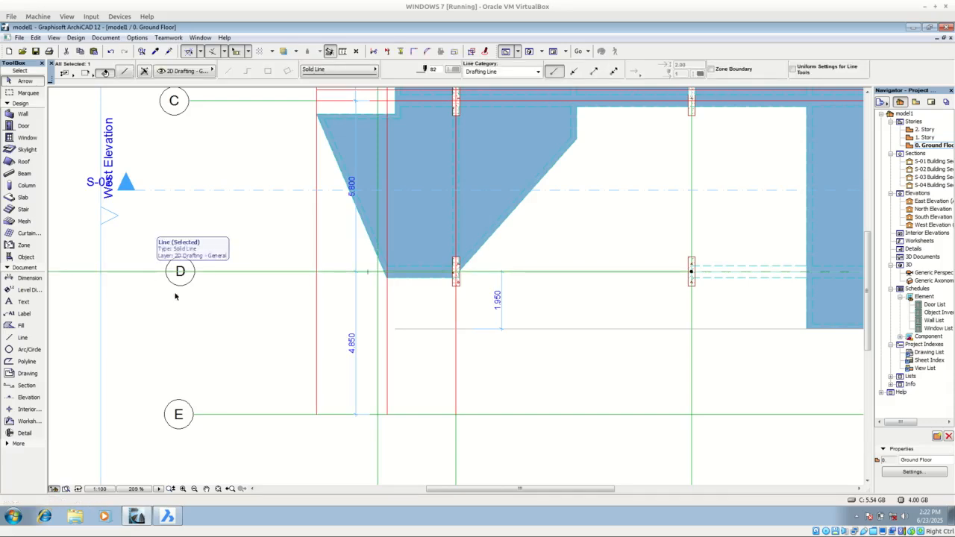
click(36, 38)
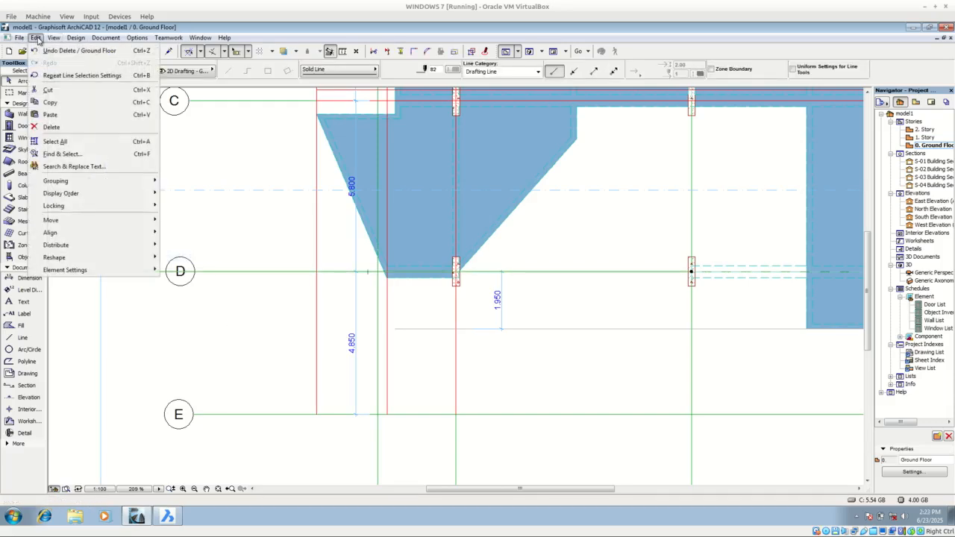
key(Escape)
right_click(179, 333)
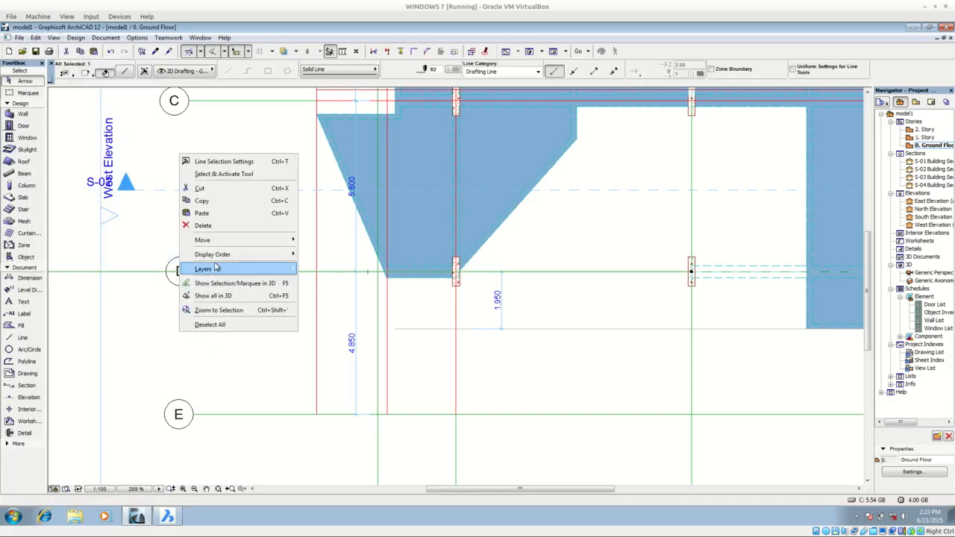
mouse_move(221, 241)
click(319, 238)
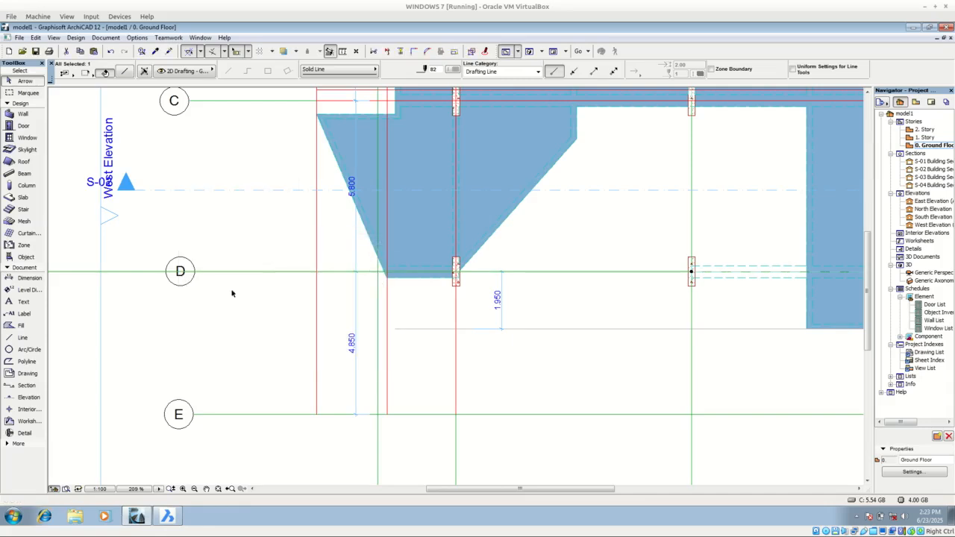
right_click(217, 302)
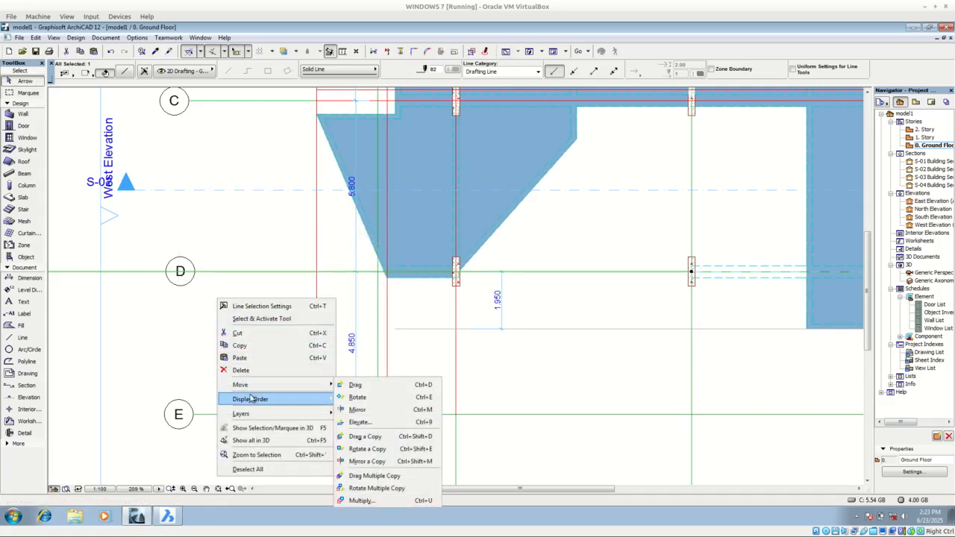
mouse_move(261, 395)
click(373, 436)
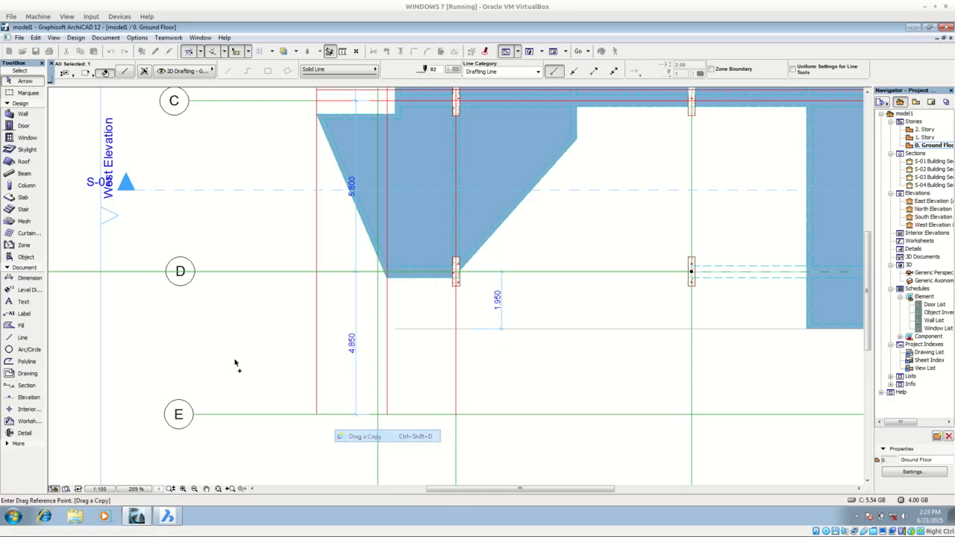
click(216, 300)
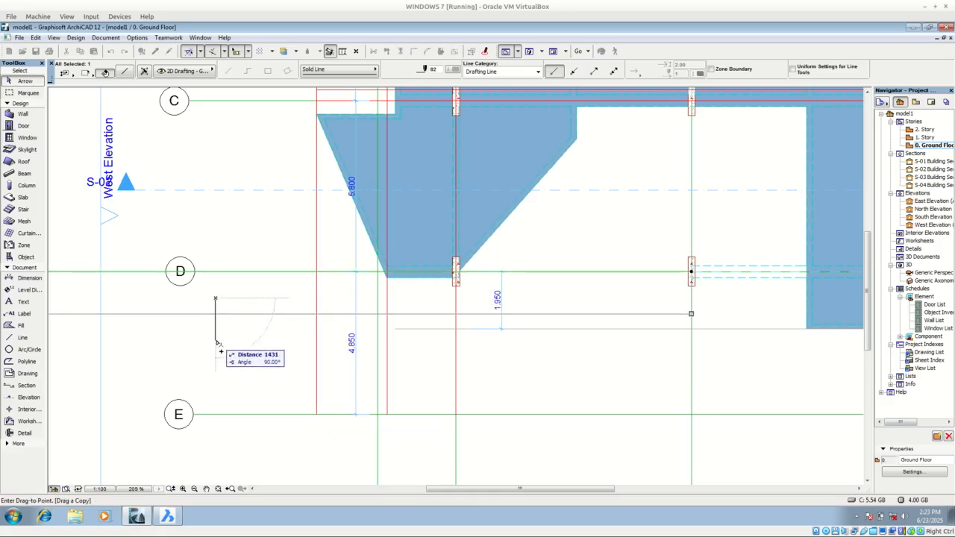
text(2100)
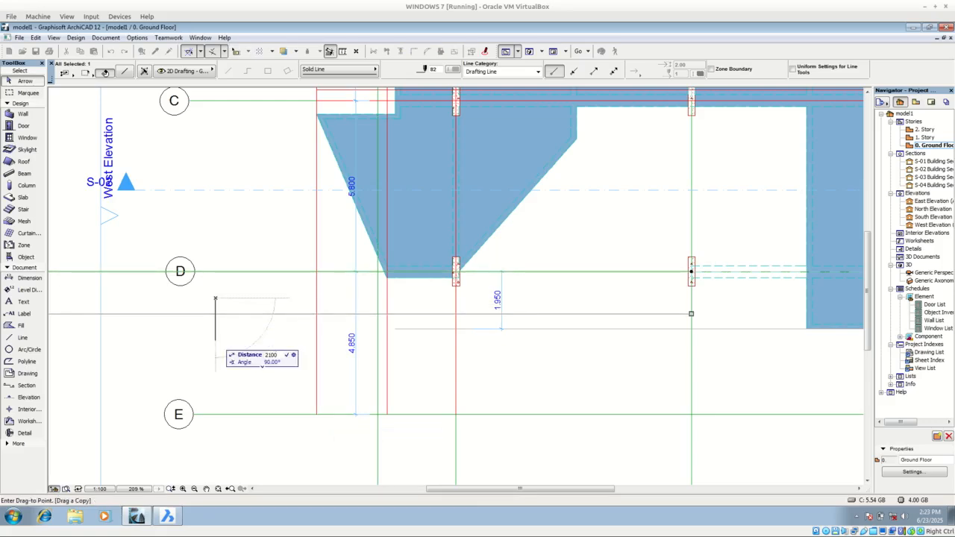
key(Return)
click(741, 328)
scroll(694, 347, up, 3)
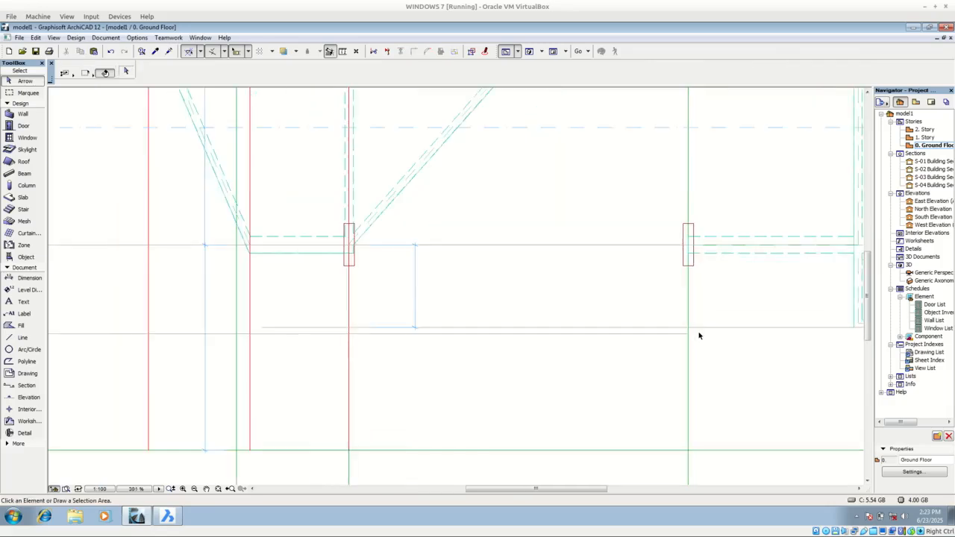
Place a Curved Ramp 12 object with its arc centre where the copied drafting line below grid line D meets grid line 2
scroll(522, 343, down, 2)
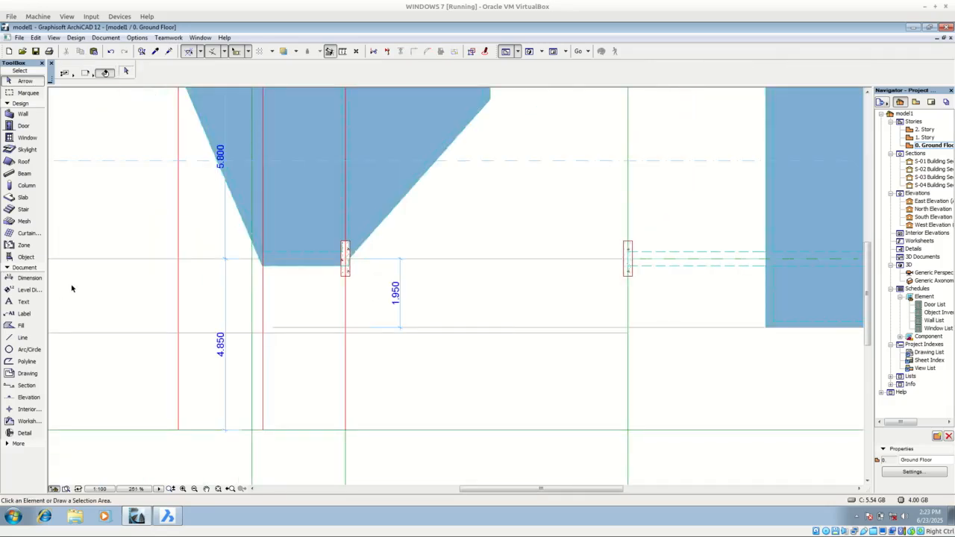
click(26, 256)
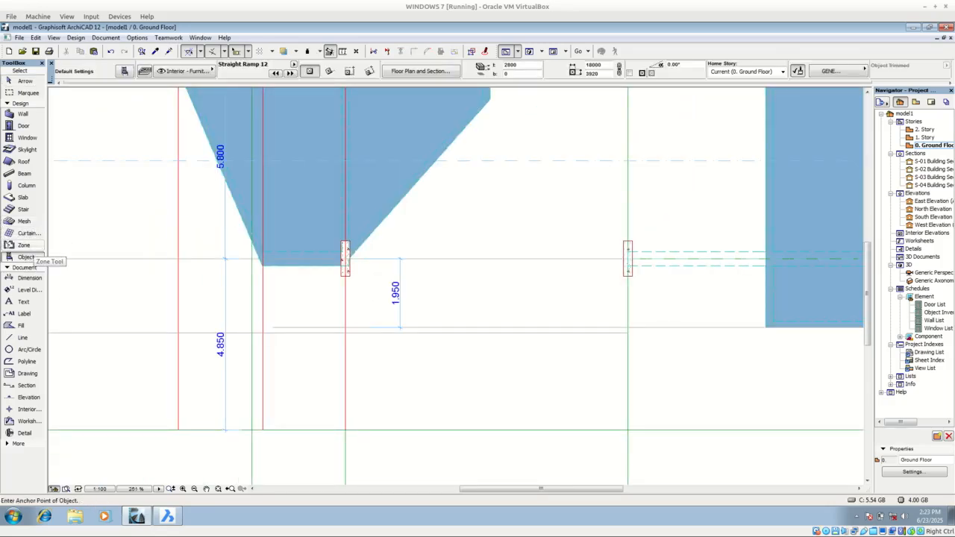
click(124, 70)
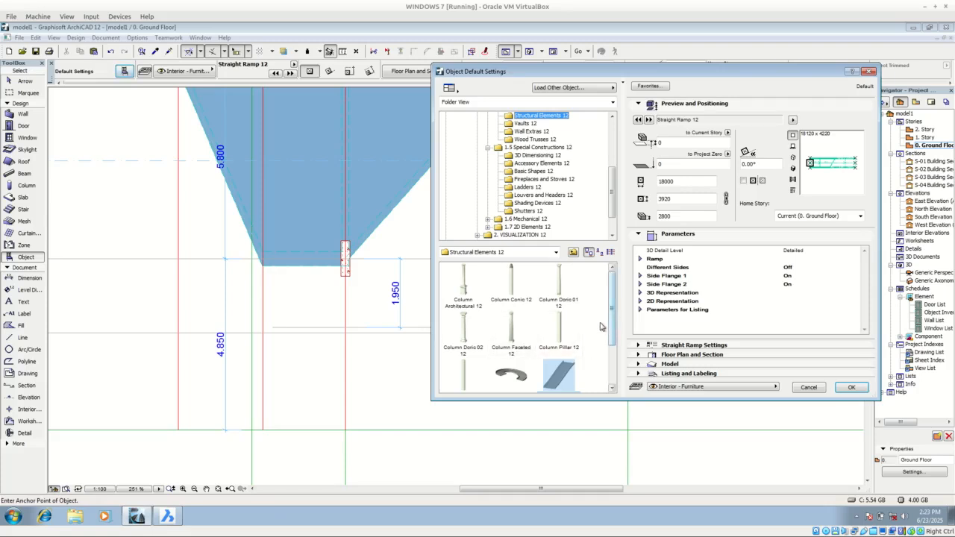
click(521, 378)
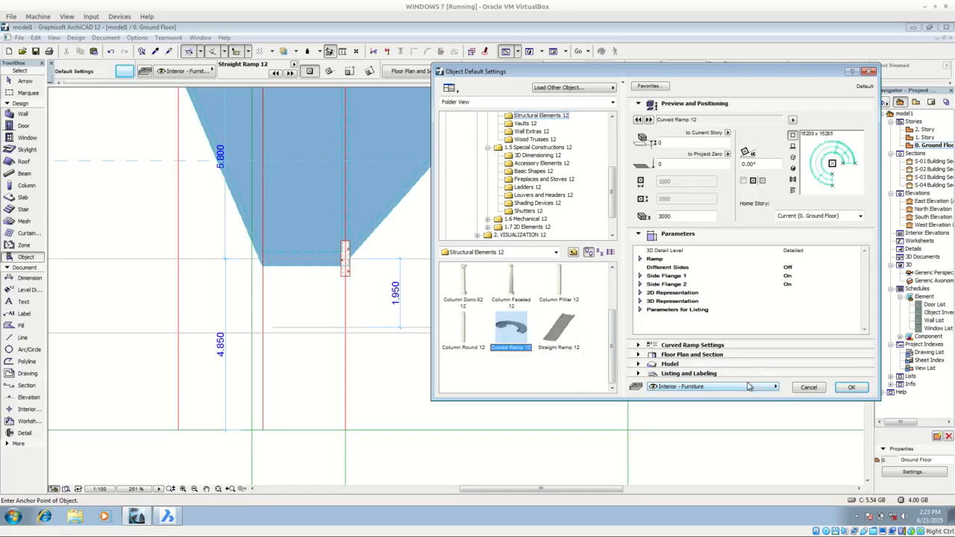
click(848, 387)
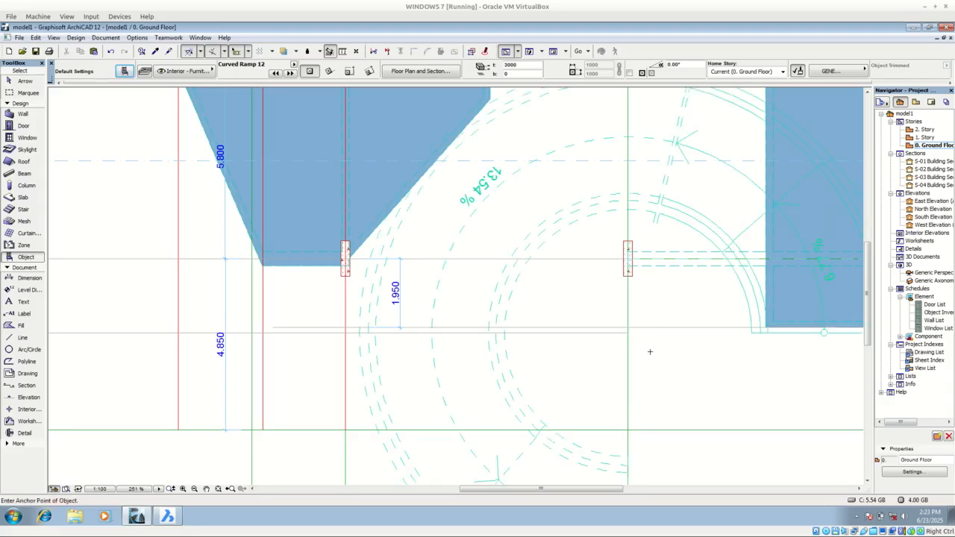
key(Escape)
scroll(466, 302, down, 4)
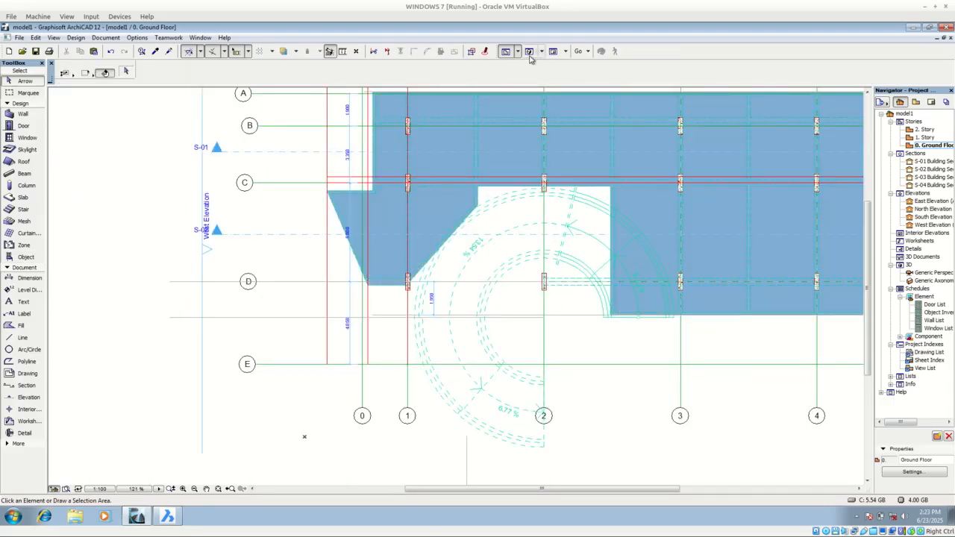
Examine the placed curved ramp in the 3D perspective, checking how it meets the slabs around grid lines 2 and 3
click(529, 54)
scroll(235, 384, up, 3)
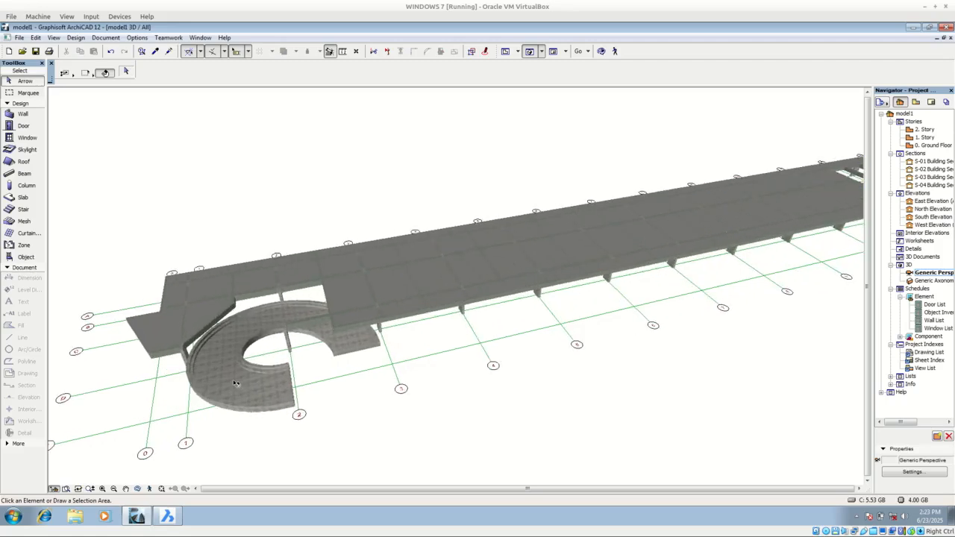
scroll(528, 167, up, 2)
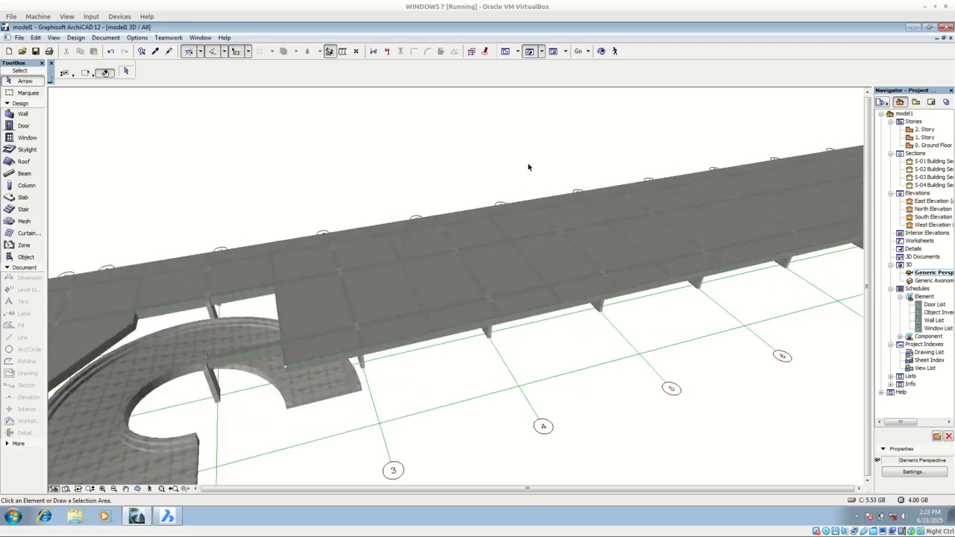
click(601, 51)
drag(453, 283, 351, 350)
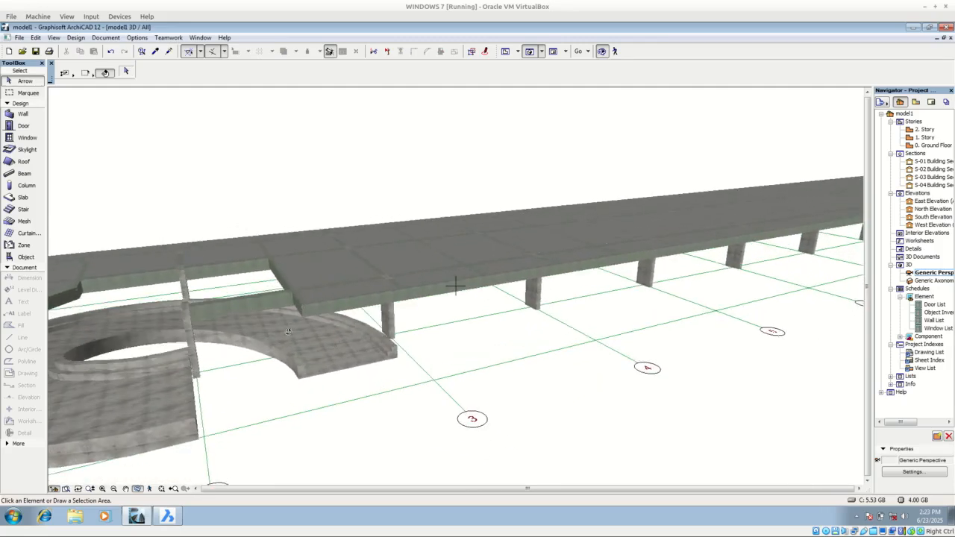
drag(444, 269, 412, 346)
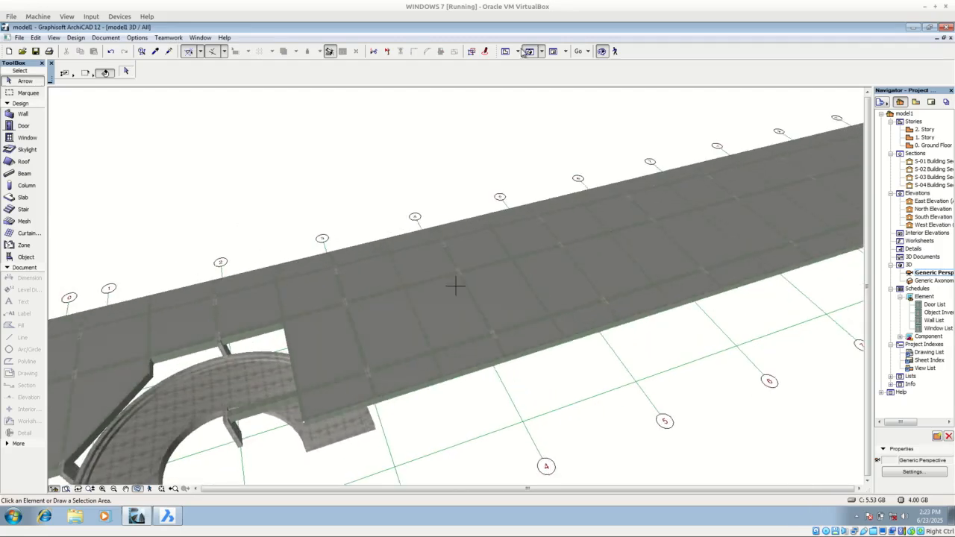
Return to the ground floor plan and set the curved ramp's angle to 90°
click(505, 51)
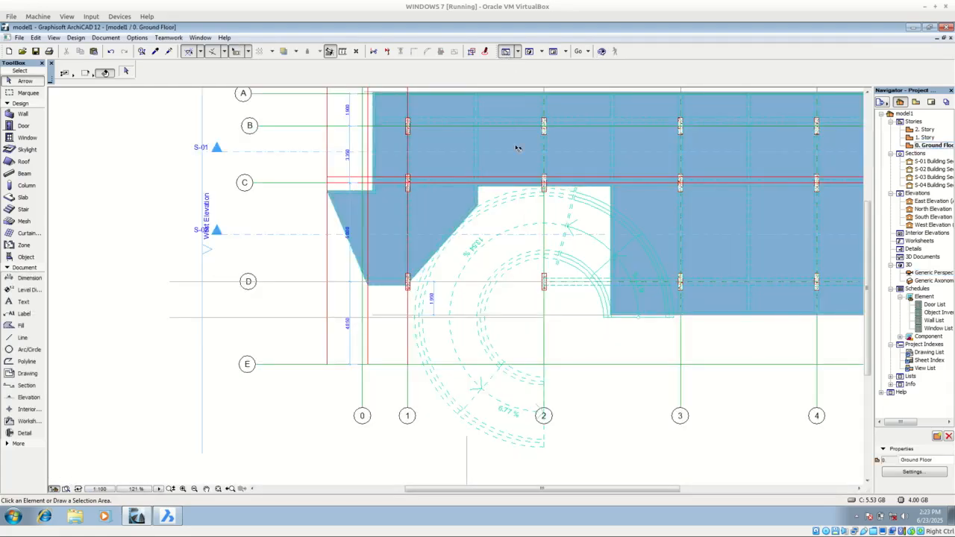
scroll(604, 310, up, 3)
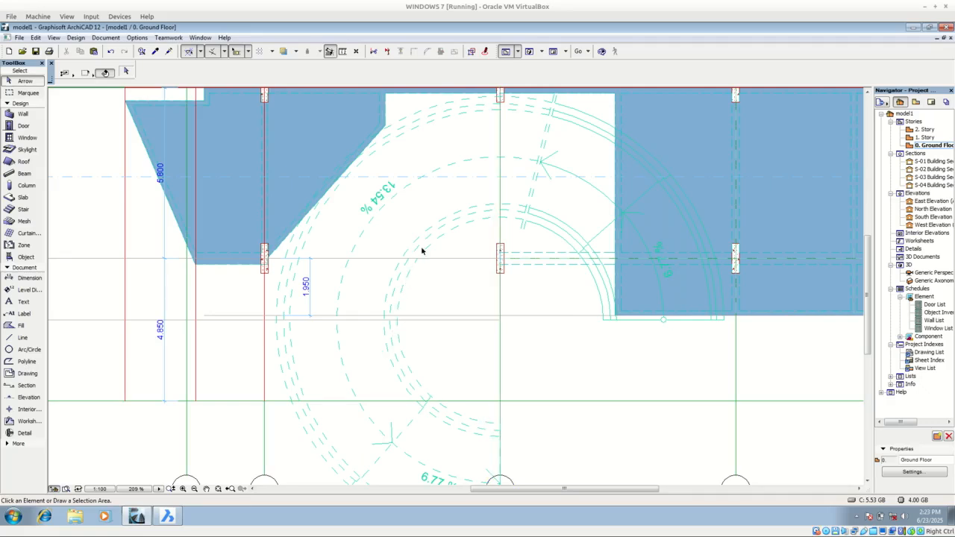
click(618, 322)
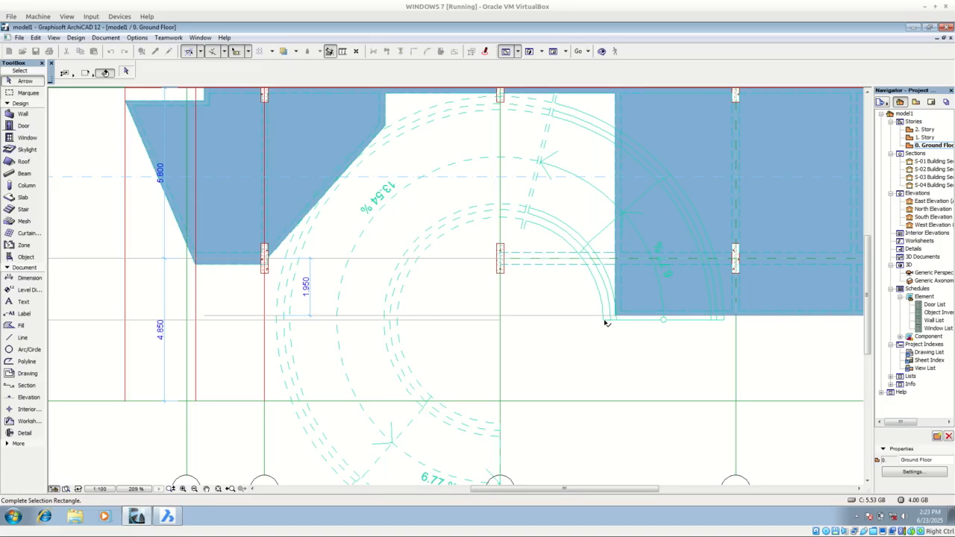
click(606, 323)
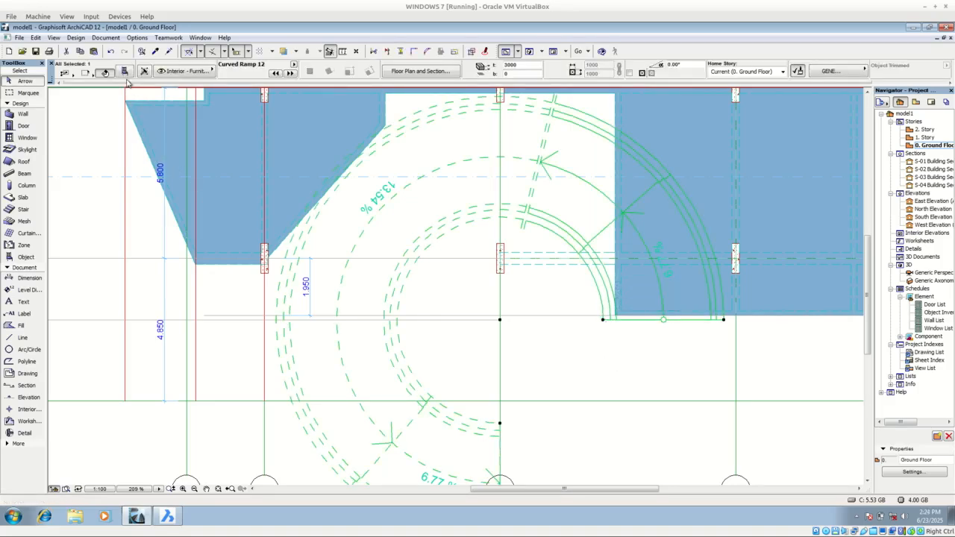
key(ctrl+t)
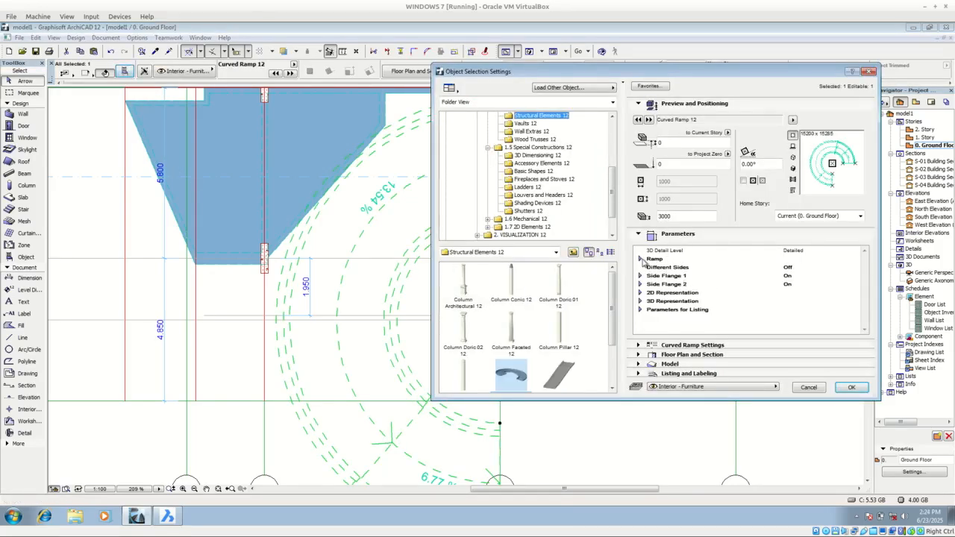
click(640, 259)
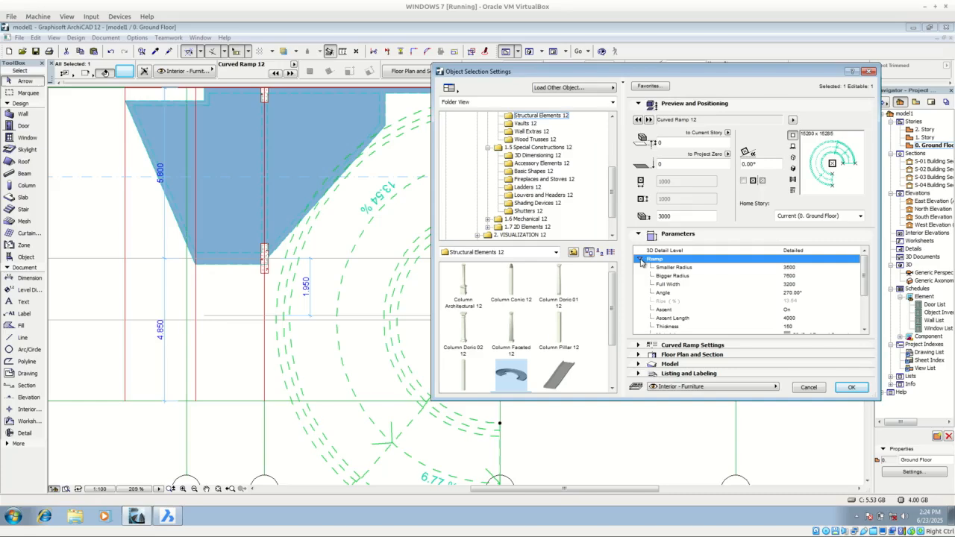
click(795, 294)
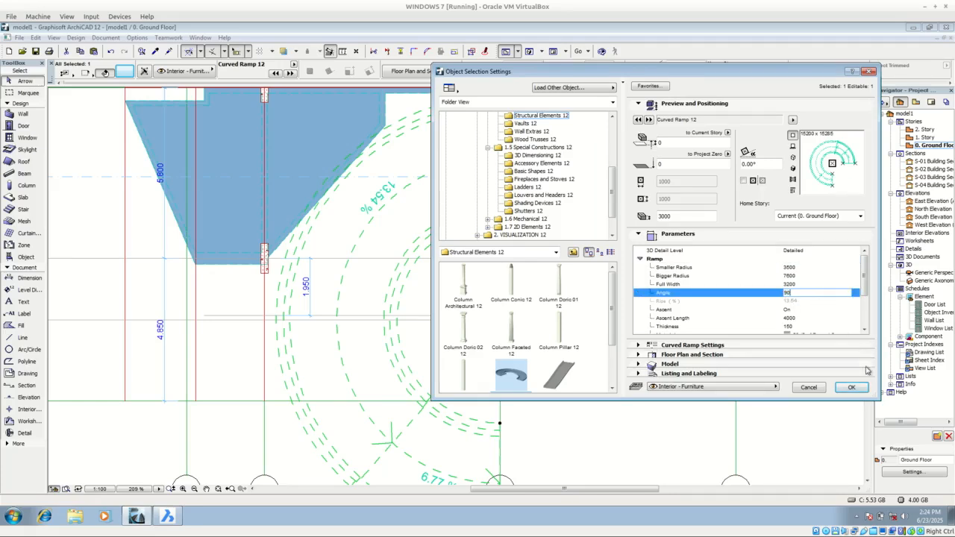
click(862, 387)
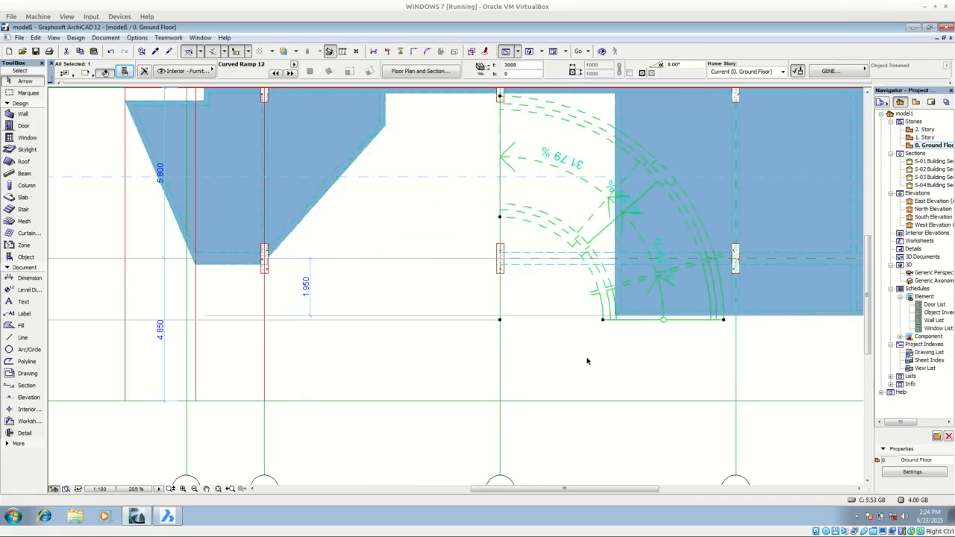
Rotate the curved ramp 90° counterclockwise about its arc centre on grid line 2
right_click(516, 365)
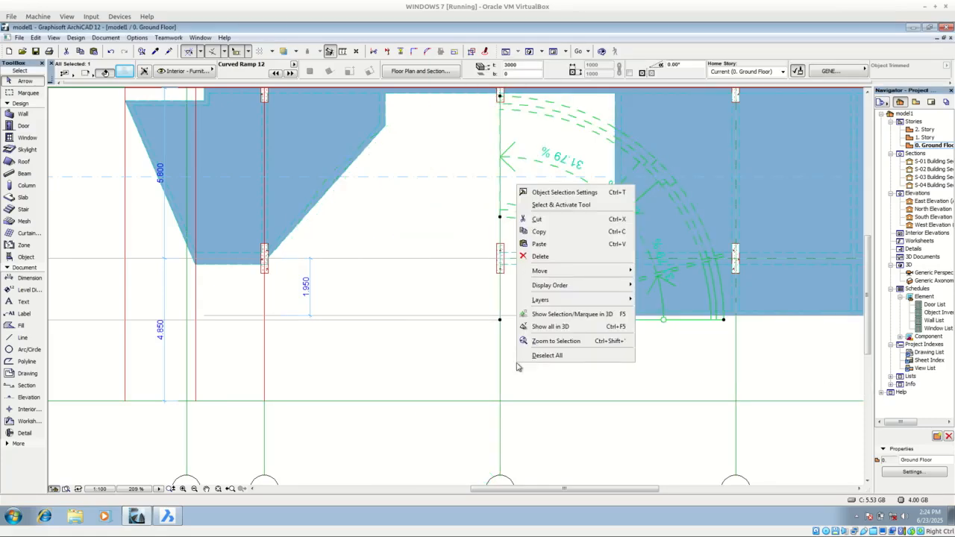
mouse_move(582, 270)
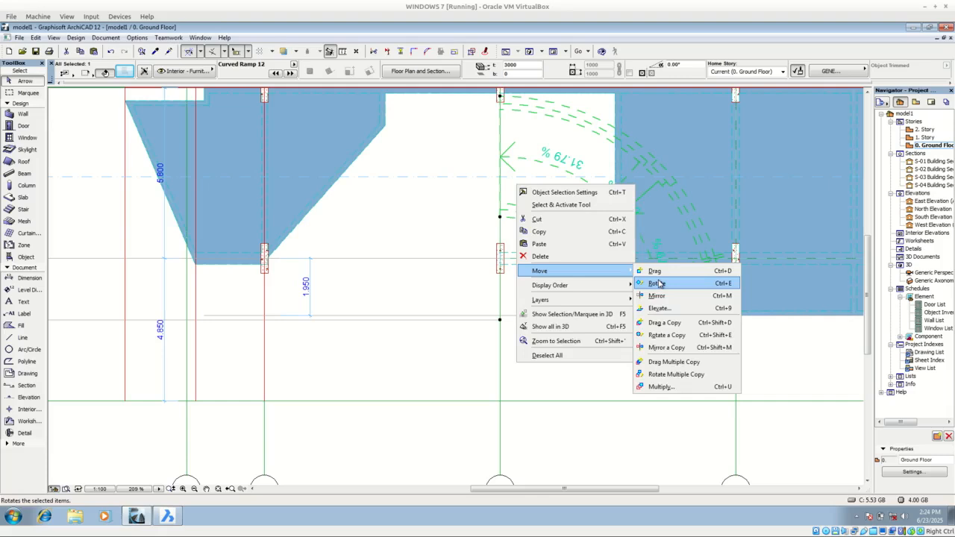
click(657, 284)
click(500, 320)
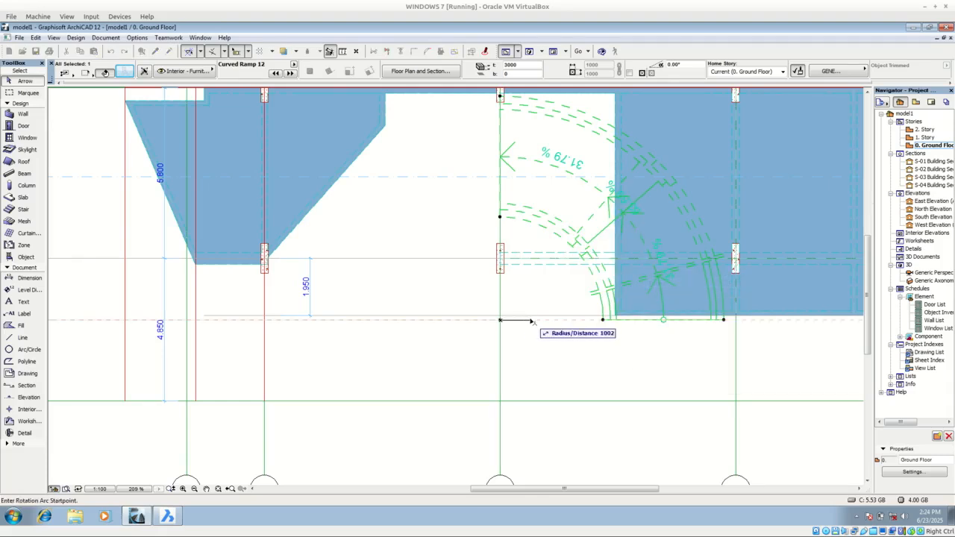
click(532, 319)
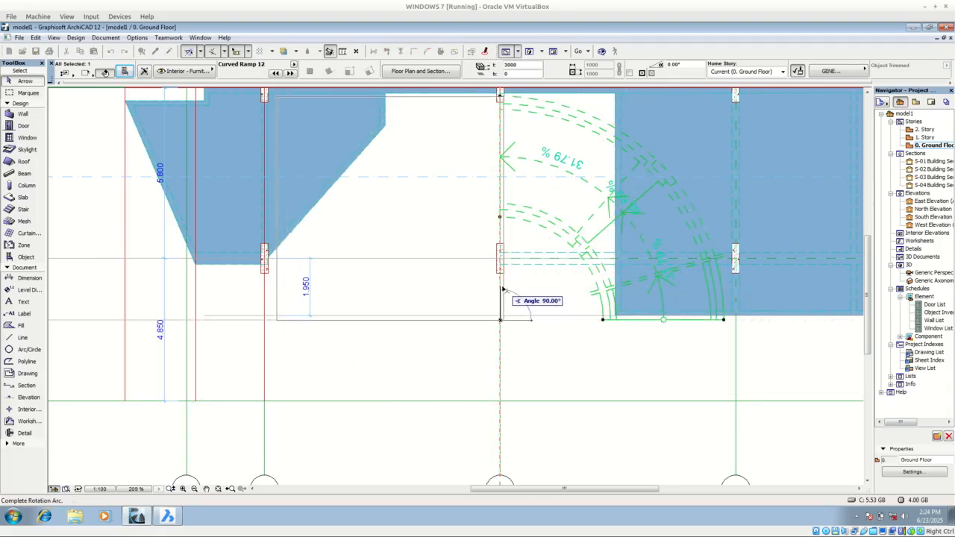
click(501, 292)
middle_drag(518, 285, 526, 312)
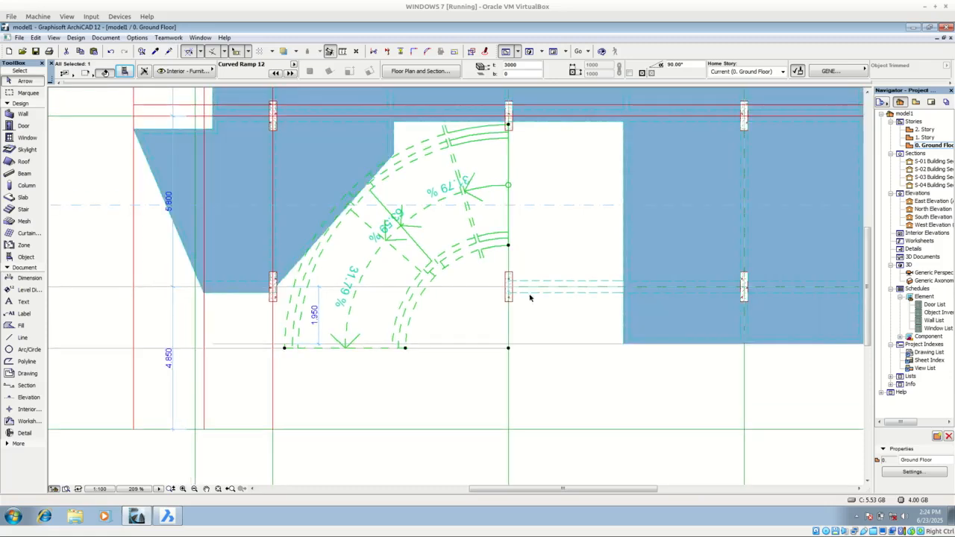
Inspect the rotated ramp in the 3D perspective, examining its slope, flanges and fit against the slab edge and columns
click(529, 52)
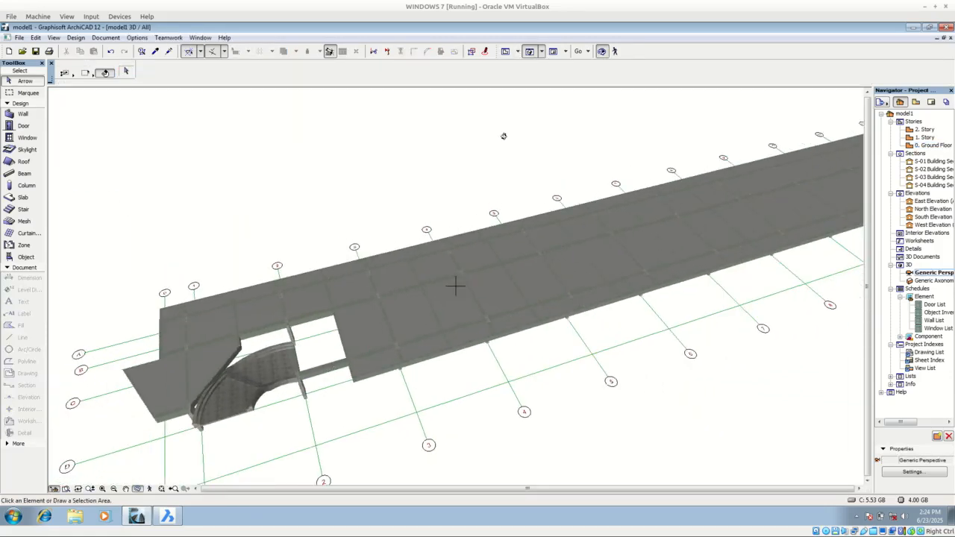
drag(270, 437, 223, 409)
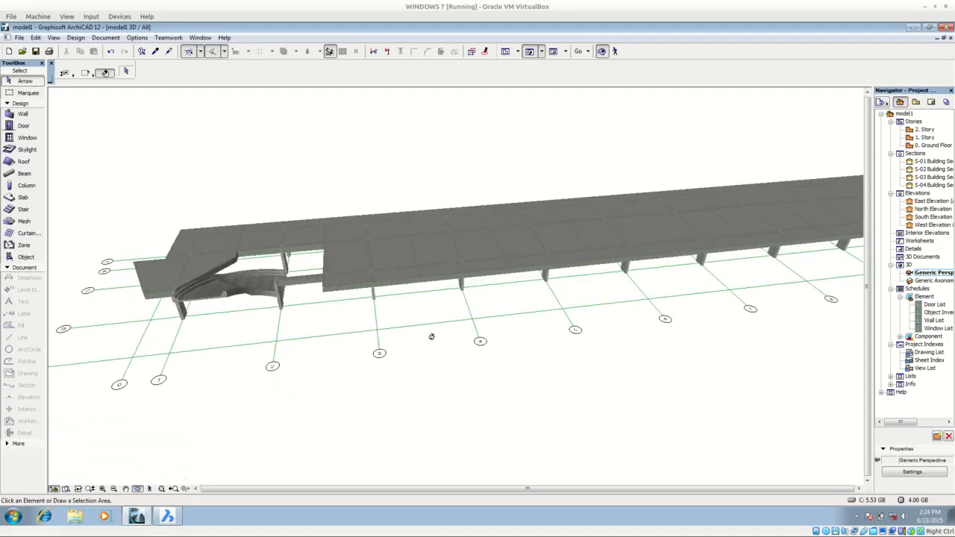
drag(431, 337, 294, 352)
scroll(298, 162, up, 5)
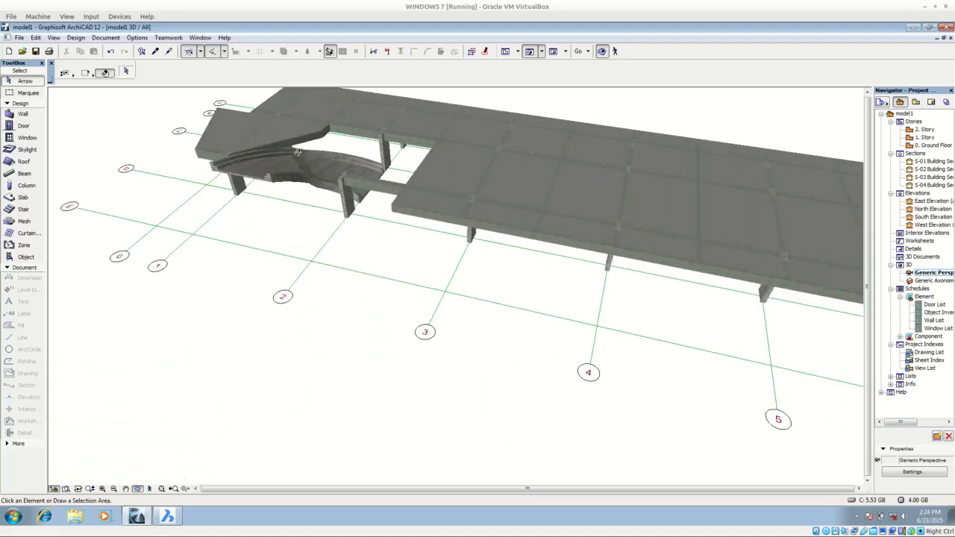
drag(410, 261, 381, 277)
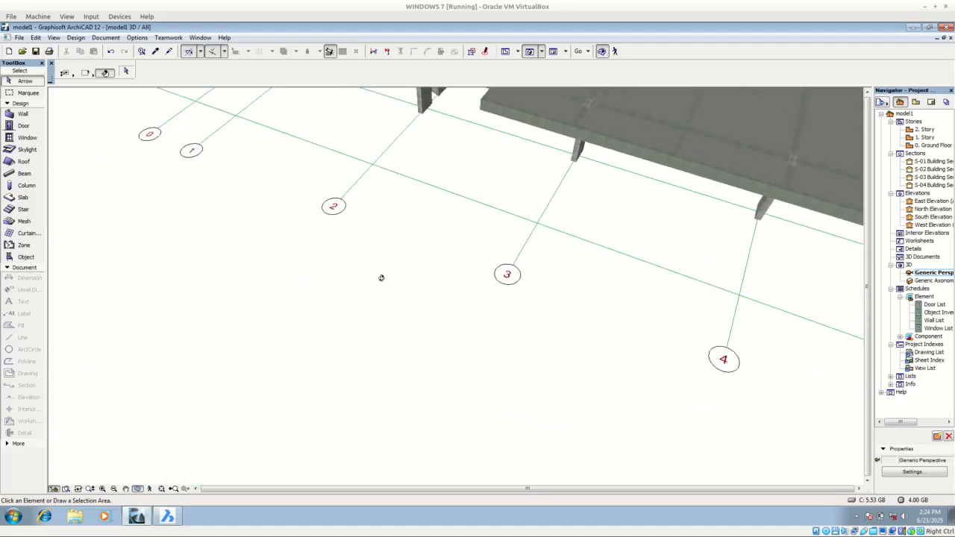
middle_drag(448, 179, 456, 465)
scroll(384, 156, up, 4)
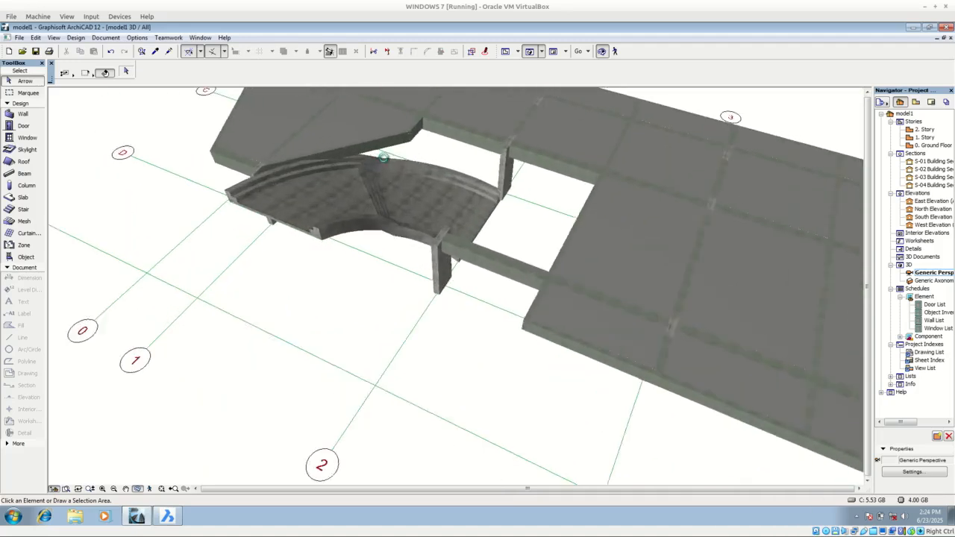
scroll(384, 158, up, 1)
drag(455, 287, 373, 285)
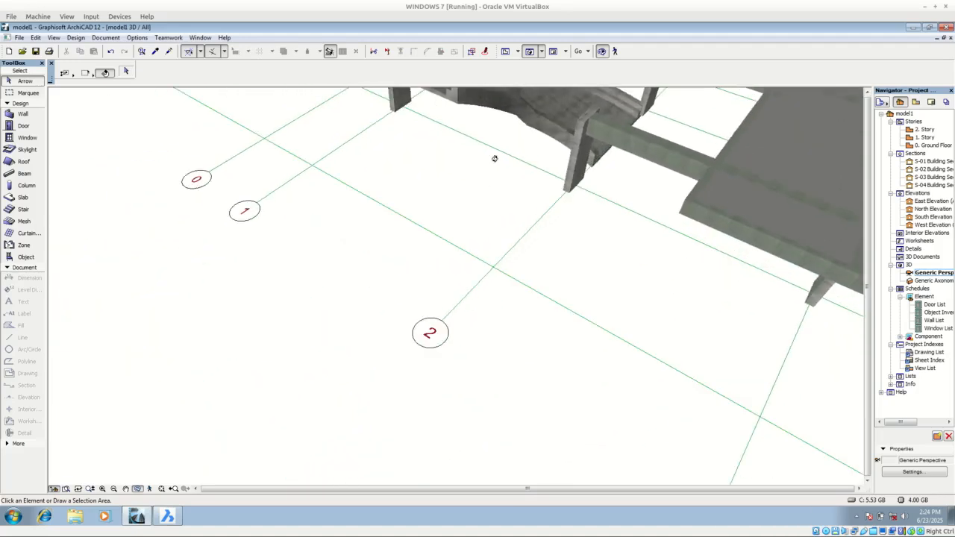
middle_drag(495, 159, 454, 327)
middle_drag(505, 179, 495, 309)
middle_drag(509, 155, 473, 300)
middle_drag(608, 207, 608, 346)
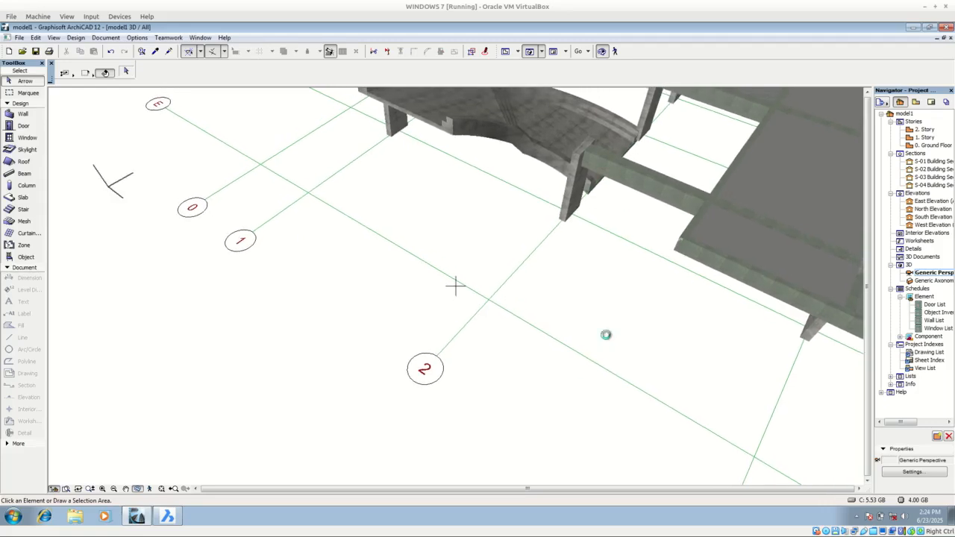
middle_drag(640, 149, 622, 239)
drag(621, 240, 603, 303)
scroll(570, 314, down, 1)
scroll(571, 310, down, 3)
scroll(606, 119, up, 5)
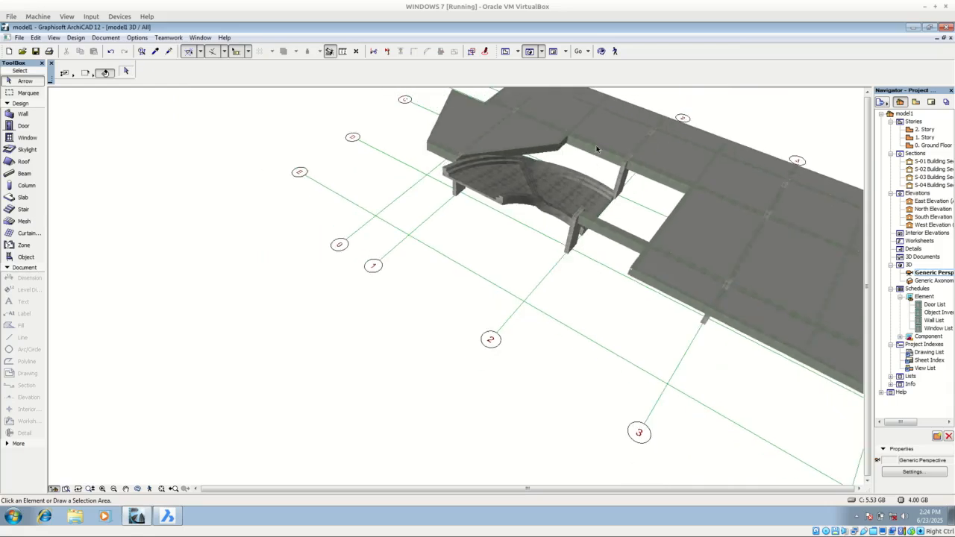
scroll(606, 133, up, 3)
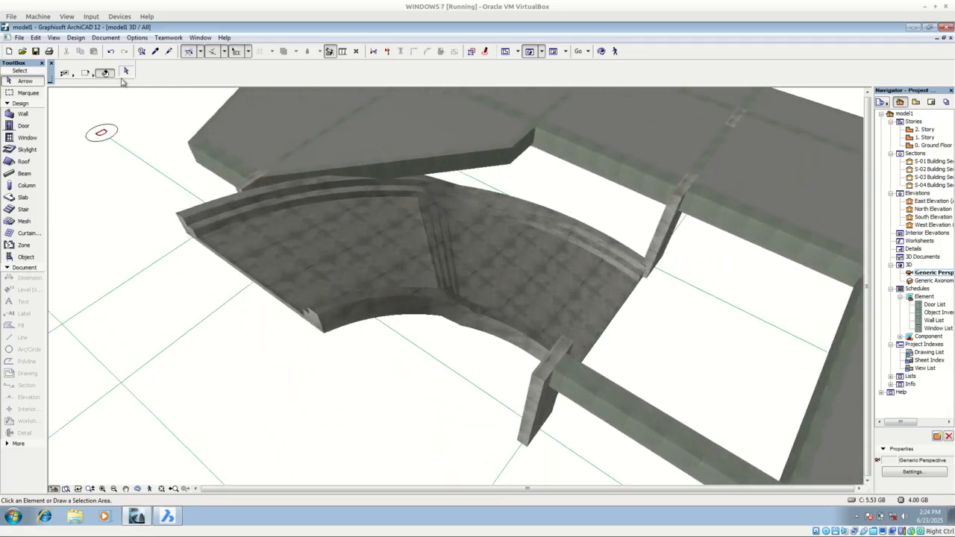
Select the curved ramp in 3D to check its settings, and switch to the DENAH STRK plan in BricsCAD
click(446, 314)
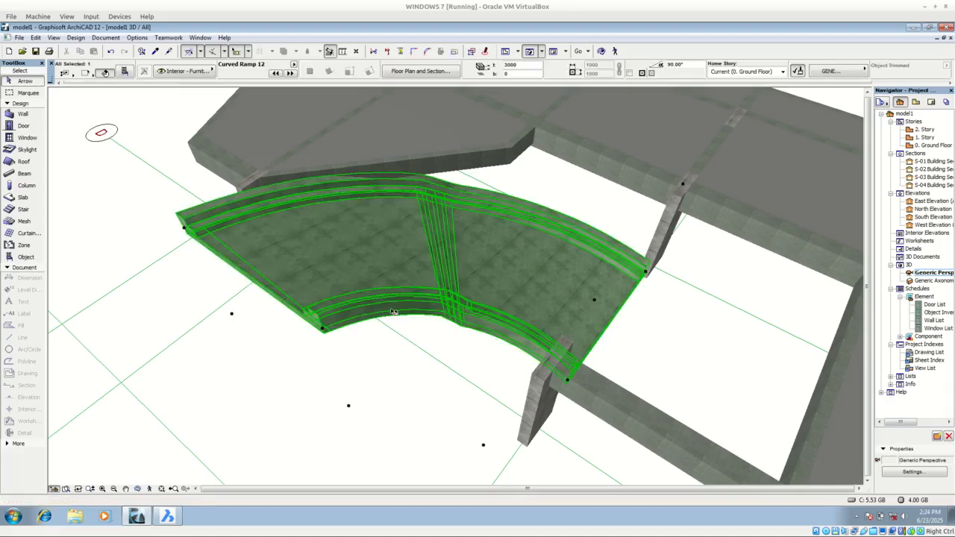
click(125, 73)
key(Escape)
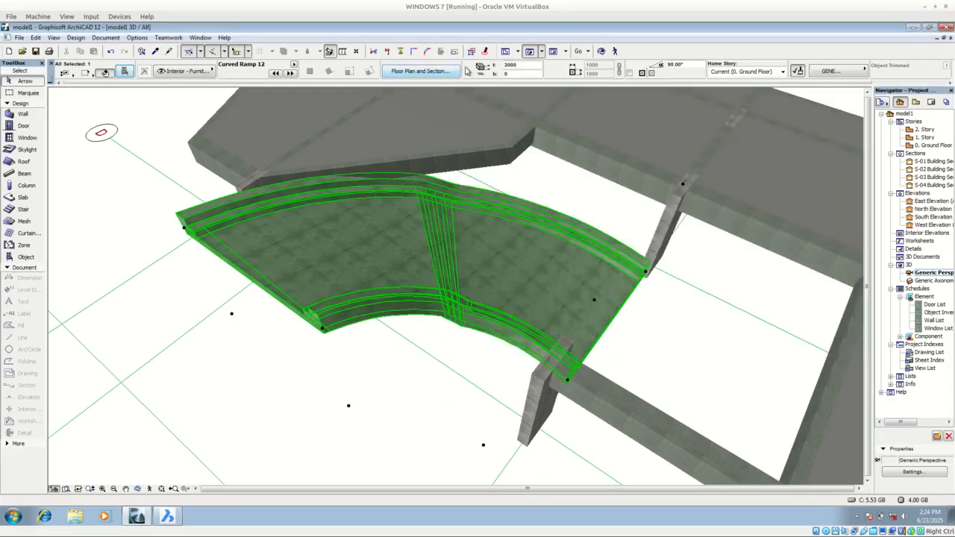
click(167, 517)
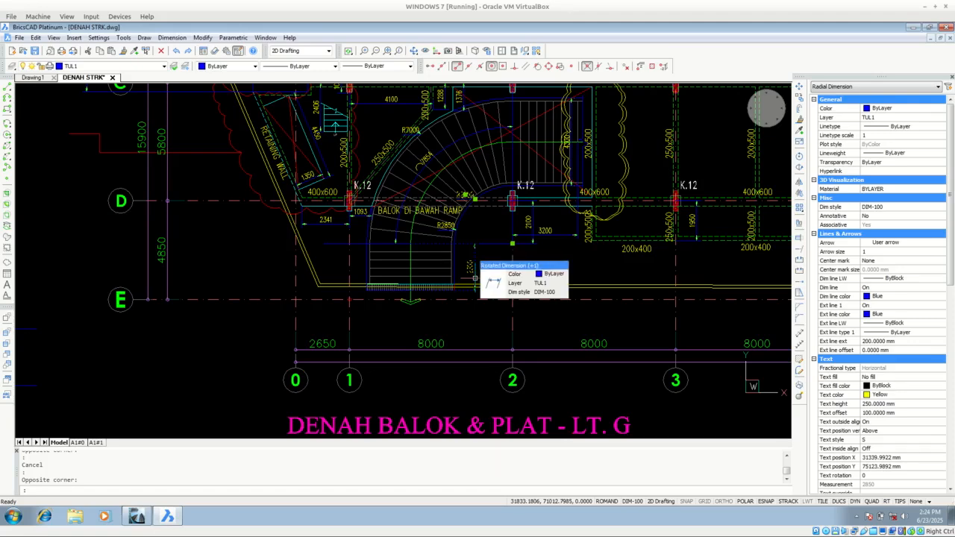
Add an arc-length dimension to the curved ramp's green centreline in the plan, placing it on the inner side of the curve
middle_drag(491, 245, 491, 285)
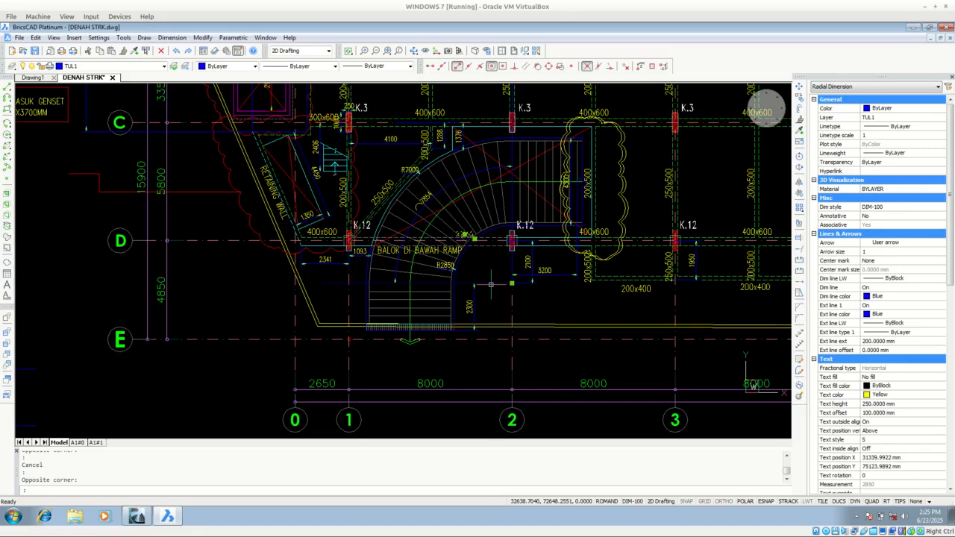
scroll(479, 341, down, 5)
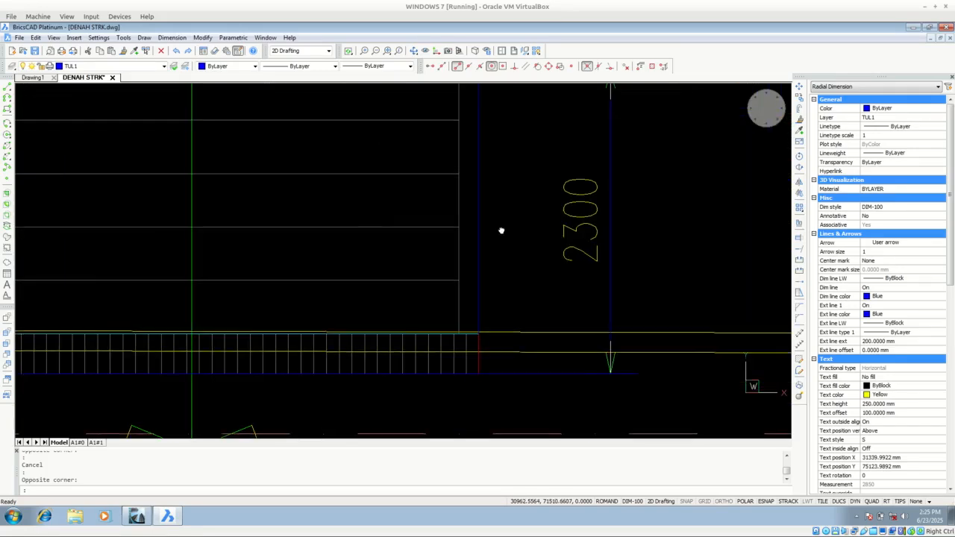
scroll(520, 210, up, 2)
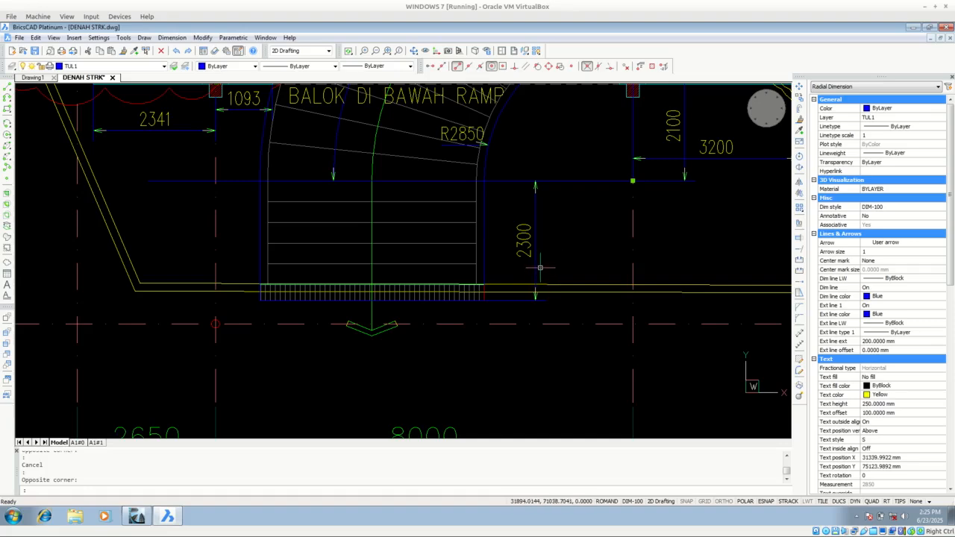
middle_drag(515, 162, 489, 393)
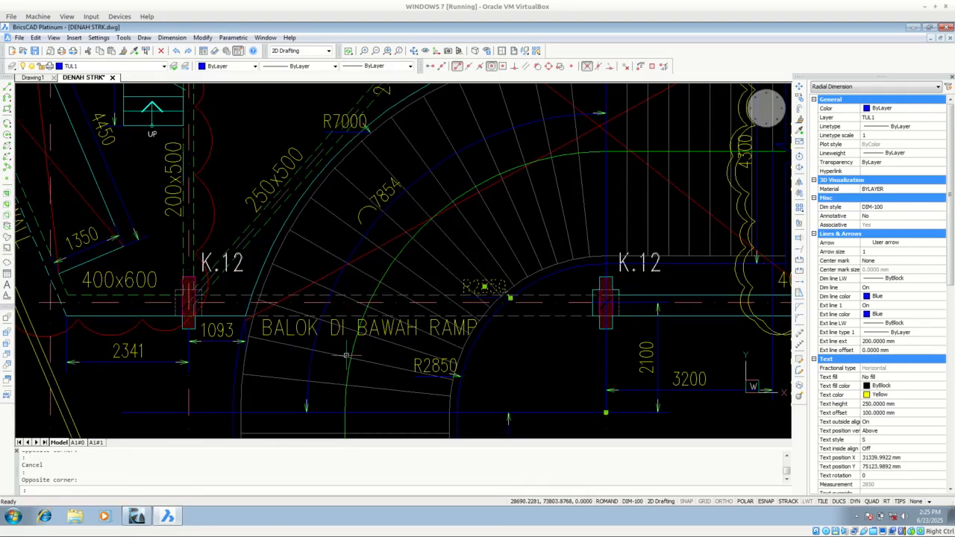
click(172, 37)
click(179, 69)
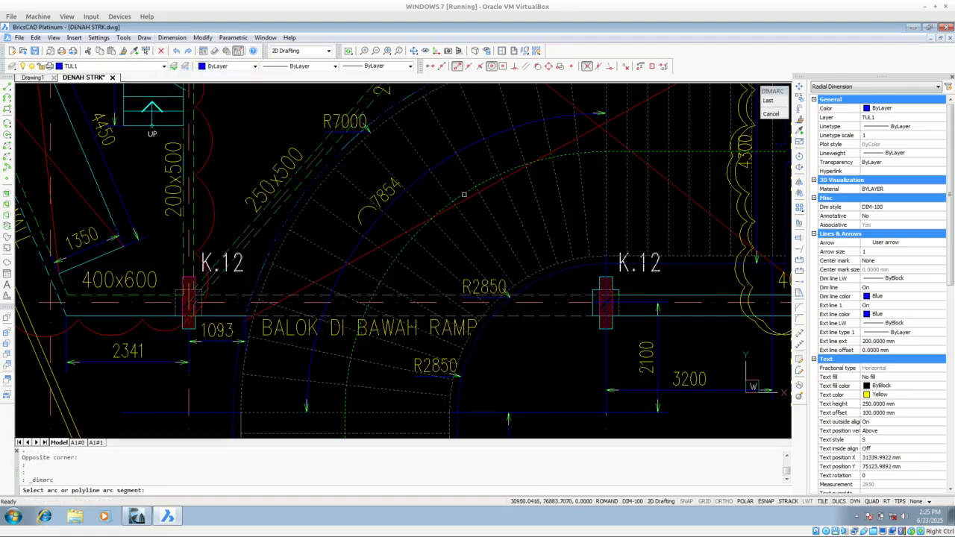
click(466, 197)
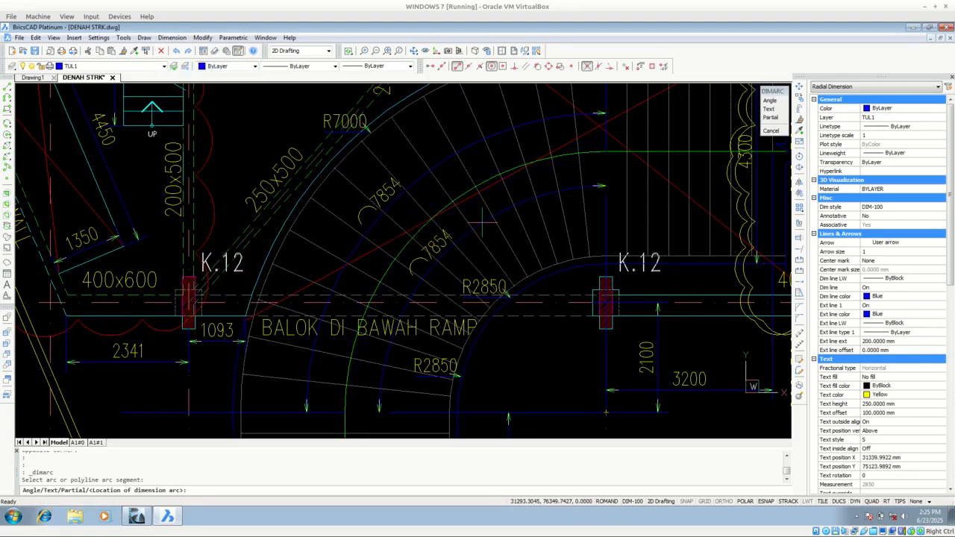
click(483, 221)
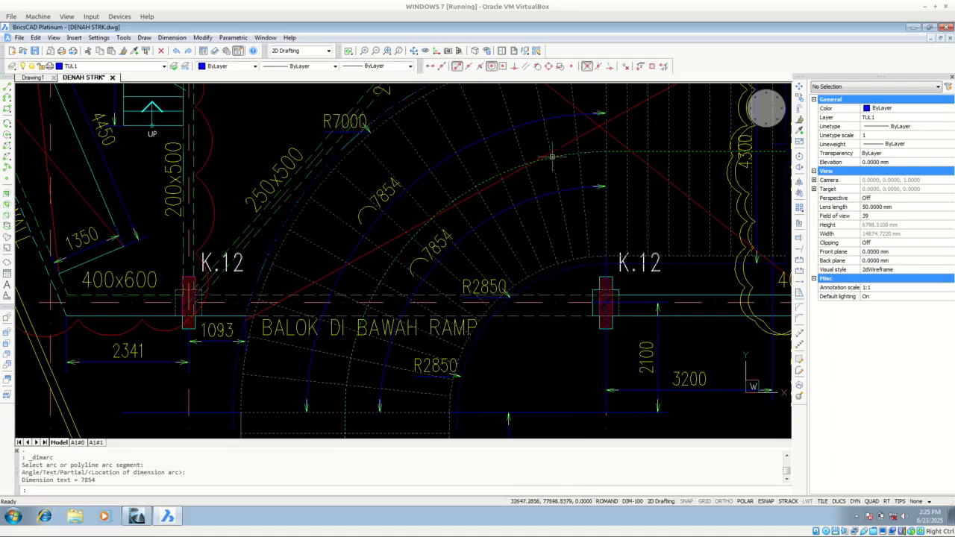
Examine the ramp's straight run beside grid line 2 in the plan, and the separate ramp slope diagram with its height dimensions
middle_drag(583, 208, 297, 342)
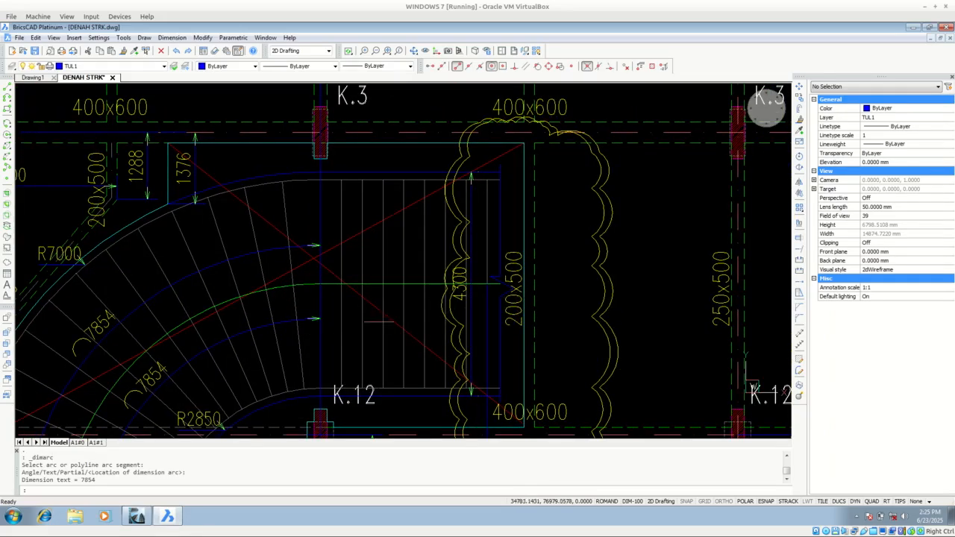
mouse_move(393, 323)
middle_down()
mouse_move(384, 247)
mouse_move(390, 255)
mouse_move(389, 99)
middle_up()
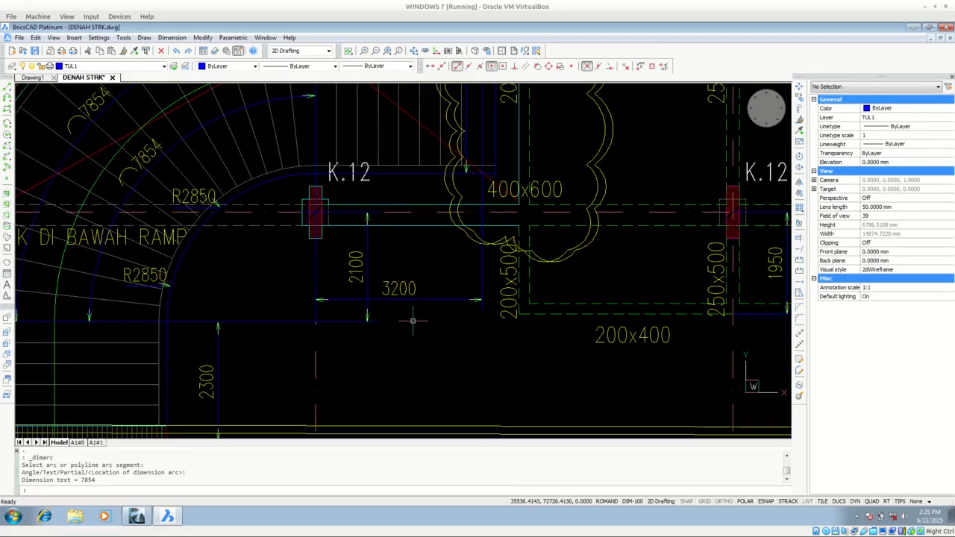
middle_drag(416, 246, 443, 344)
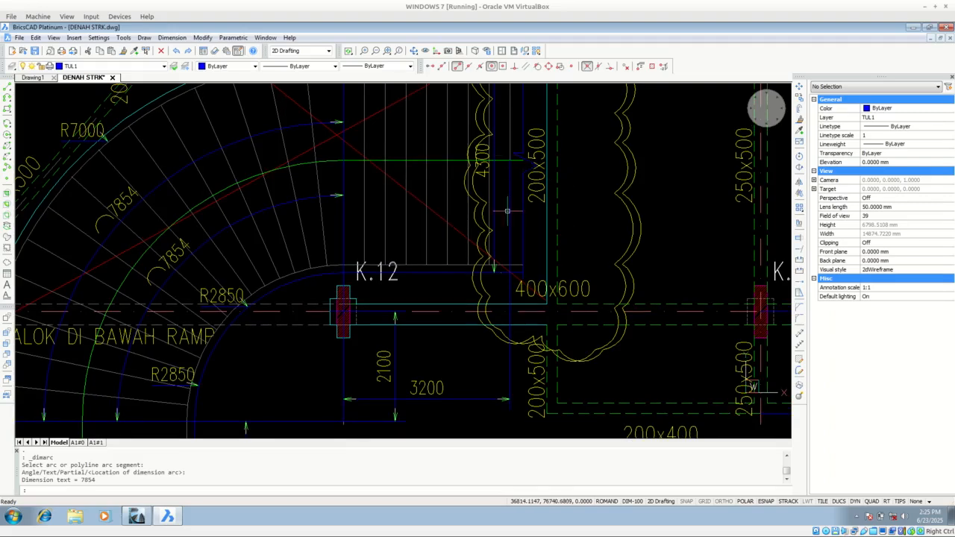
scroll(507, 188, down, 4)
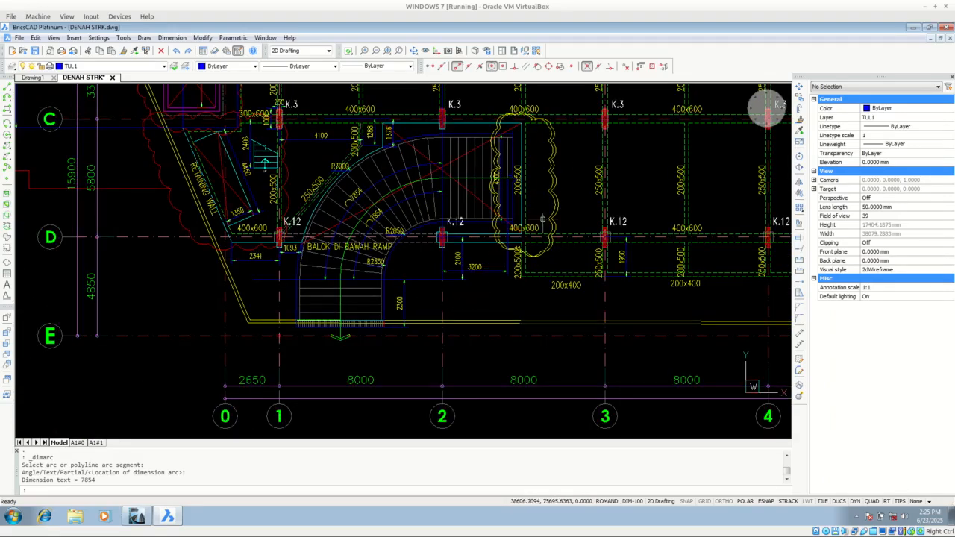
scroll(567, 163, down, 5)
scroll(347, 211, up, 7)
middle_drag(374, 227, 371, 332)
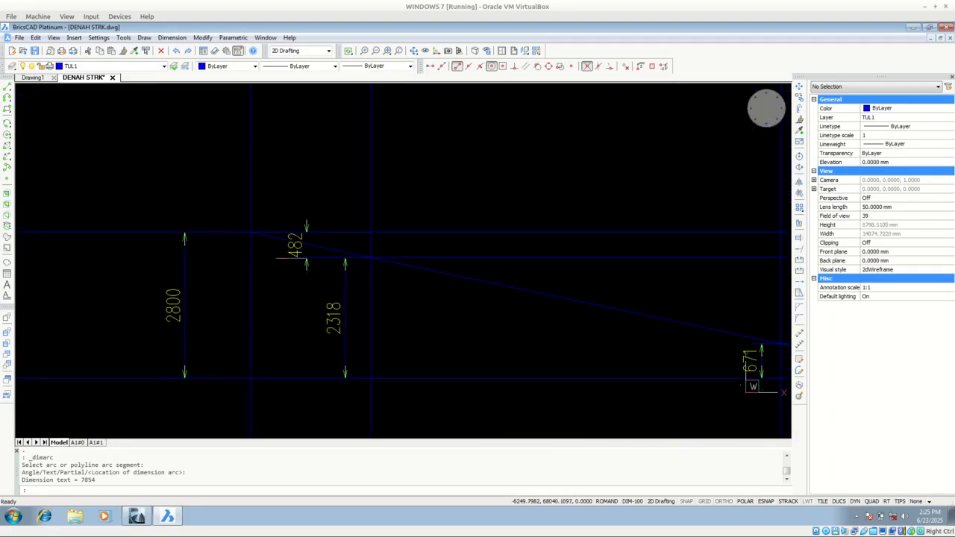
scroll(280, 269, down, 6)
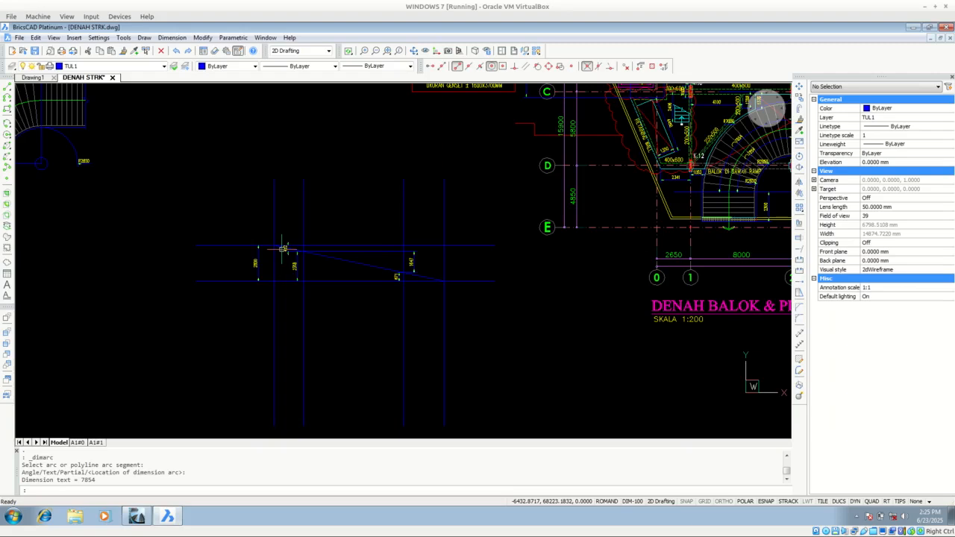
Add a horizontal linear dimension between the upper ends of the first and second vertical lines of the slope diagram
click(172, 37)
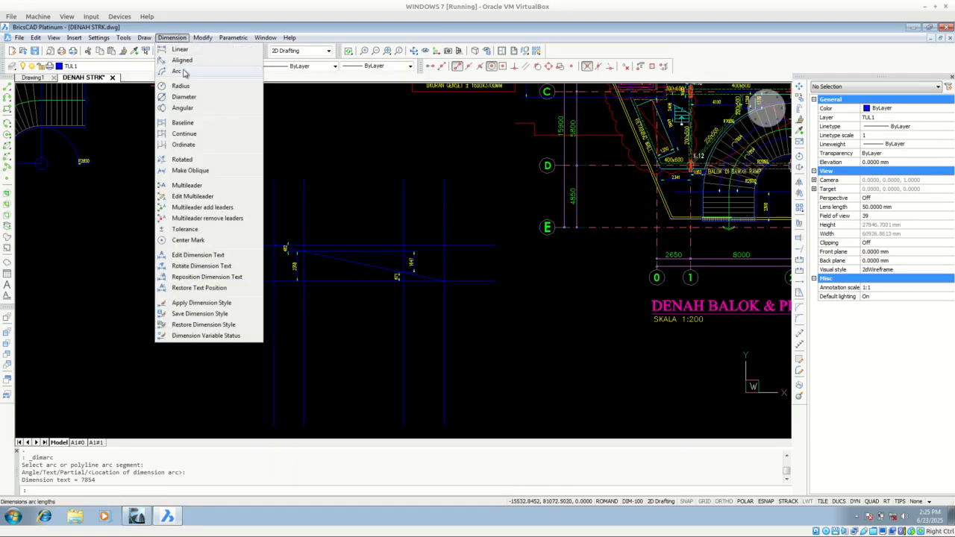
click(186, 50)
click(274, 179)
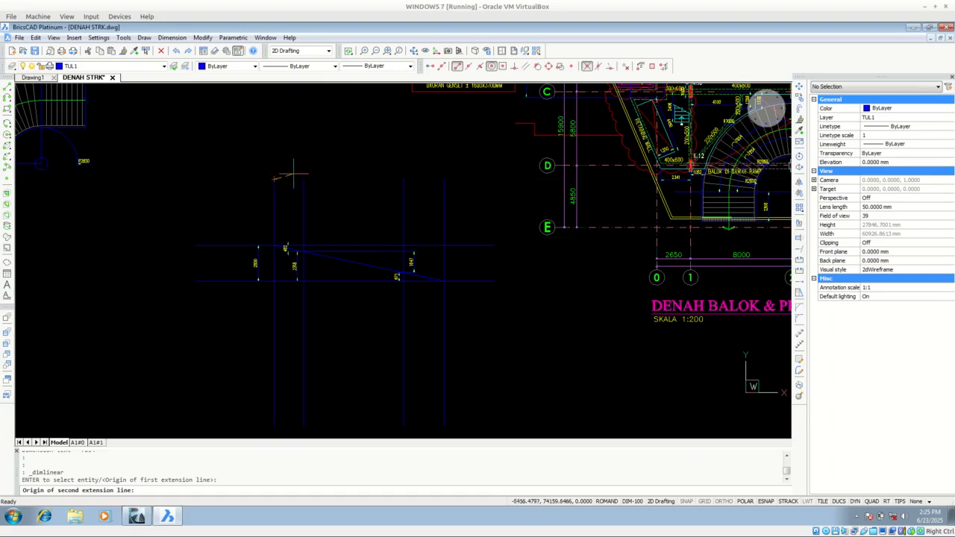
click(304, 180)
click(292, 167)
scroll(293, 167, up, 8)
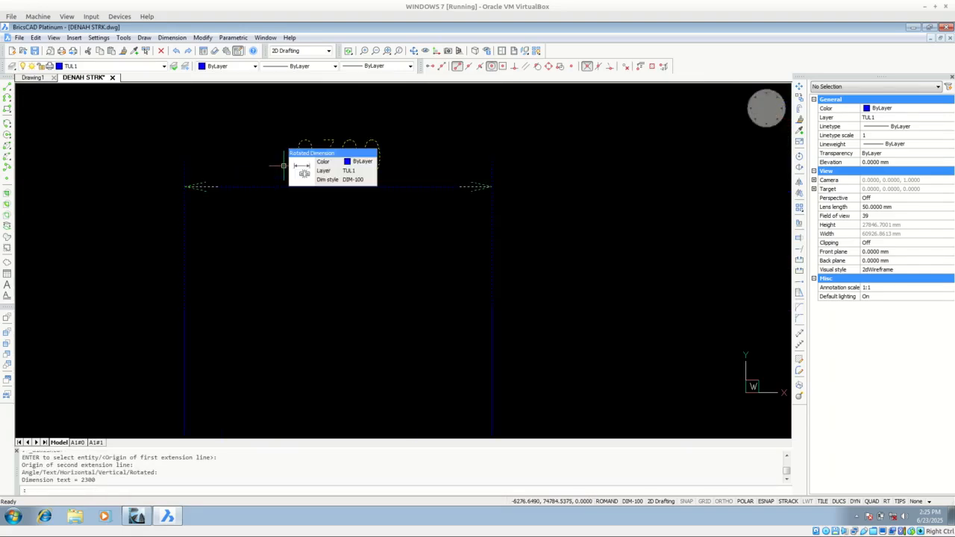
Compare the diagram with the ramp's lower straight run in the plan, and dimension the horizontal distance between the second and third vertical lines
scroll(266, 270, down, 14)
scroll(433, 247, up, 8)
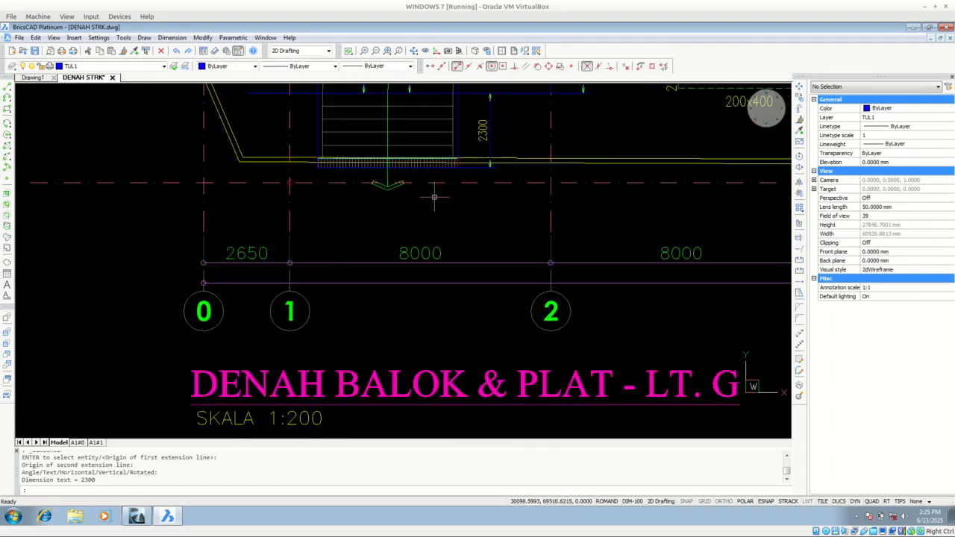
scroll(565, 276, down, 6)
scroll(220, 263, up, 5)
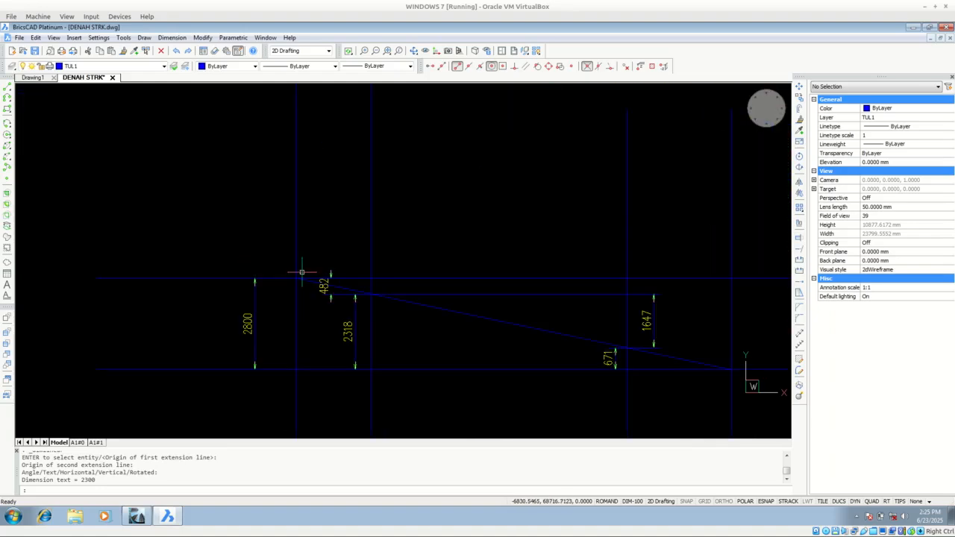
mouse_move(383, 208)
middle_down()
mouse_move(333, 329)
mouse_move(288, 397)
middle_up()
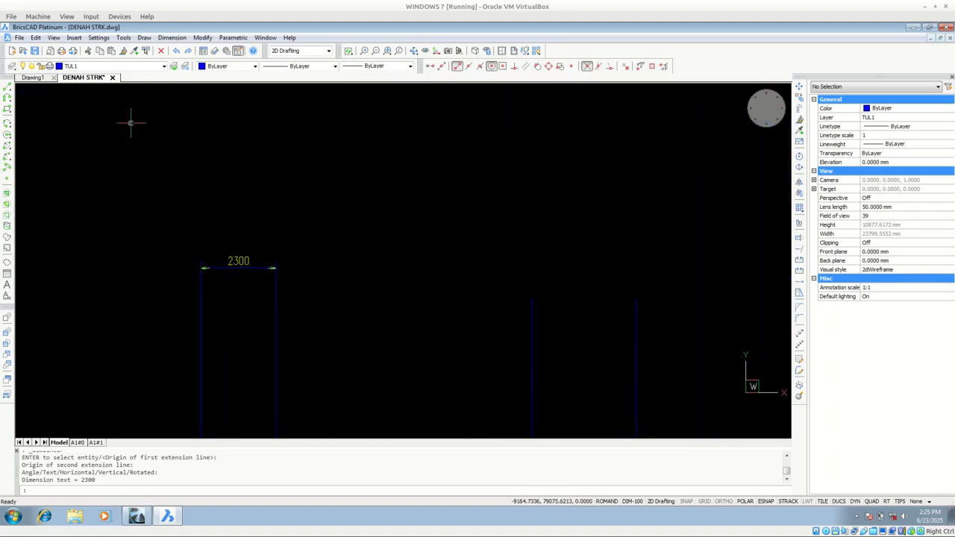
click(183, 40)
click(182, 54)
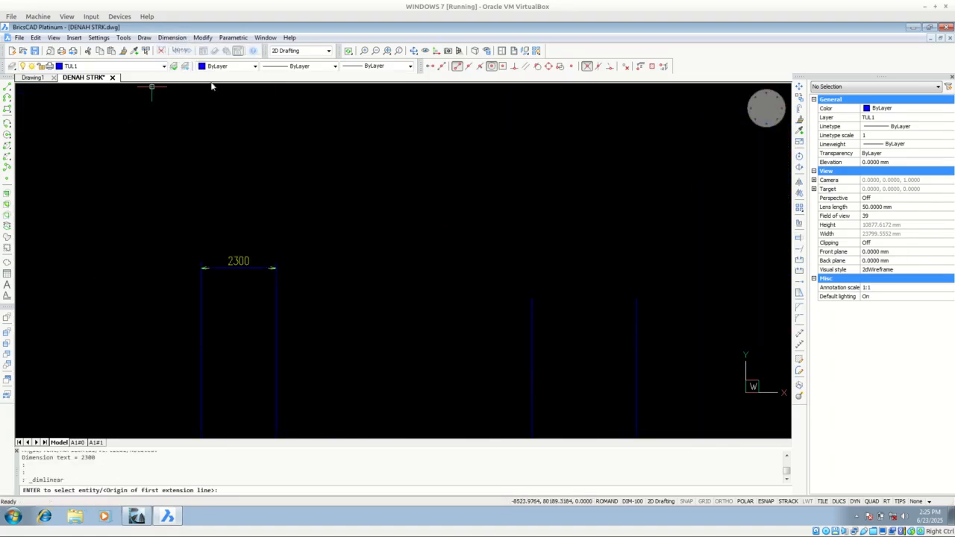
click(276, 297)
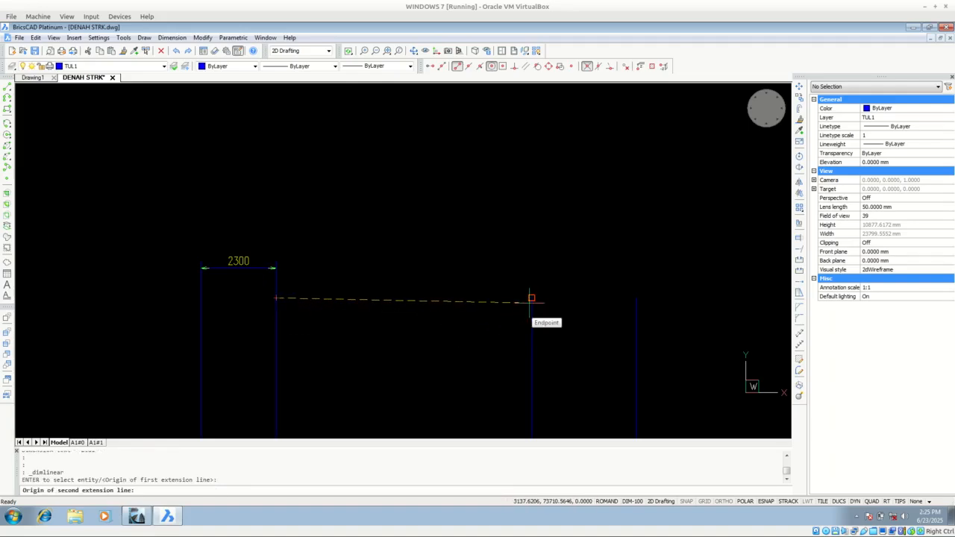
click(531, 301)
click(454, 275)
Add a horizontal linear dimension between the third and fourth vertical lines of the slope diagram, above their upper ends
scroll(242, 254, down, 4)
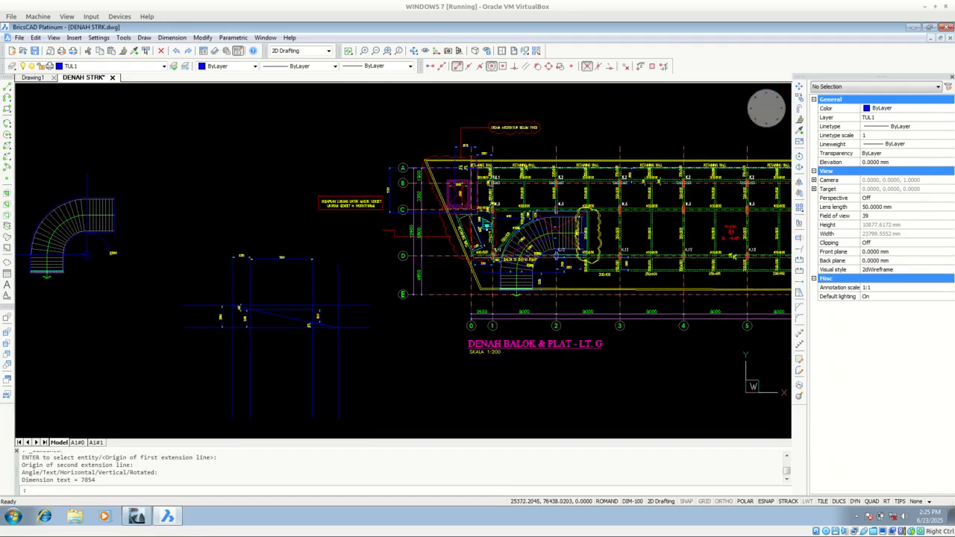
scroll(540, 232, up, 4)
scroll(619, 277, up, 2)
scroll(612, 279, down, 6)
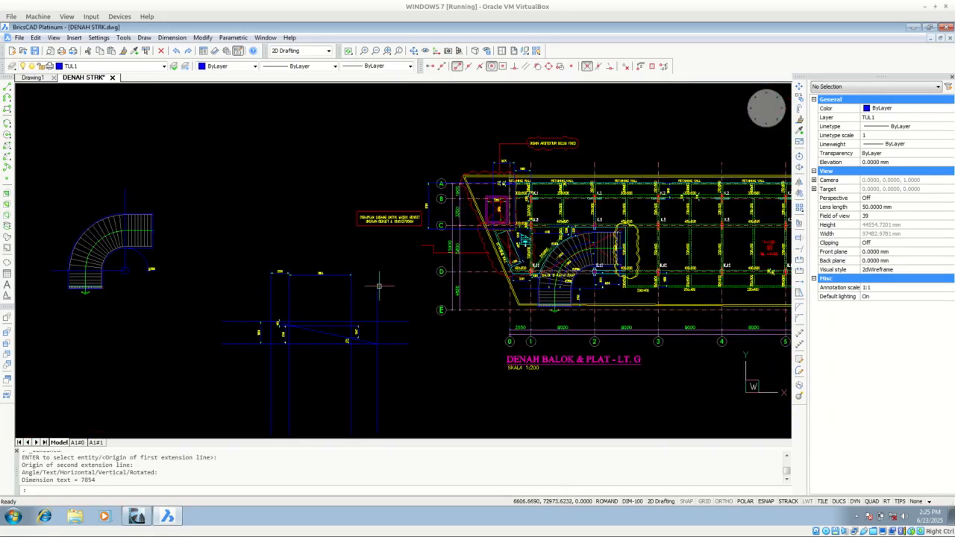
scroll(361, 261, up, 4)
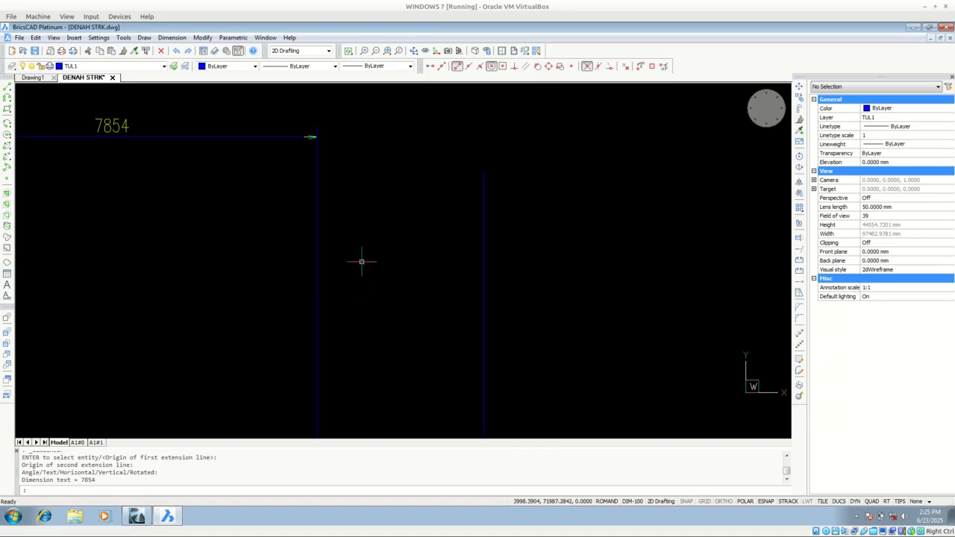
click(183, 38)
click(179, 47)
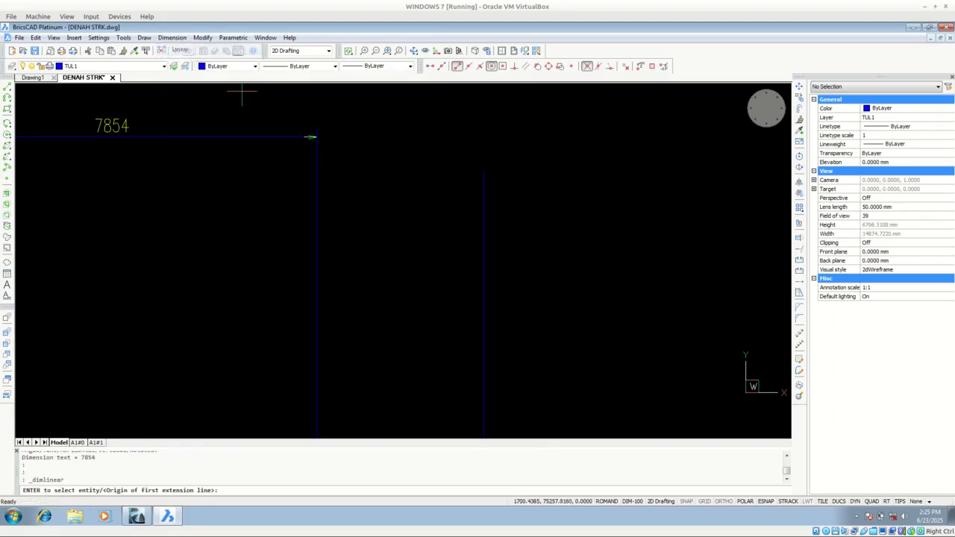
click(318, 173)
click(484, 172)
click(440, 144)
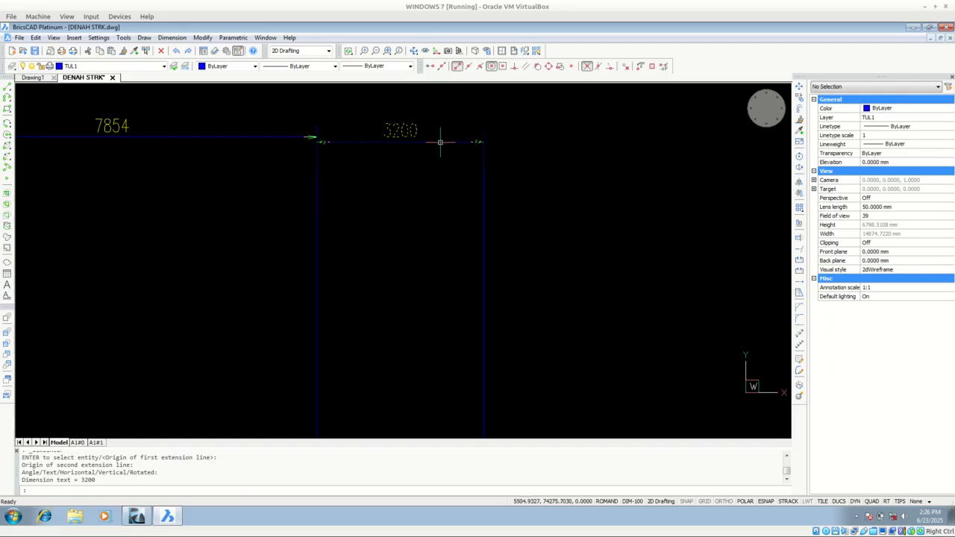
Examine the height dimensions at each segment of the slope diagram, and select the sloping ramp line to check its properties
scroll(338, 202, down, 4)
scroll(273, 246, up, 6)
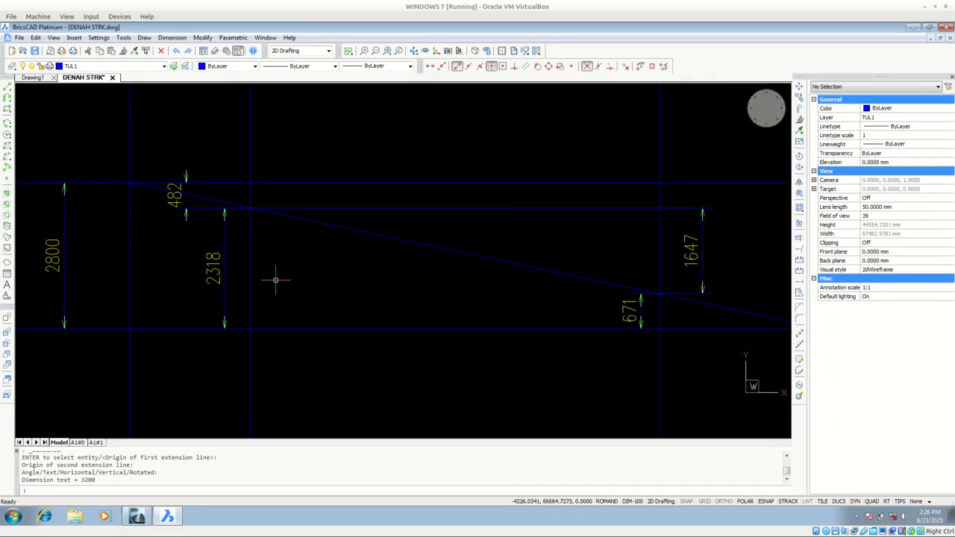
scroll(234, 271, down, 3)
scroll(165, 242, up, 4)
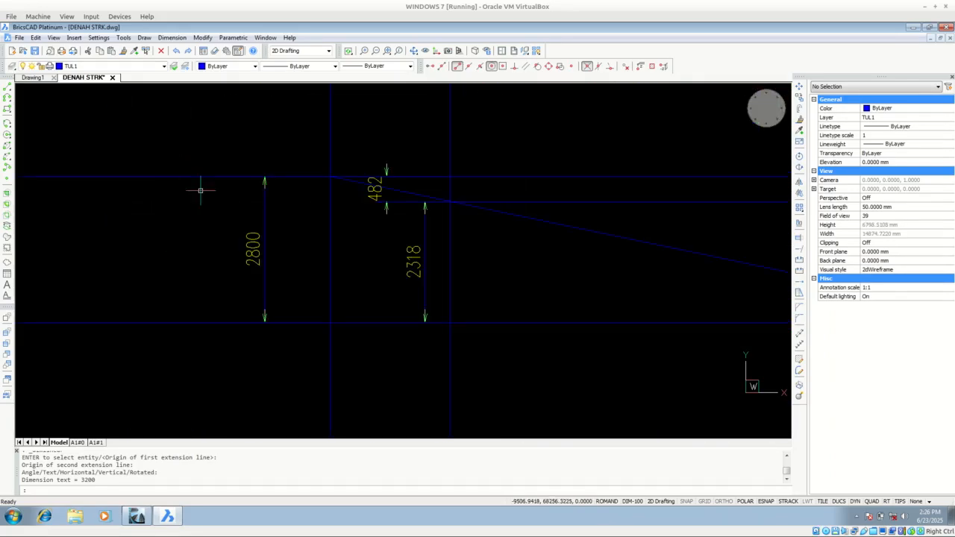
scroll(186, 235, down, 4)
scroll(261, 218, up, 2)
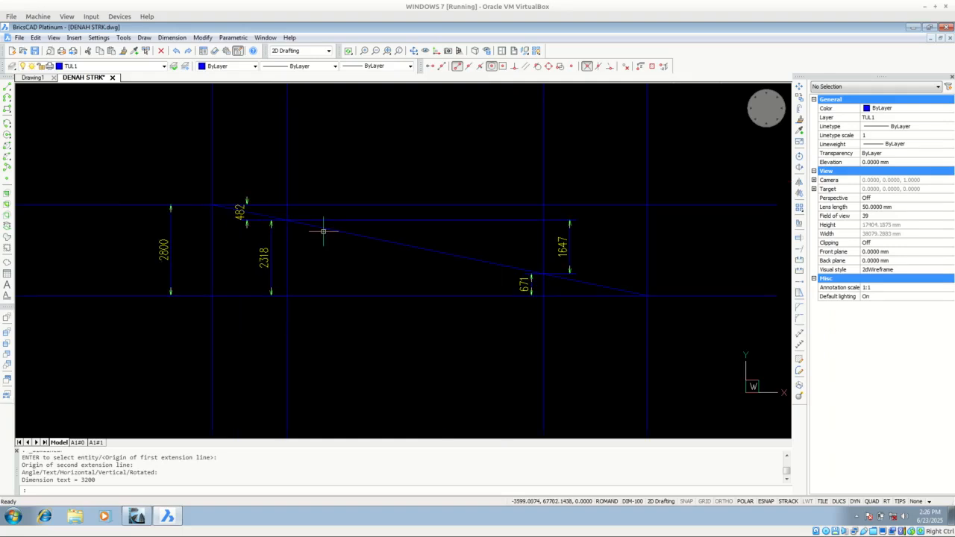
click(325, 232)
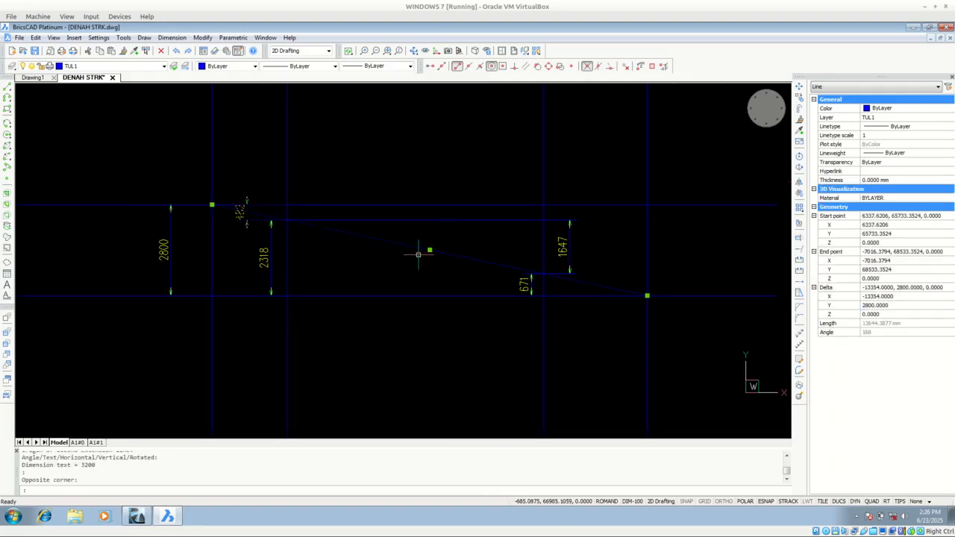
key(Escape)
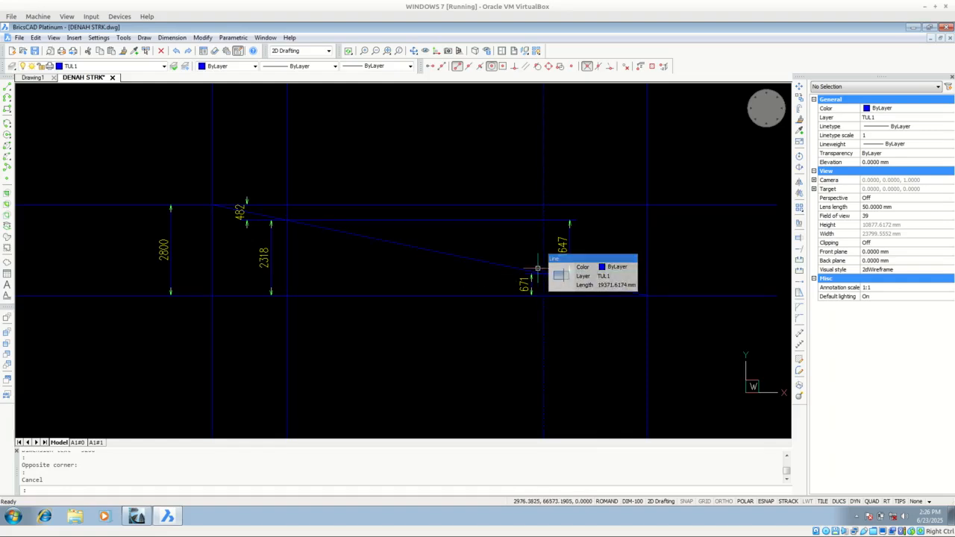
mouse_move(531, 246)
middle_down()
mouse_move(343, 268)
mouse_move(443, 274)
middle_up()
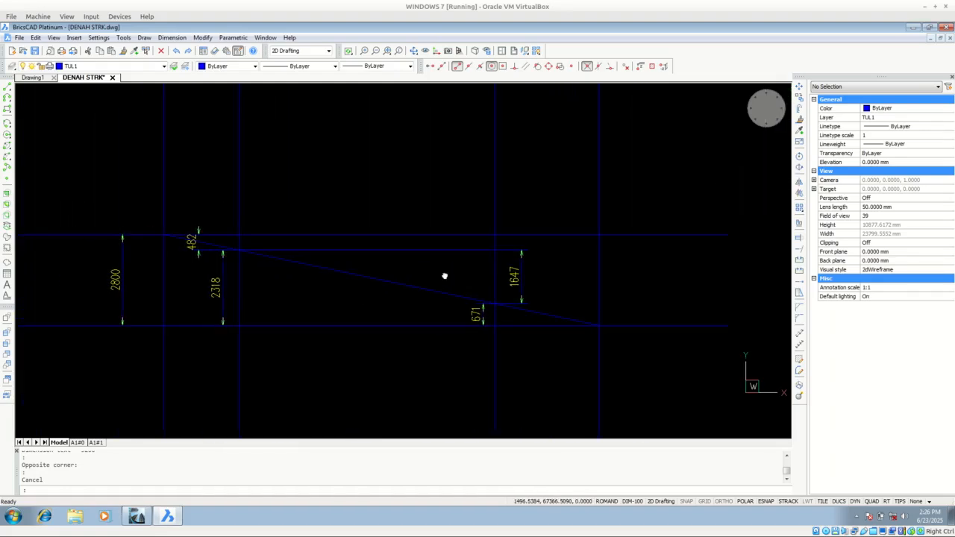
scroll(450, 285, up, 2)
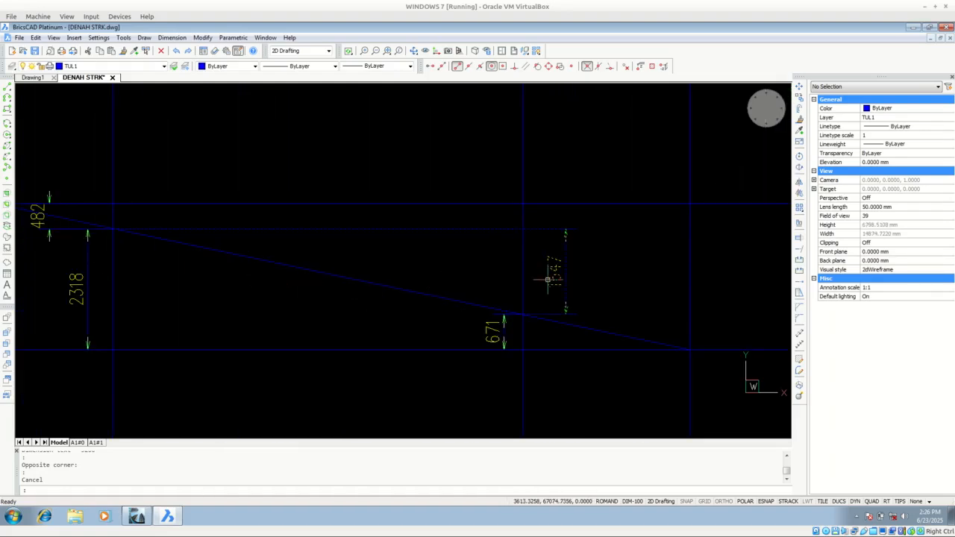
click(364, 255)
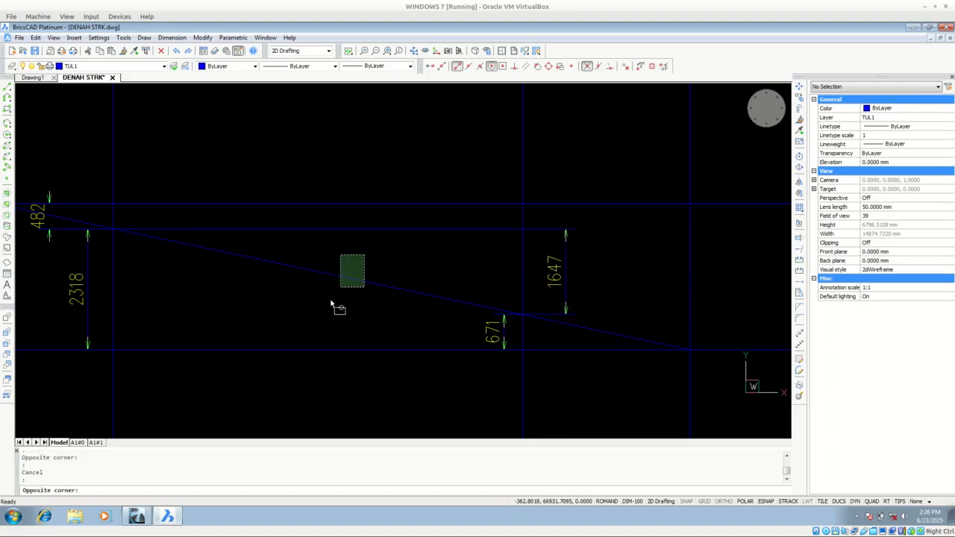
click(341, 287)
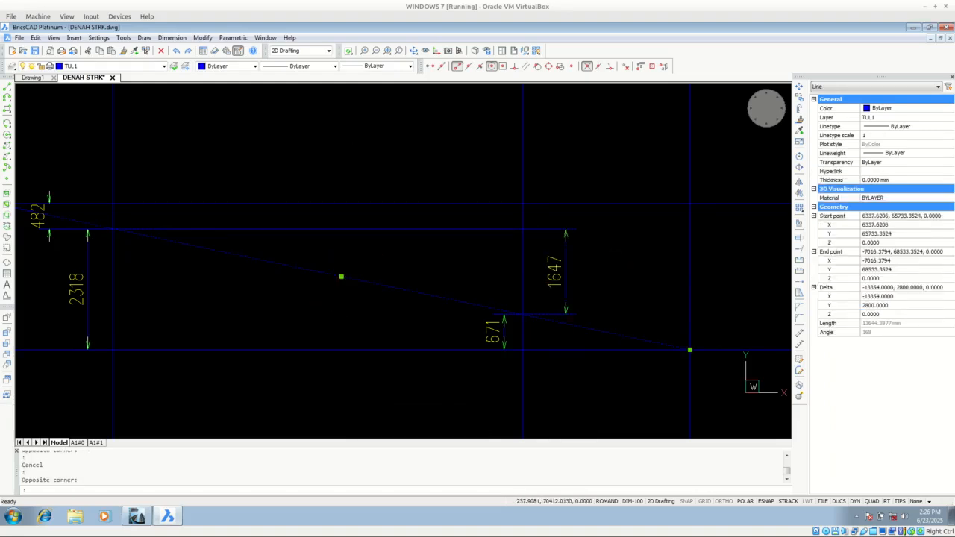
Change the color of the selected sloping ramp line in the slope diagram to Red and deselect it
click(225, 66)
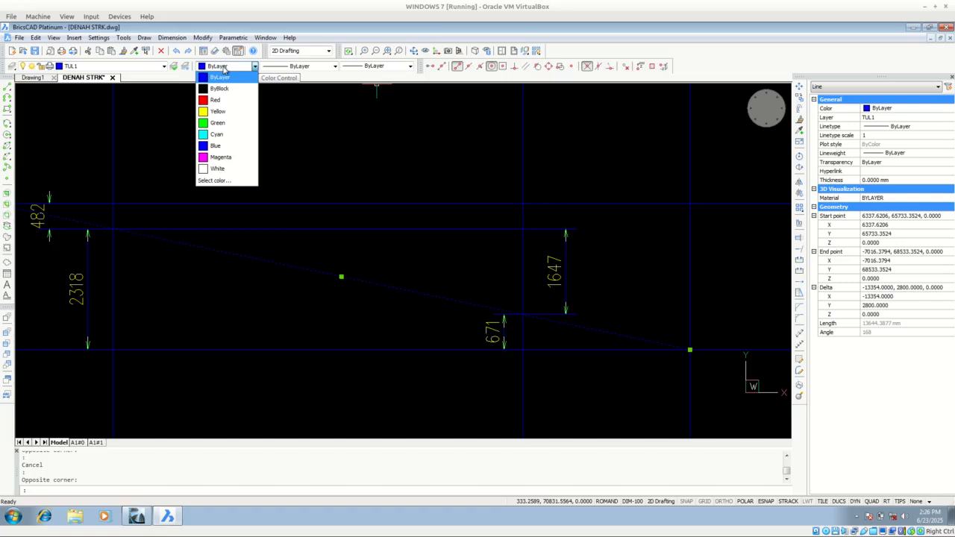
click(216, 99)
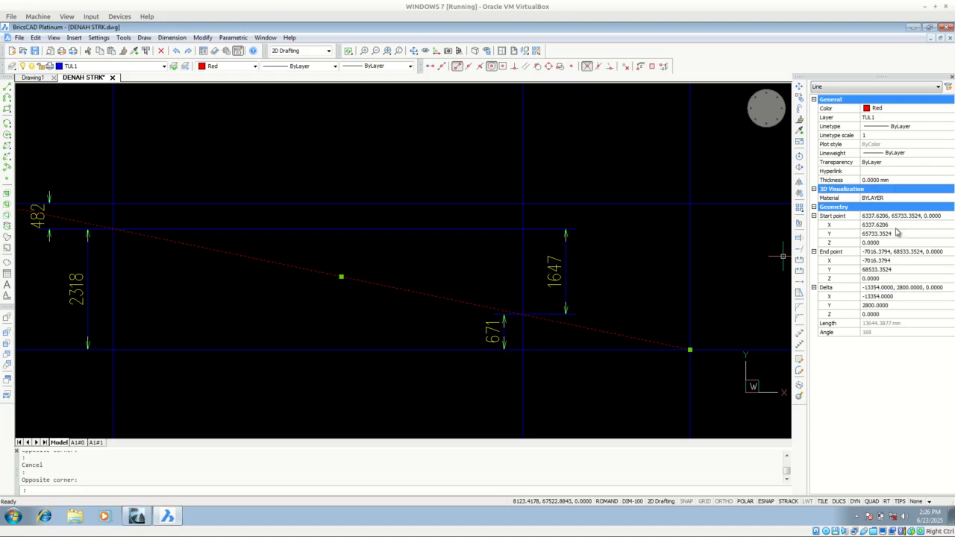
scroll(619, 277, down, 3)
scroll(650, 273, up, 3)
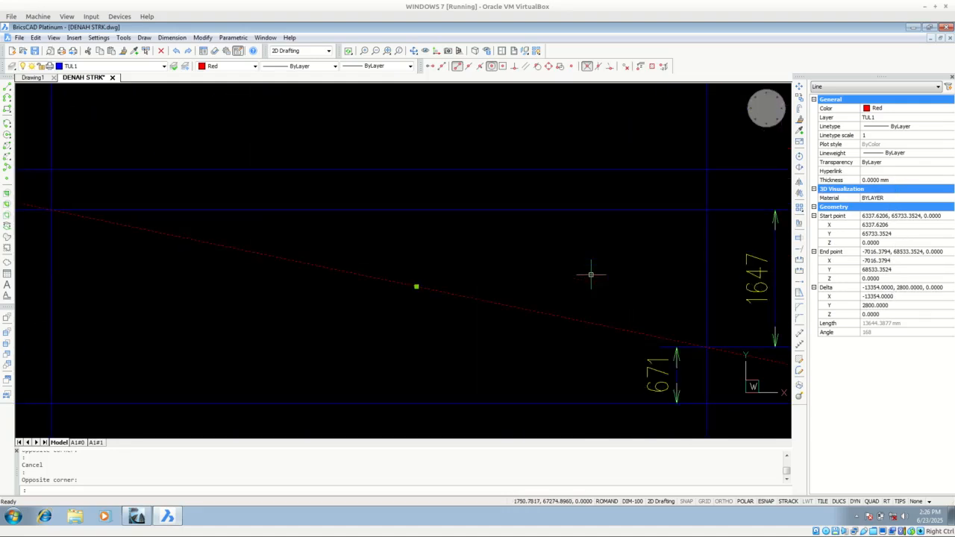
scroll(473, 287, down, 2)
key(Escape)
scroll(539, 282, up, 4)
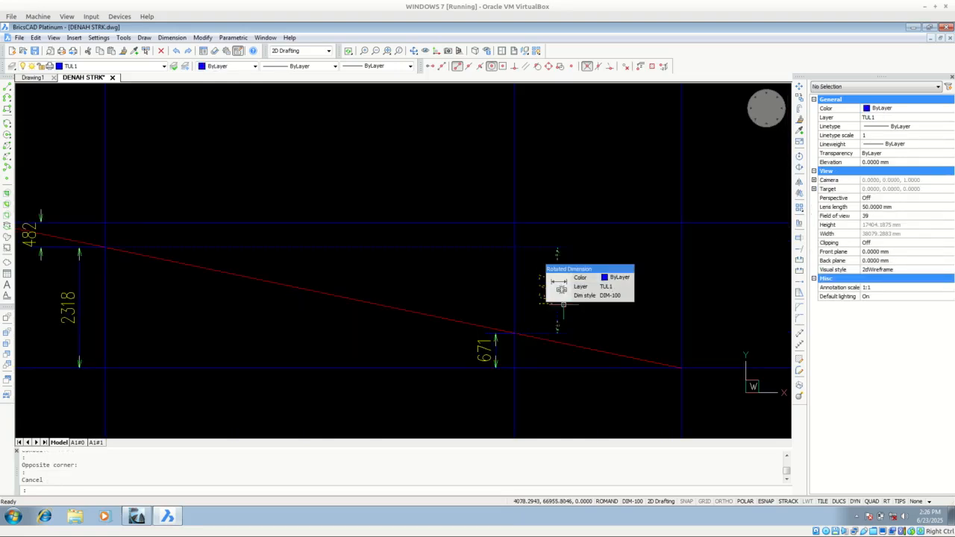
Switch to ArchiCAD and set the selected curved ramp's top elevation to 1647, leaving the ramp deselected
click(136, 518)
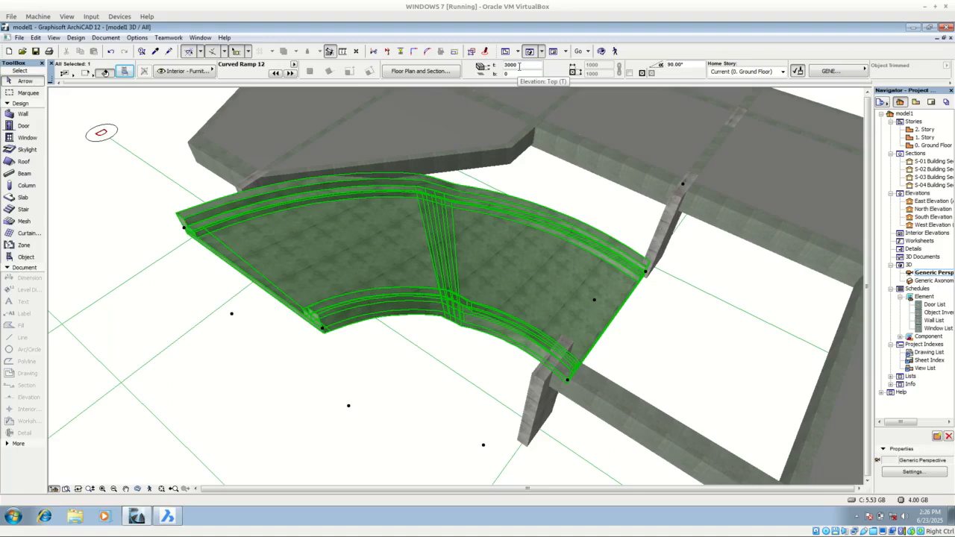
double_click(519, 66)
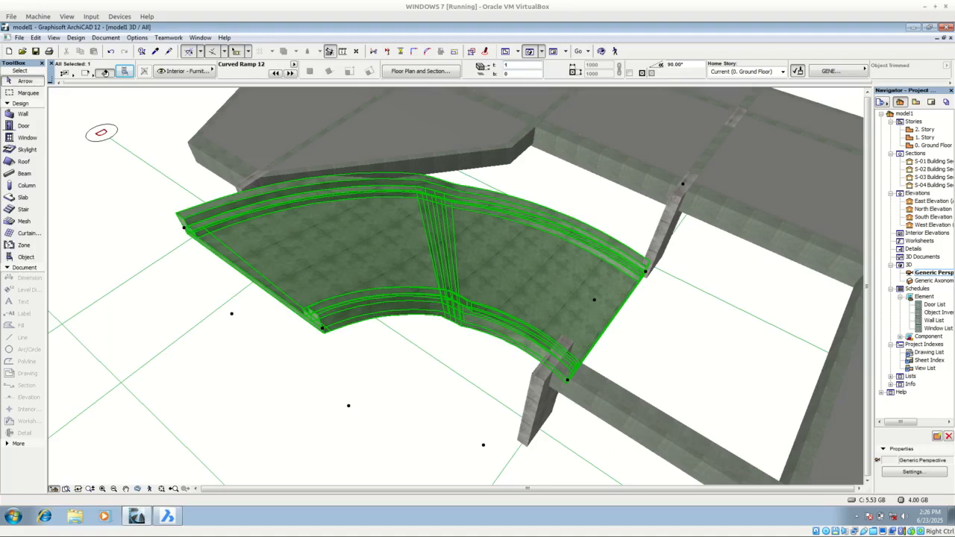
key(Return)
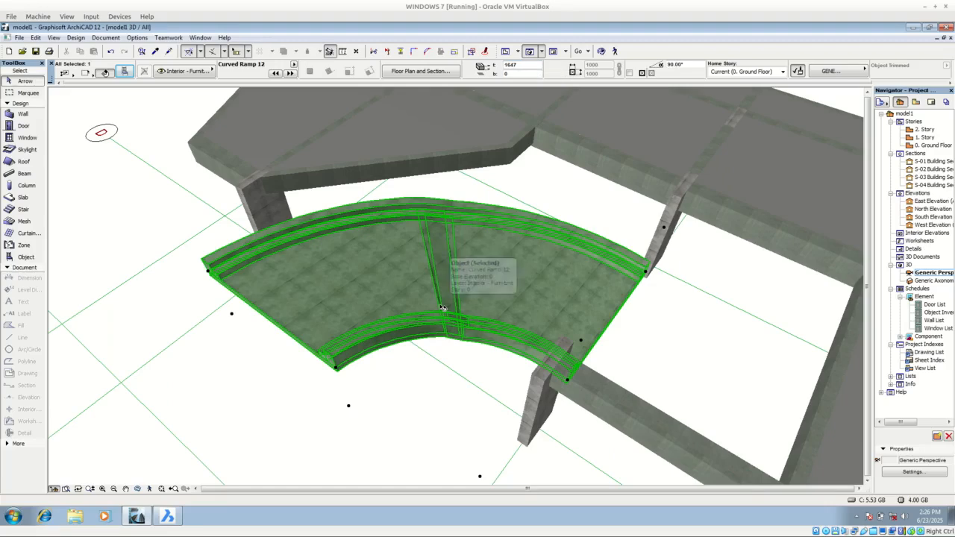
key(Escape)
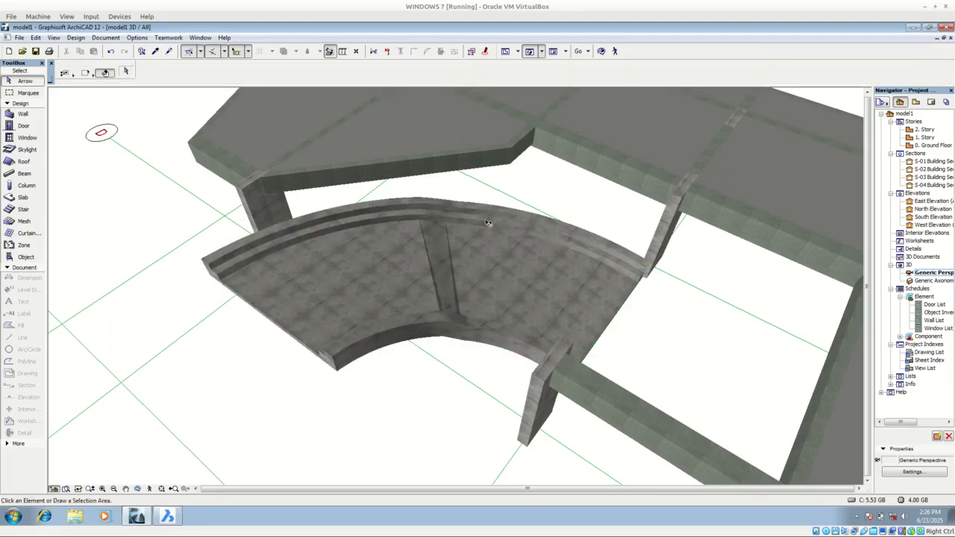
scroll(487, 222, down, 2)
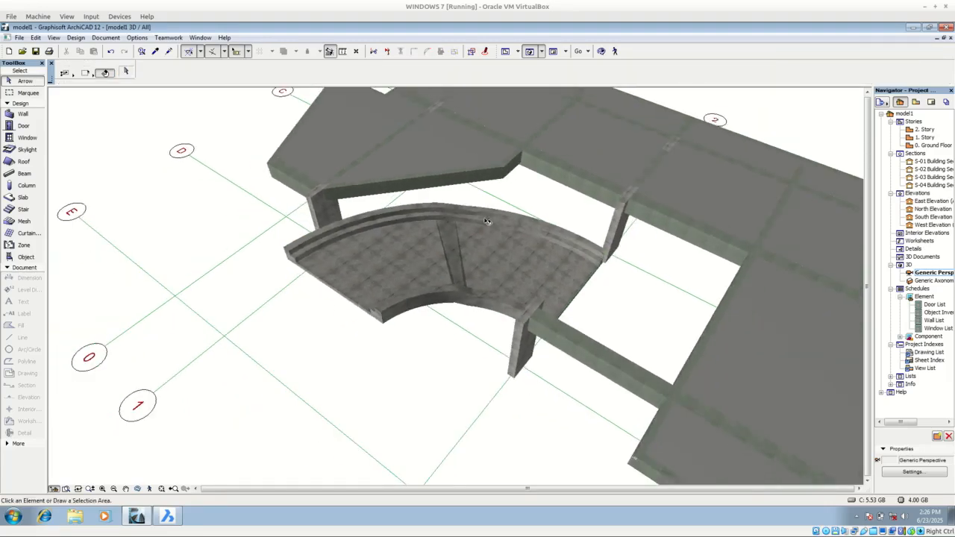
Switch from the 3D view to the ground floor plan at the curved ramp
click(511, 53)
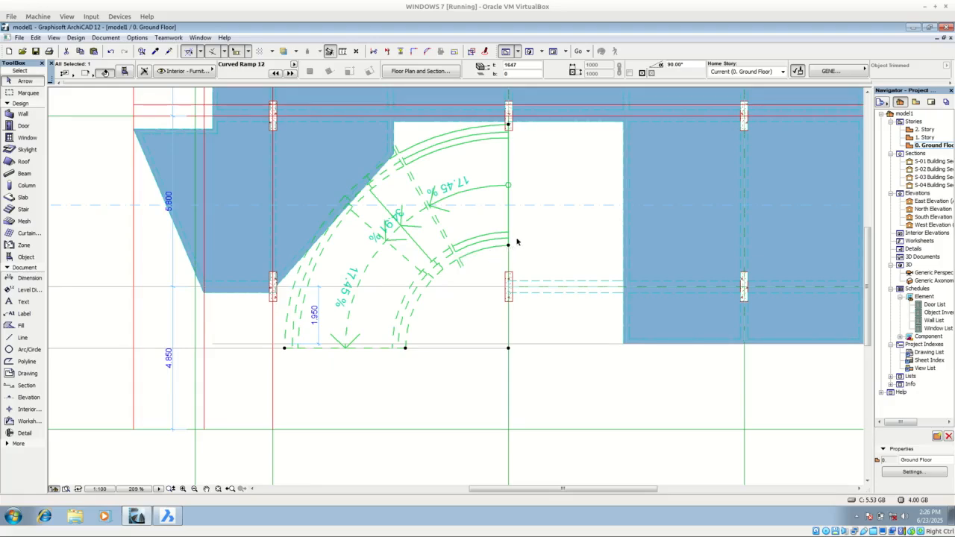
scroll(516, 241, down, 1)
scroll(271, 361, up, 2)
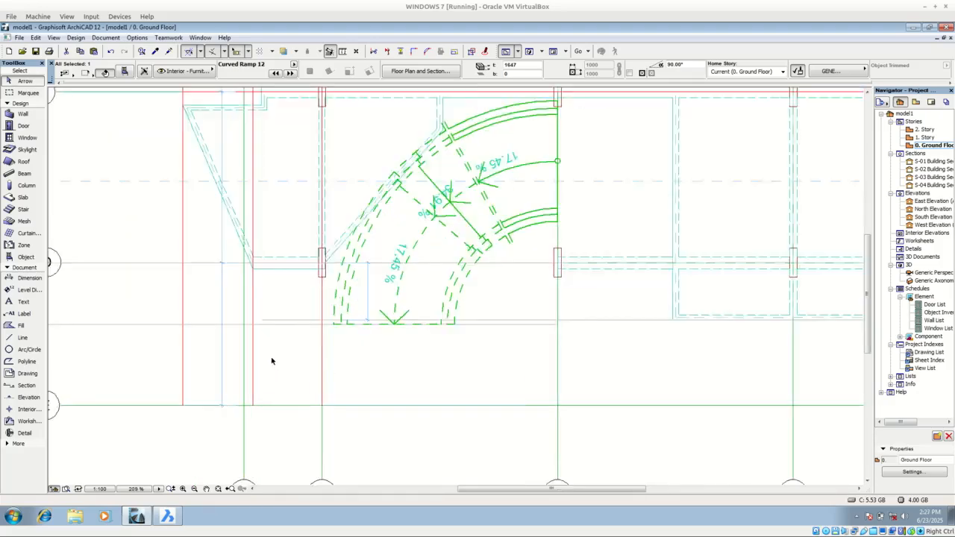
middle_drag(522, 305, 520, 361)
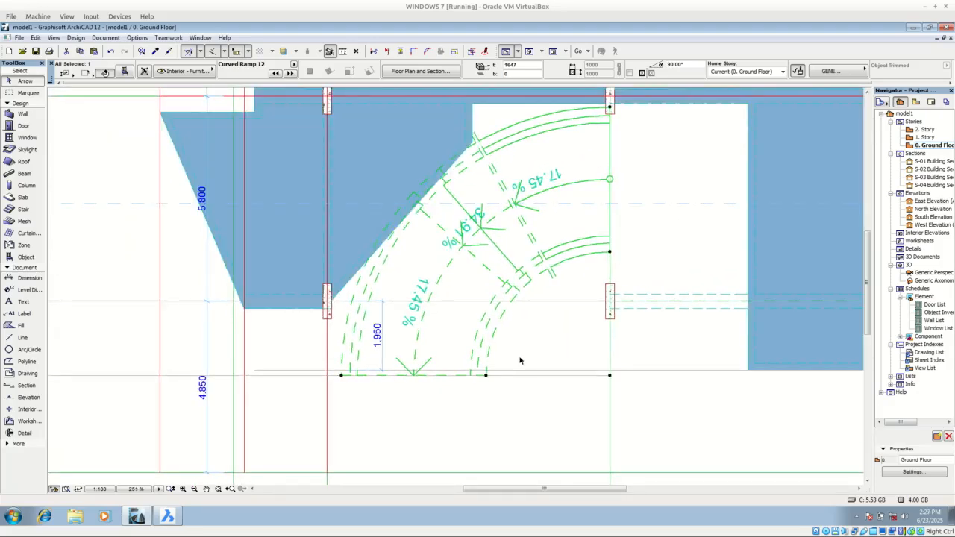
Copy the horizontal line at the curved ramp's lower end 2300 mm straight down in the plan
click(579, 378)
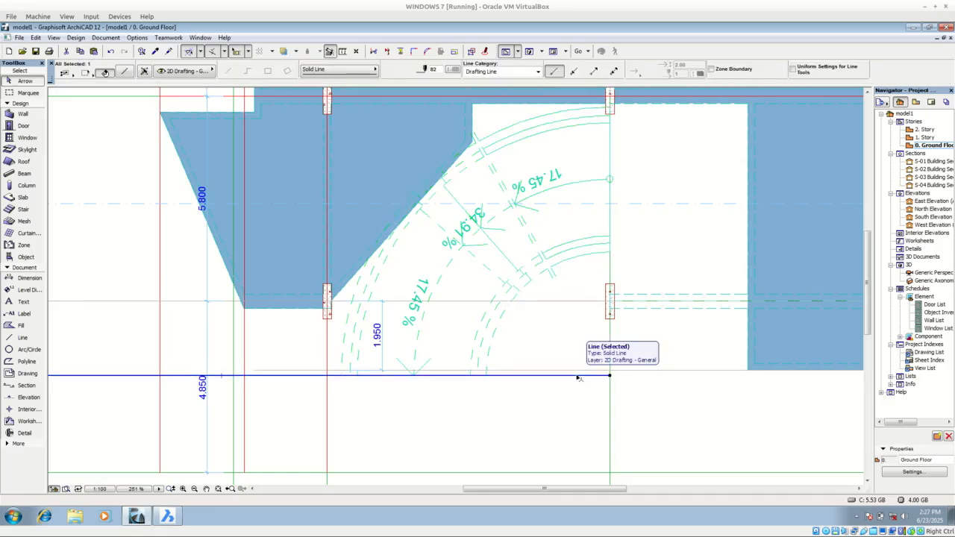
scroll(578, 378, down, 1)
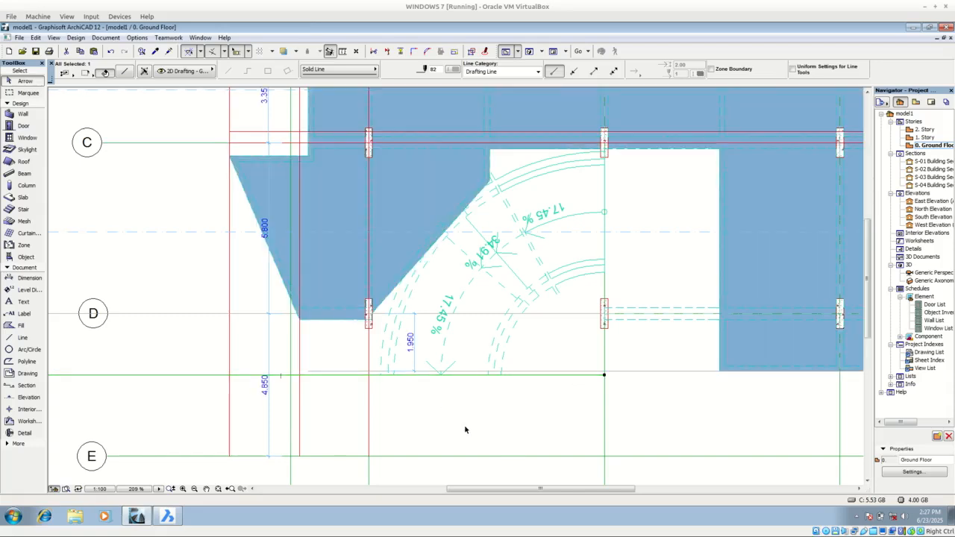
click(35, 38)
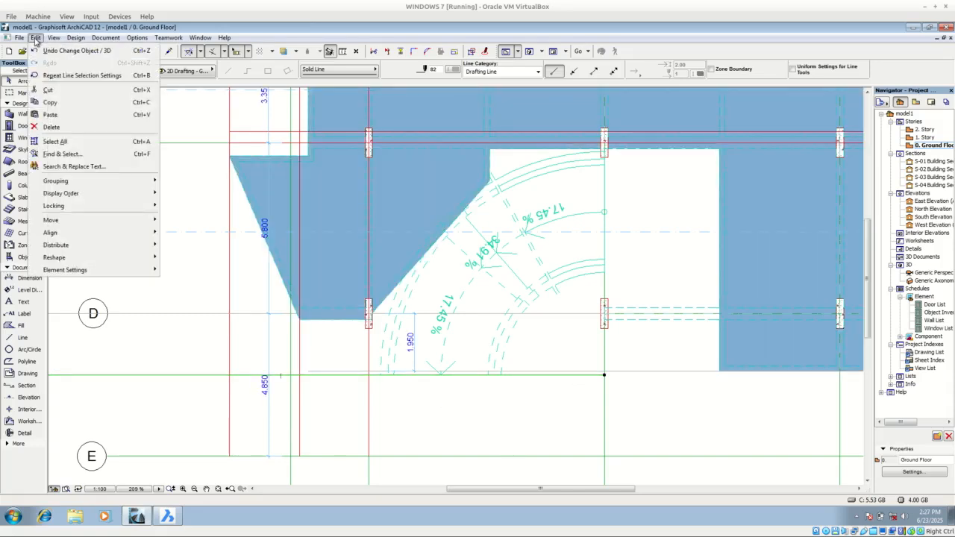
click(82, 75)
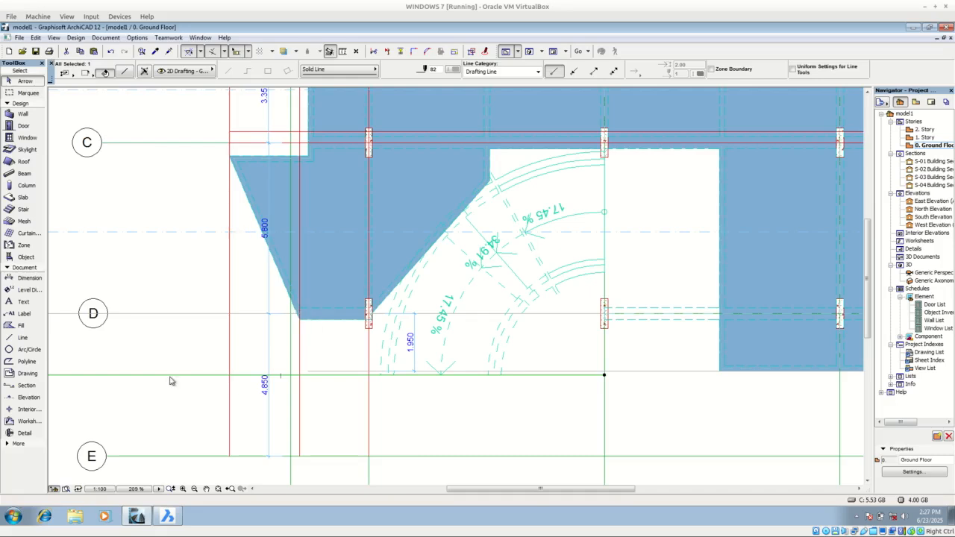
right_click(172, 348)
mouse_move(215, 256)
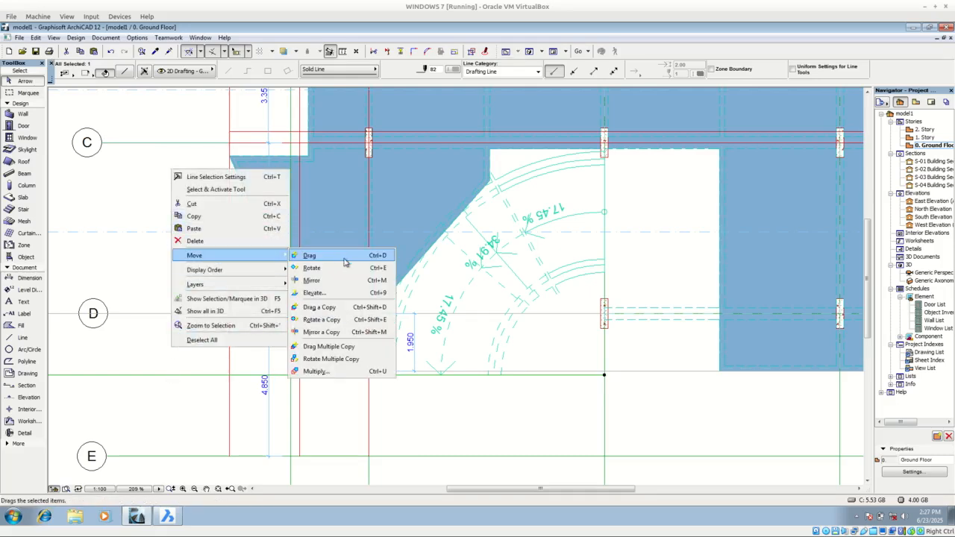
click(320, 307)
click(508, 395)
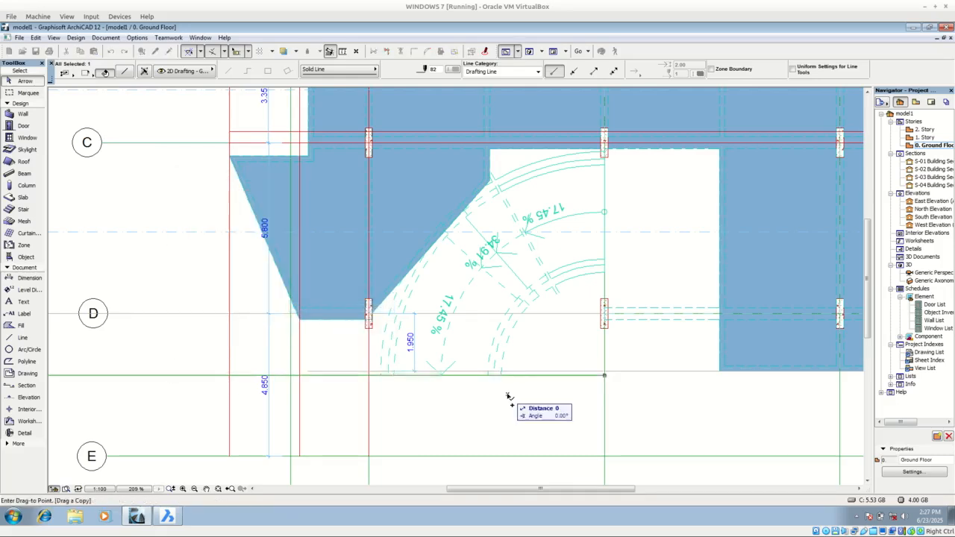
text(23)
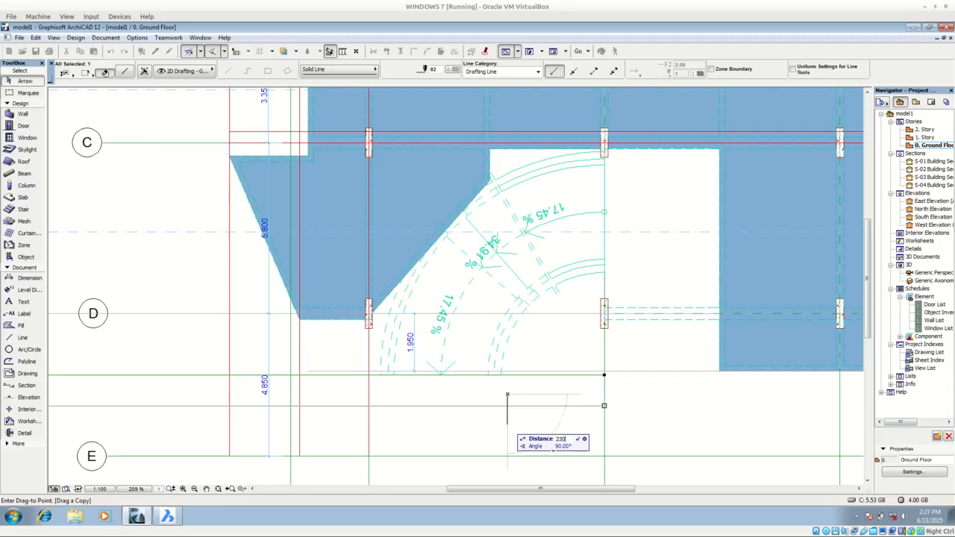
text(0)
key(Return)
Add the horizontal lines at the ramp's lower end and along axis D to the selection, and give all three an orange pen
scroll(493, 403, down, 1)
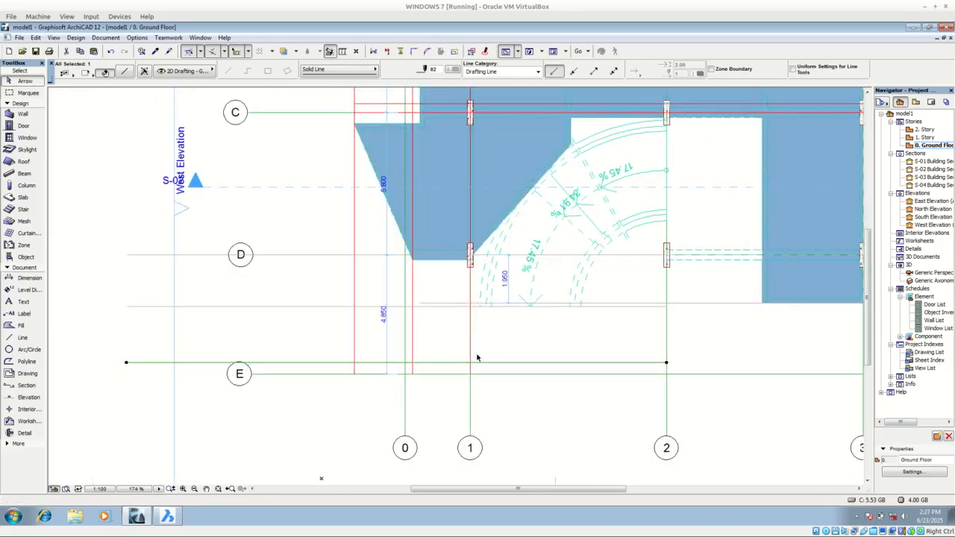
click(319, 306)
click(324, 254)
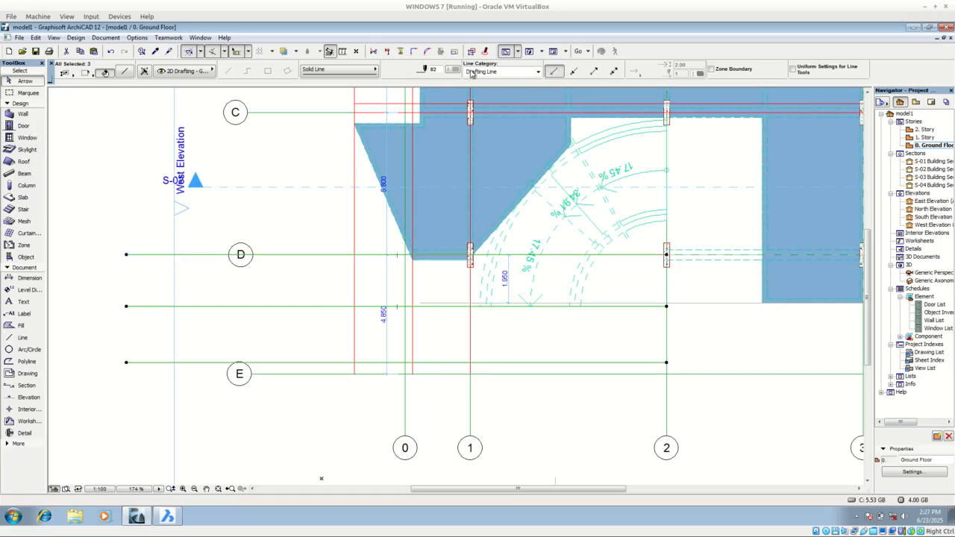
click(457, 69)
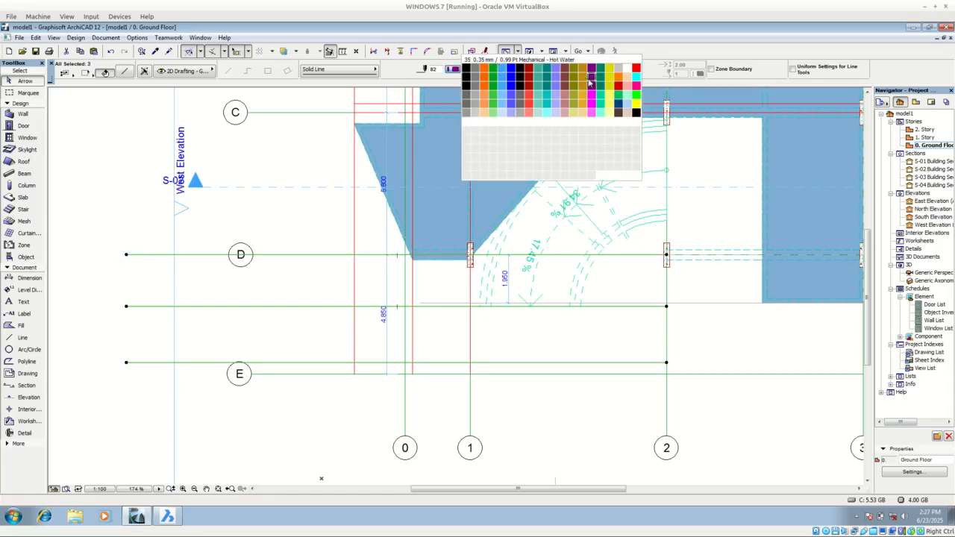
click(618, 80)
click(461, 334)
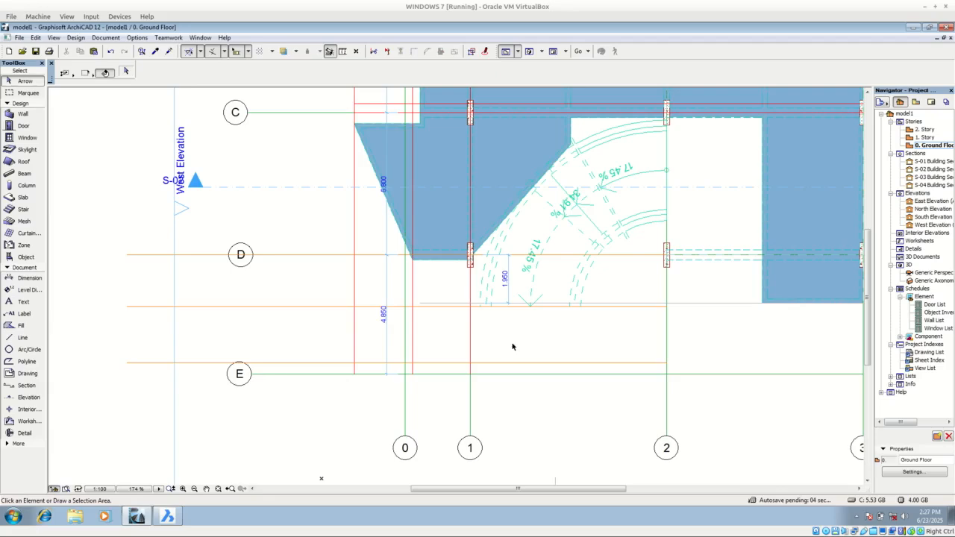
Place a Straight Ramp 12 object from the Structural Elements 12 library in the plan, below the curved ramp
scroll(562, 331, up, 2)
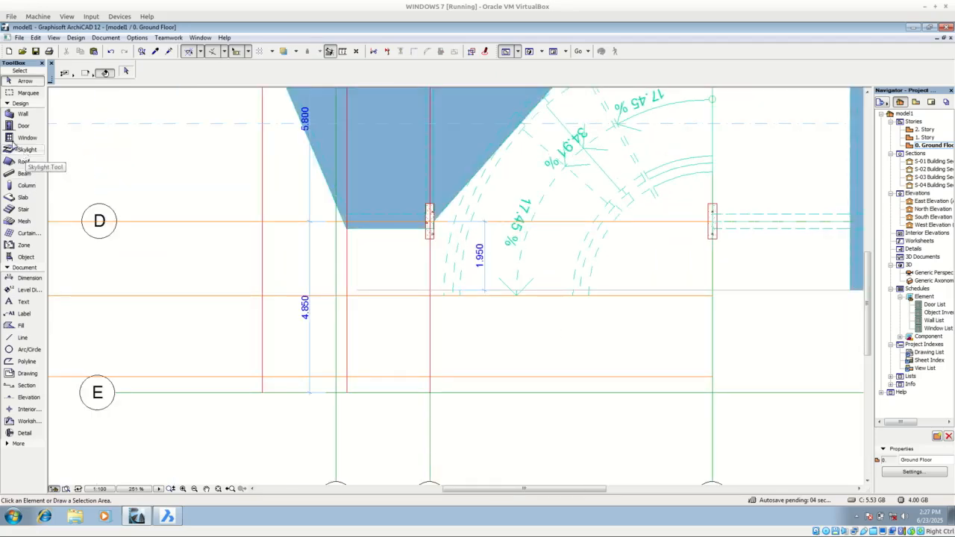
click(26, 257)
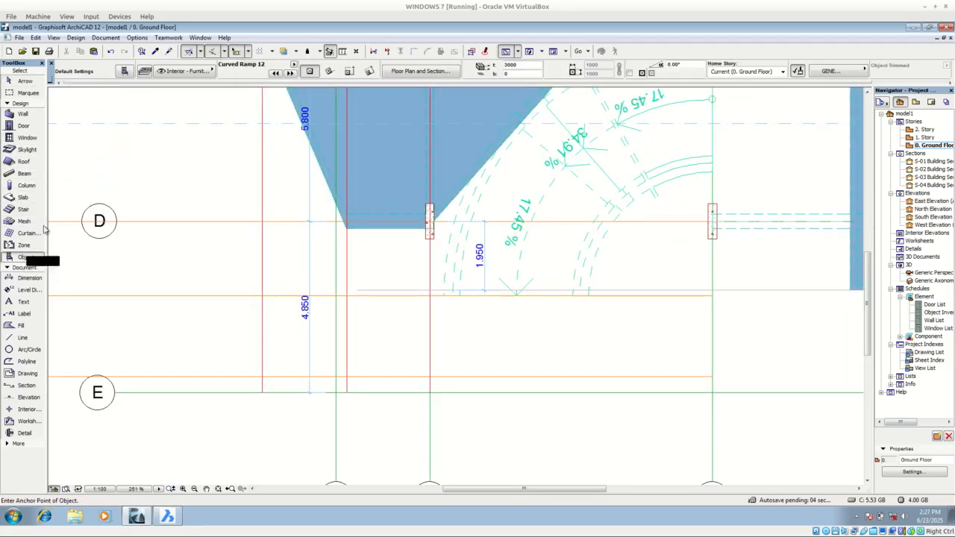
click(125, 72)
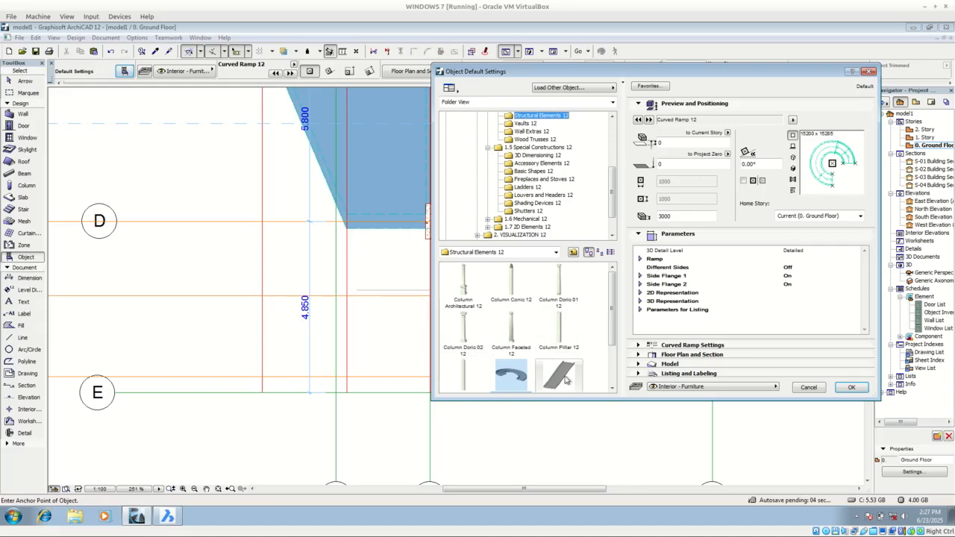
click(559, 329)
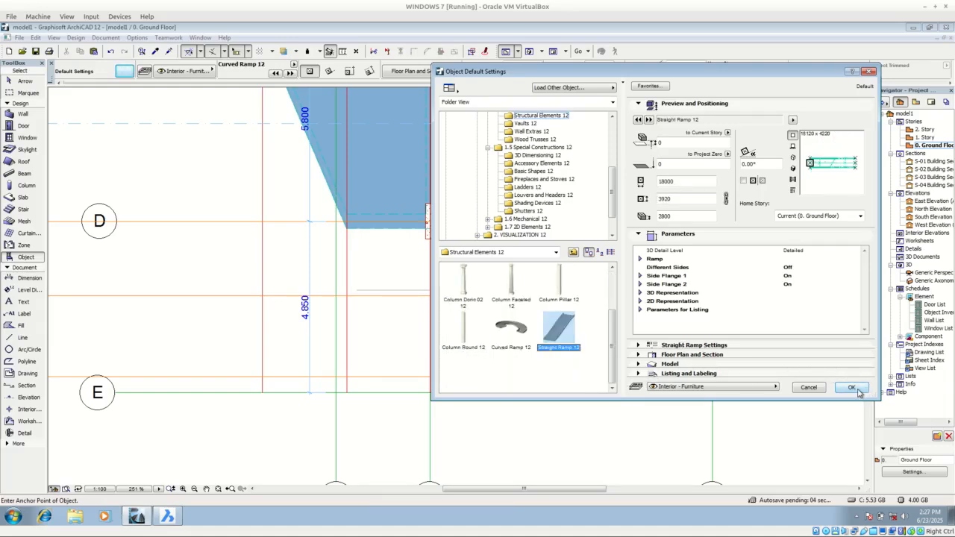
click(853, 389)
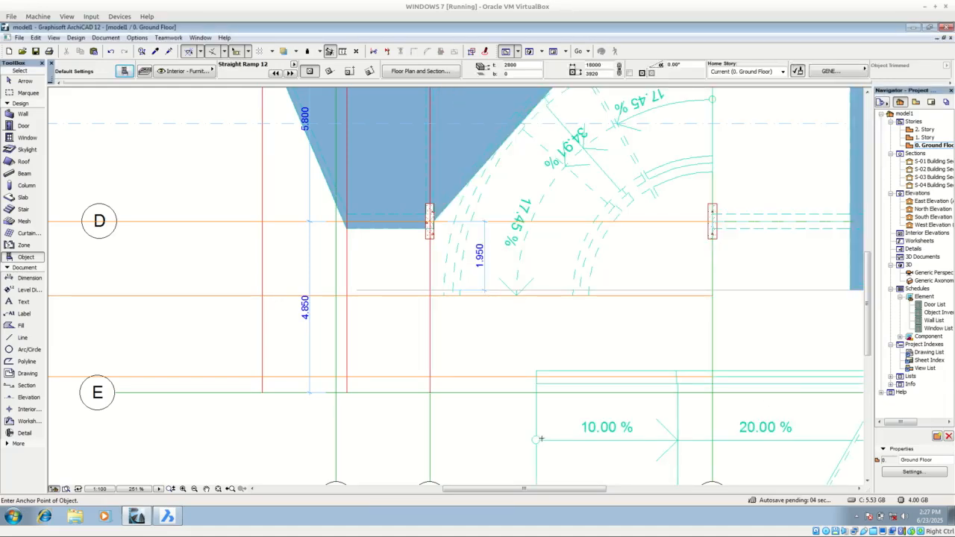
scroll(437, 321, down, 5)
key(Escape)
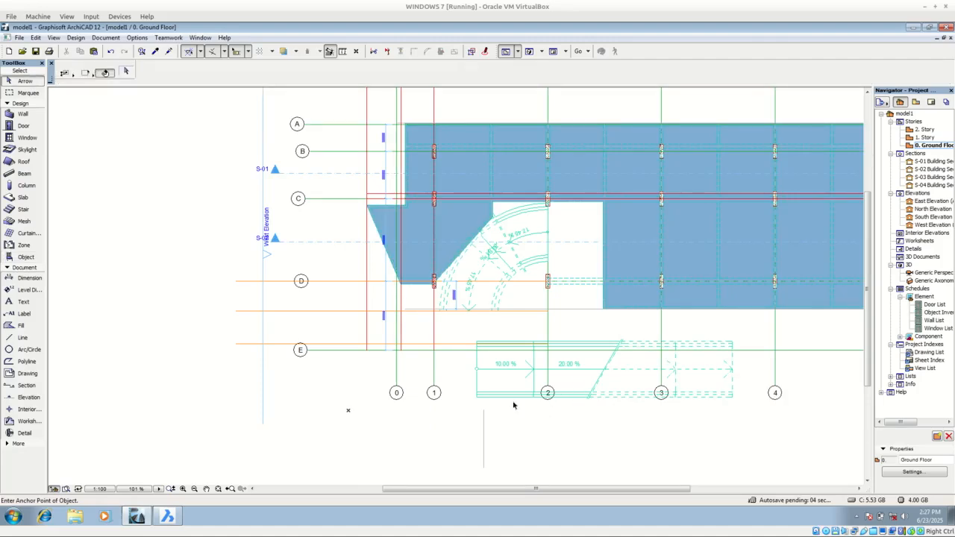
Rotate the straight ramp 90° counter-clockwise about the midpoint of its starting edge, and set its length to 2300 mm
click(478, 400)
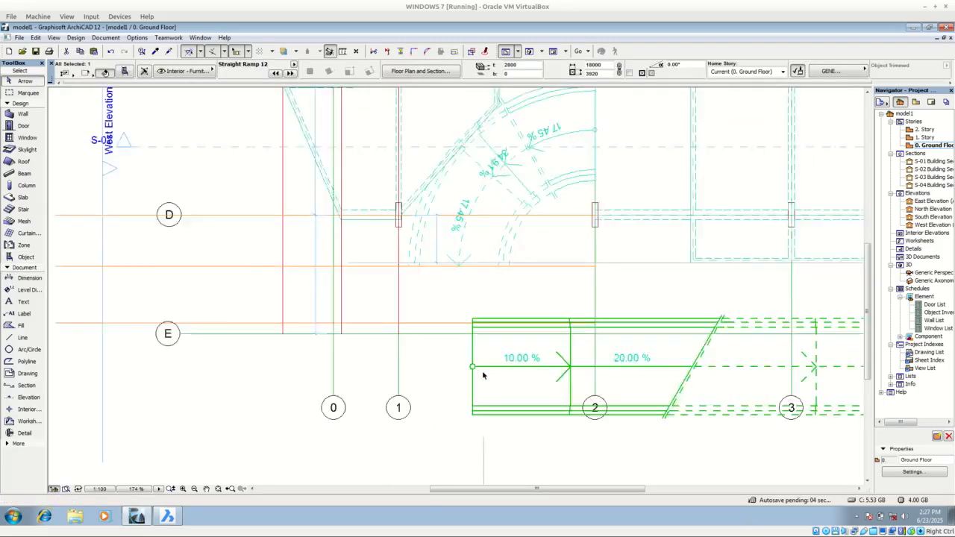
scroll(481, 371, up, 4)
right_click(489, 166)
mouse_move(556, 254)
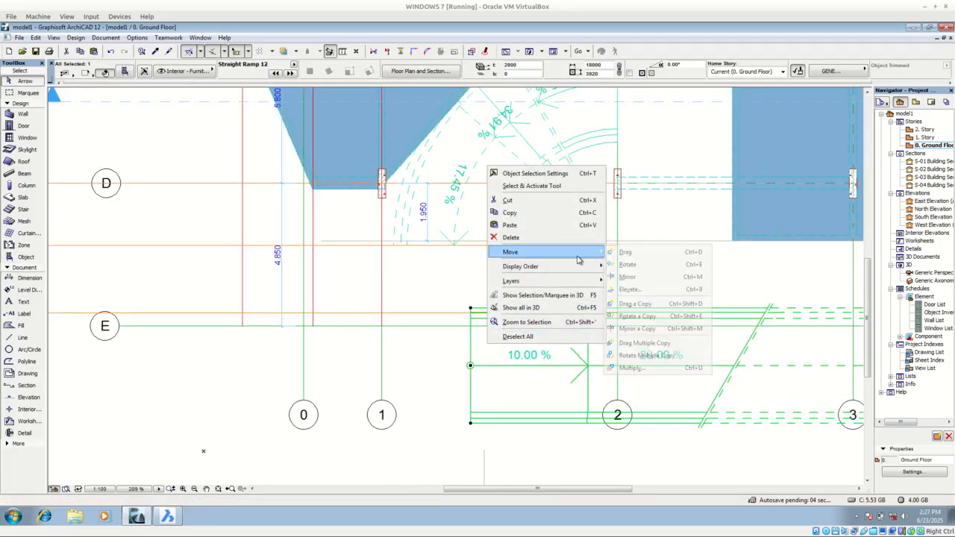
click(627, 264)
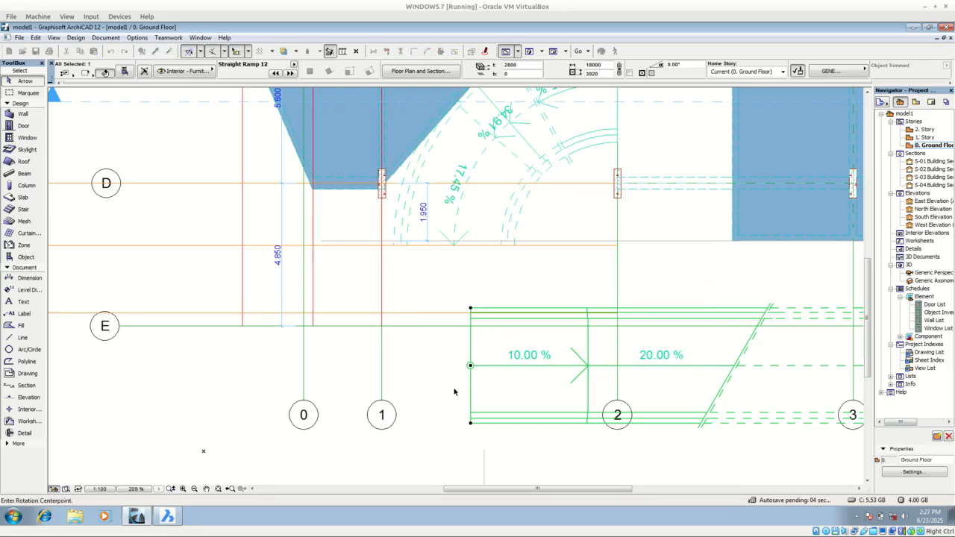
click(470, 367)
click(500, 367)
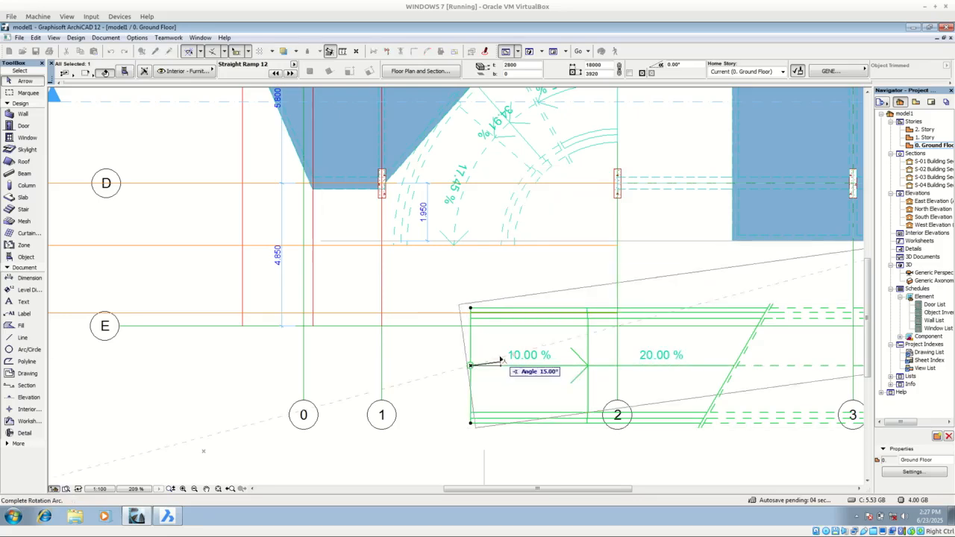
click(469, 333)
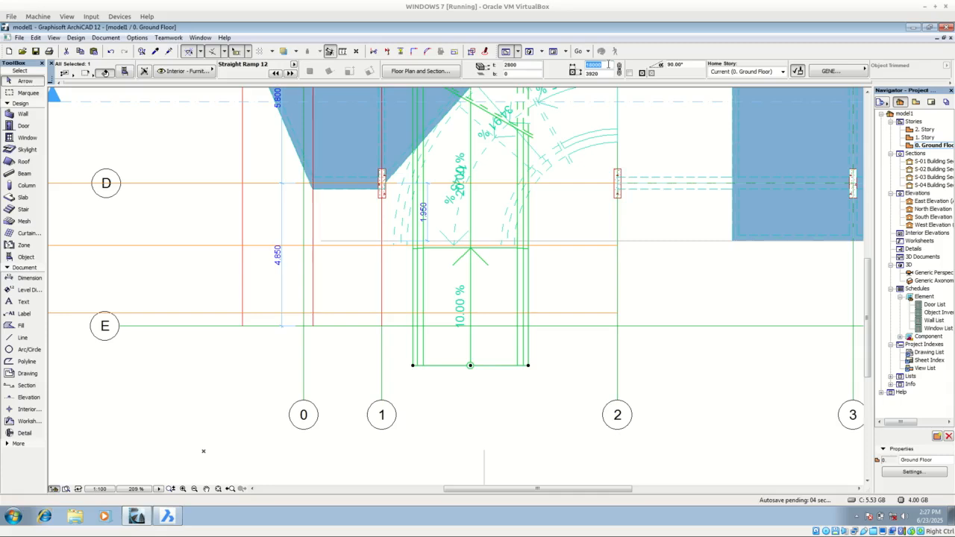
text(23)
key(Return)
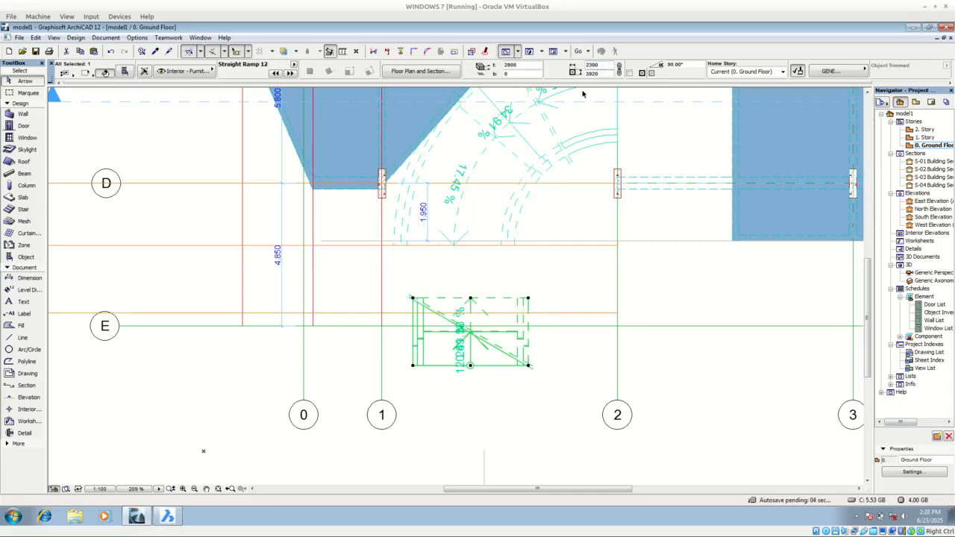
Check the uppermost segment's height in the BricsCAD slope diagram, and set the straight ramp's height to 482 mm in ArchiCAD
click(157, 518)
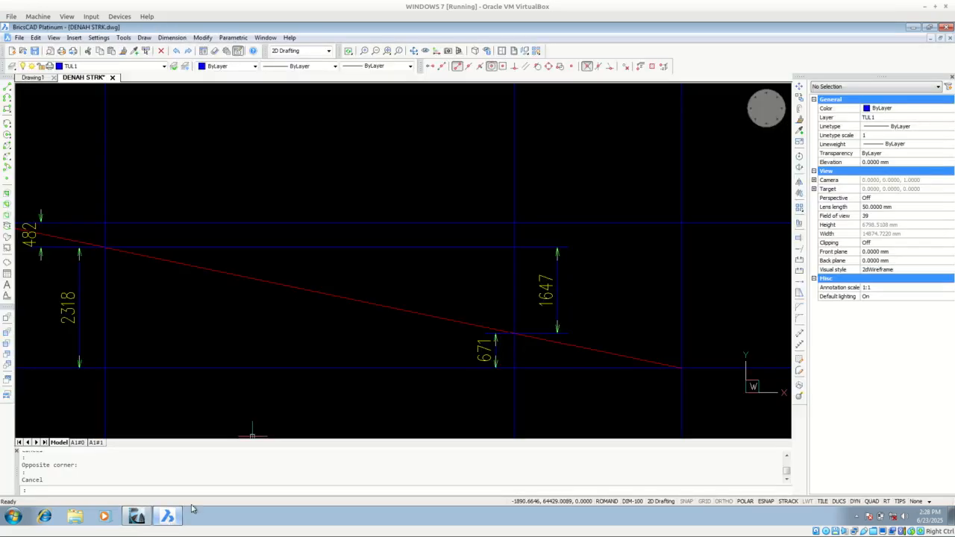
scroll(534, 256, down, 2)
scroll(309, 243, up, 3)
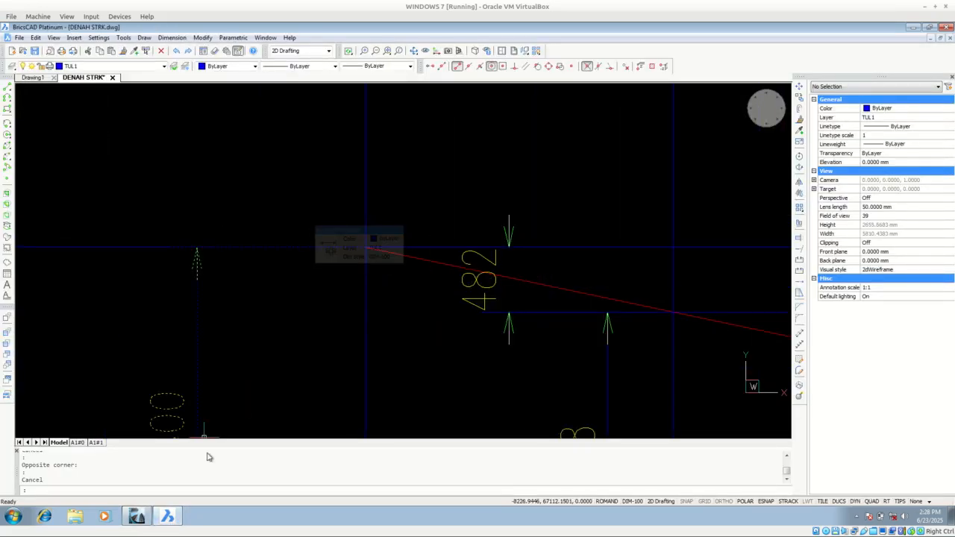
click(137, 517)
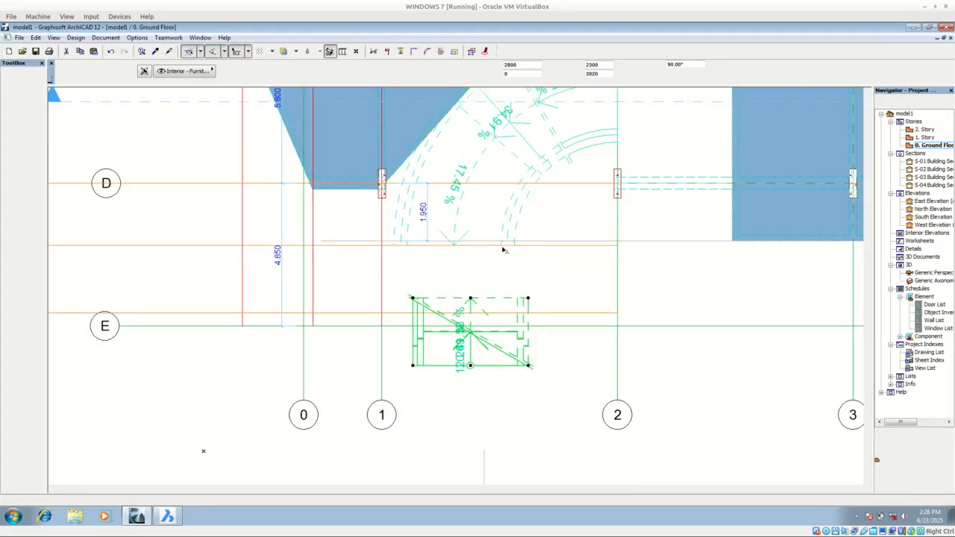
click(522, 65)
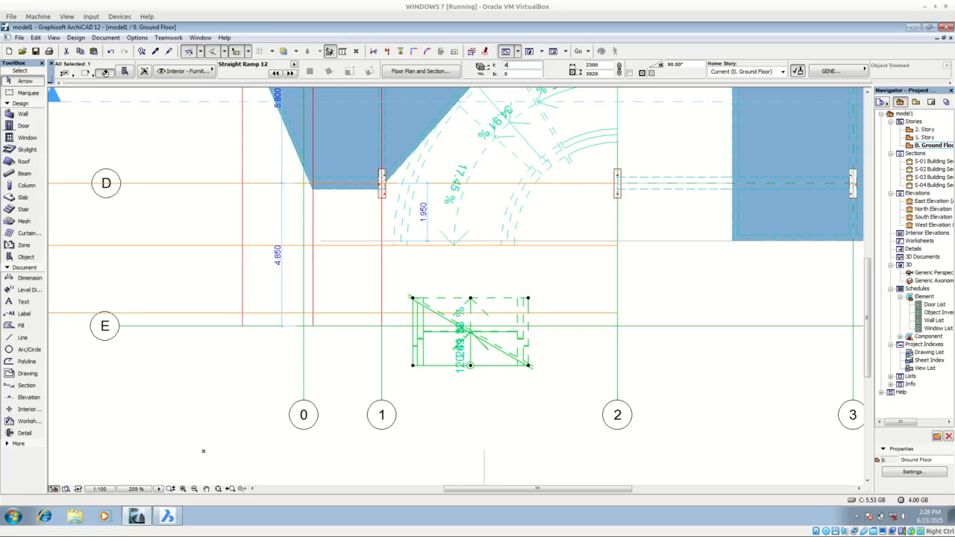
key(Return)
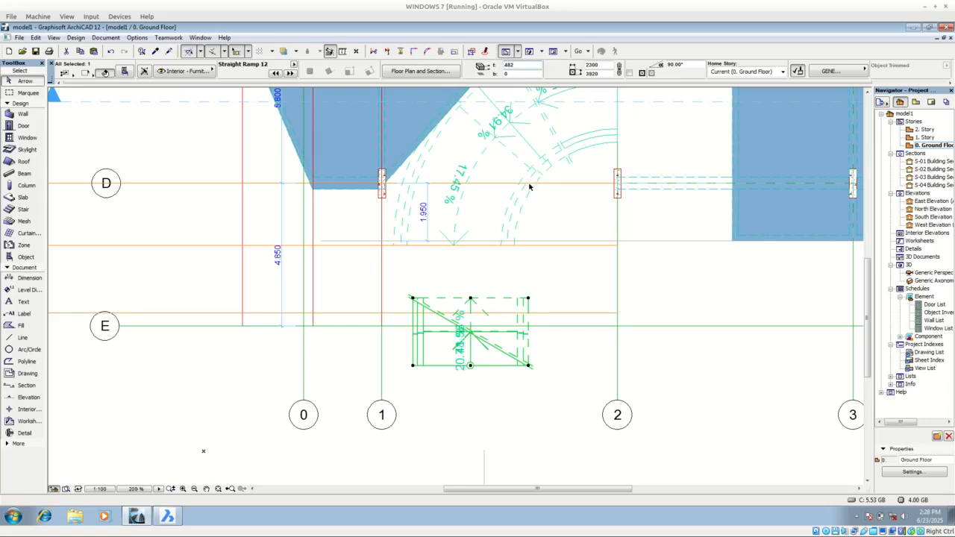
Move the straight ramp by its upper-right corner up to the orange line at the curved ramp's lower end
scroll(472, 258, up, 1)
right_click(549, 274)
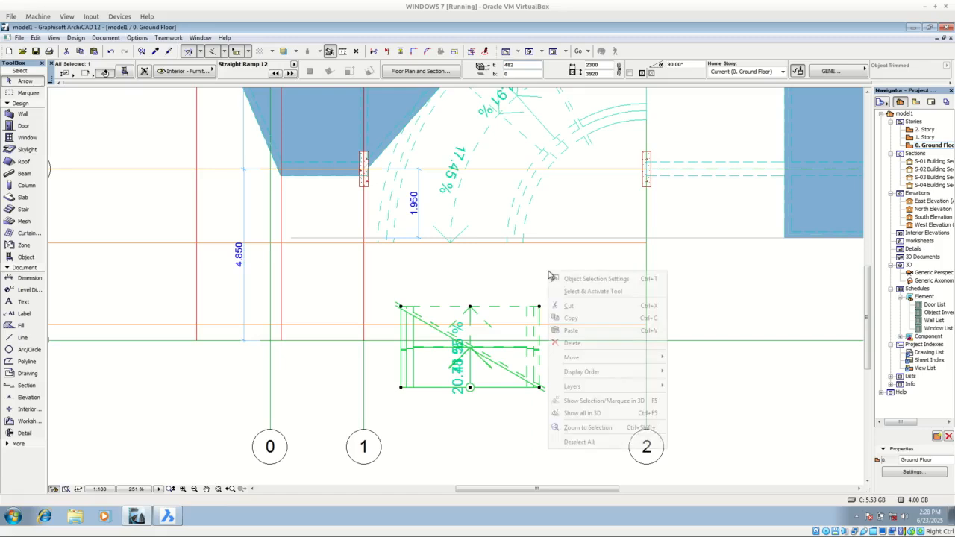
mouse_move(604, 358)
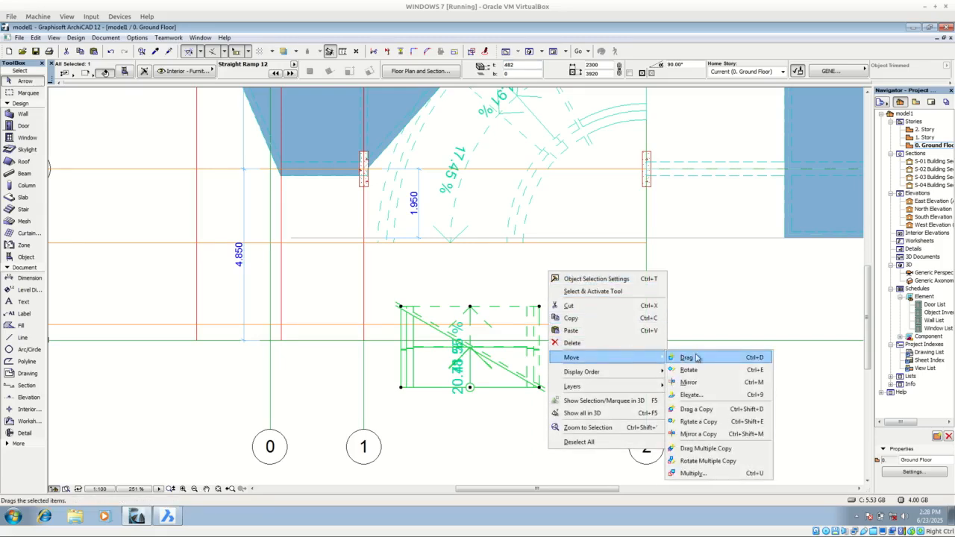
click(696, 358)
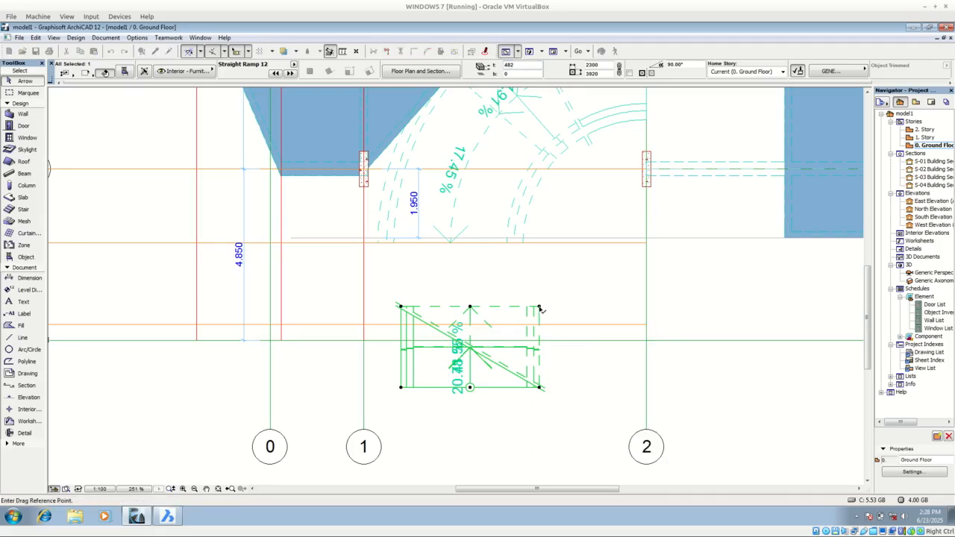
click(540, 307)
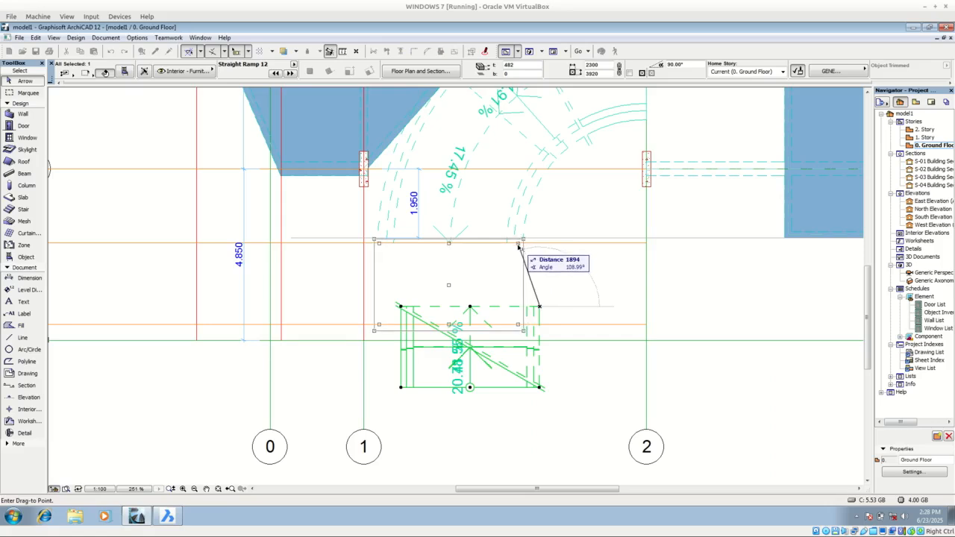
click(519, 246)
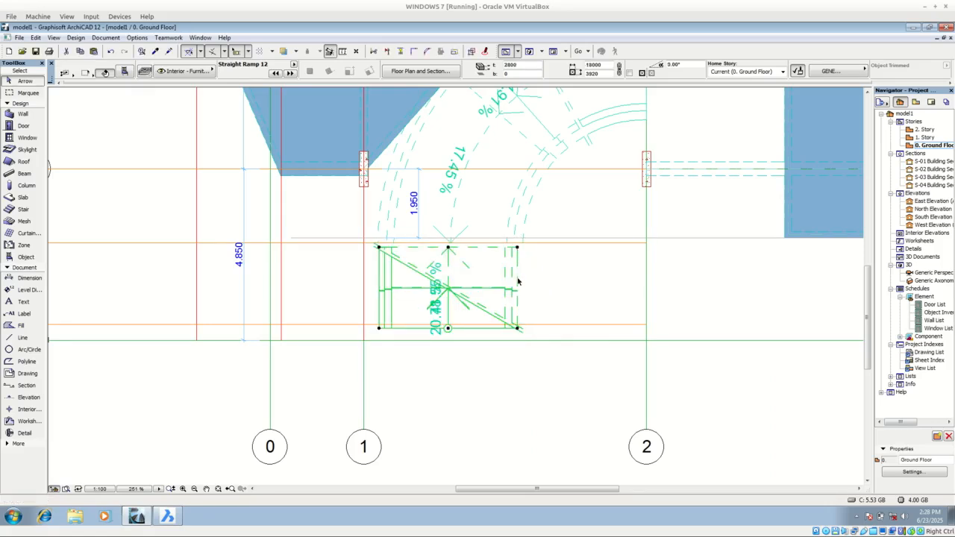
key(Escape)
Open the curved ramp's object settings and its Ramp parameters, with the Bigger Radius value ready for editing
middle_drag(459, 280, 500, 350)
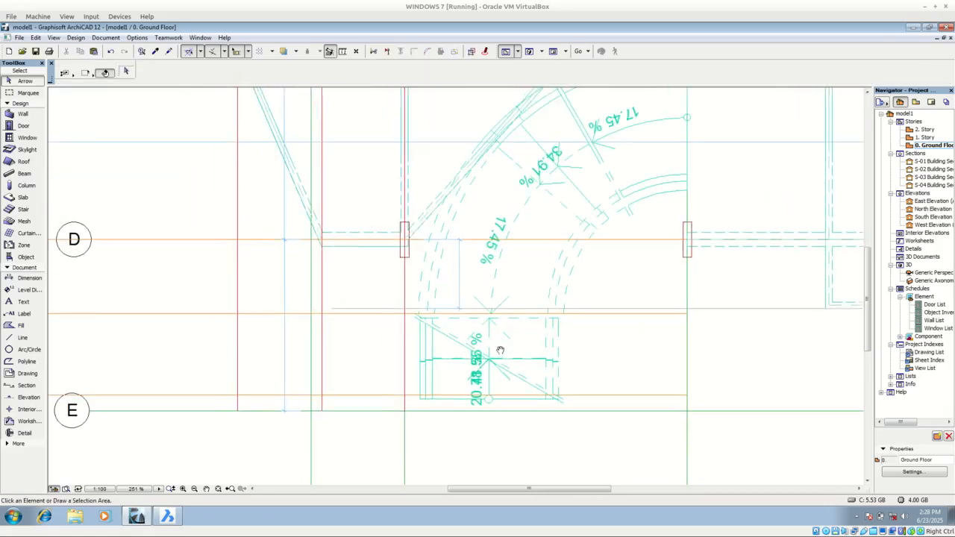
click(566, 314)
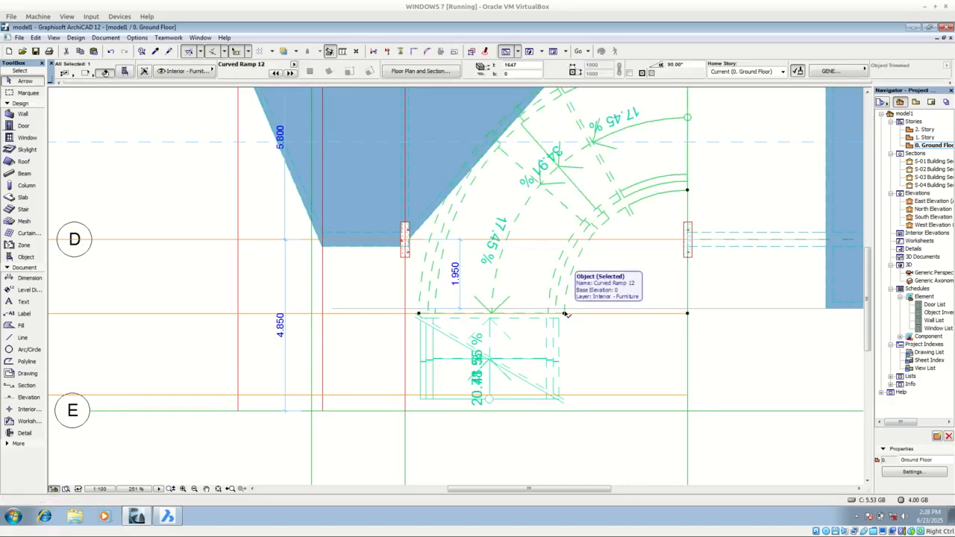
click(126, 71)
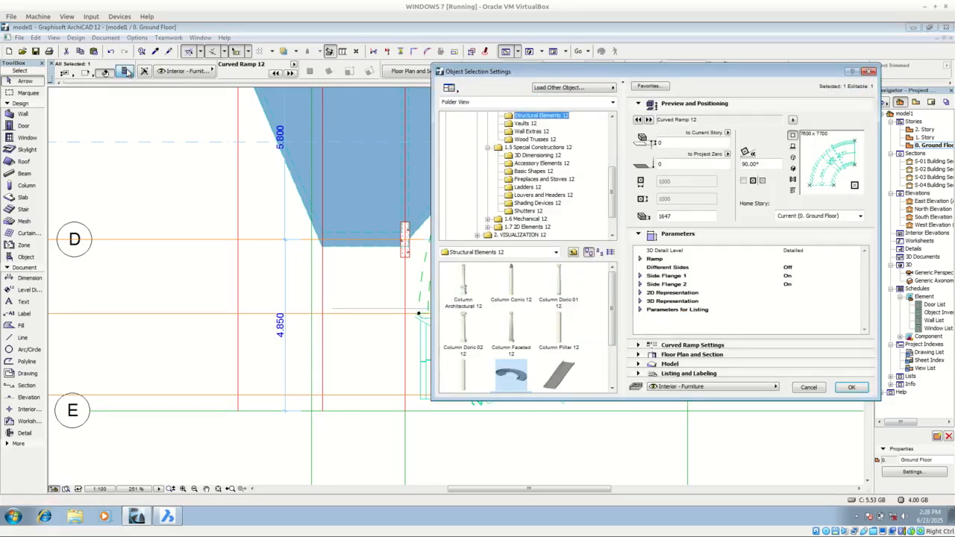
click(640, 258)
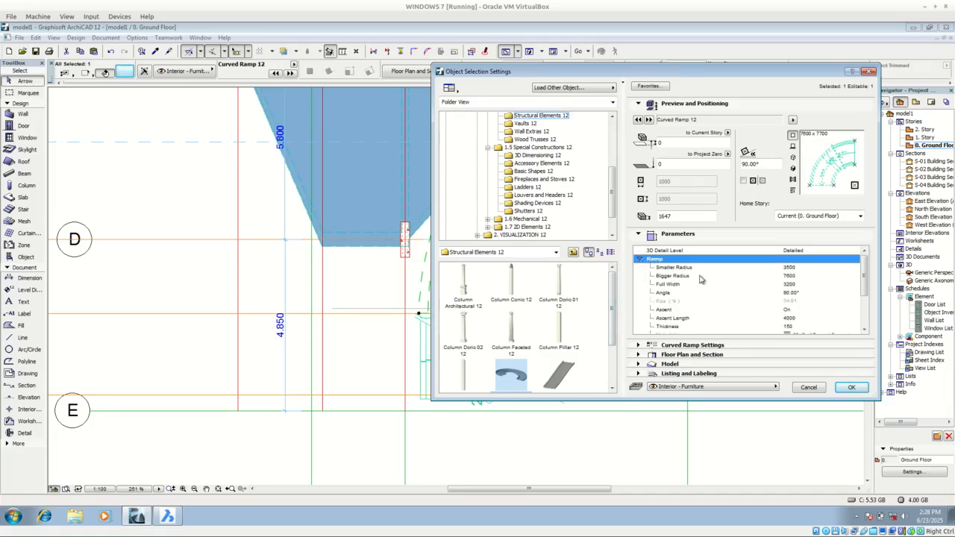
click(804, 279)
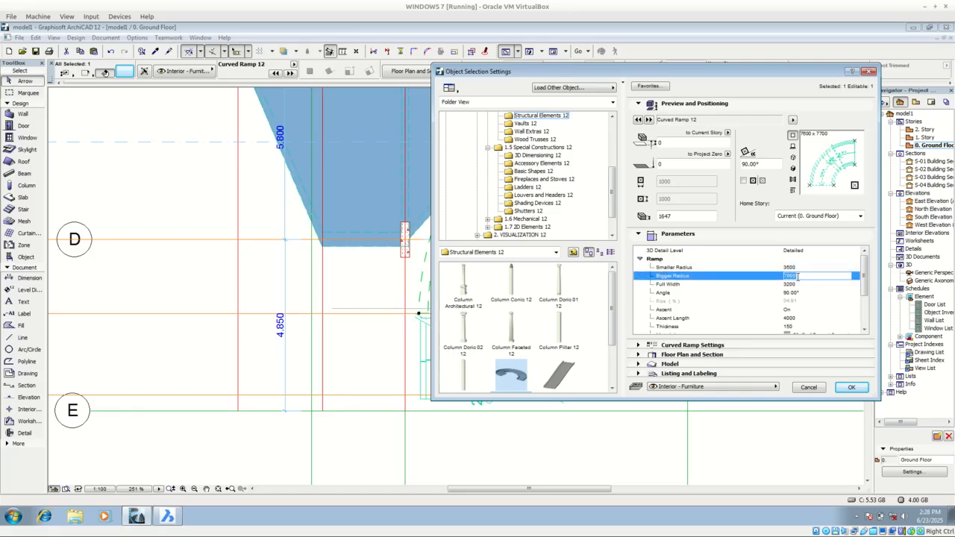
Switch to BricsCAD and examine the outer arcs and radius dimensions of the curved ramp in the structural plan
click(167, 515)
scroll(417, 272, down, 8)
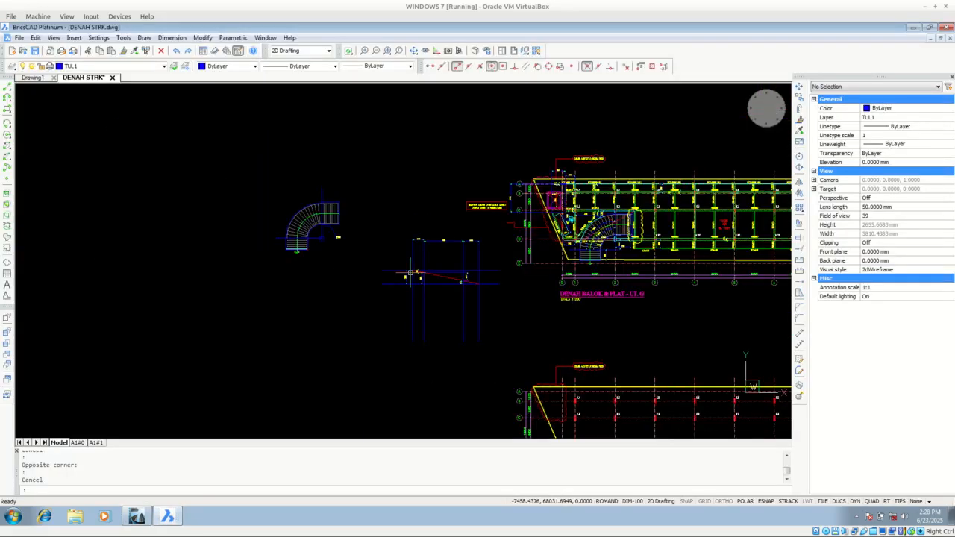
scroll(550, 248, up, 4)
scroll(455, 184, up, 2)
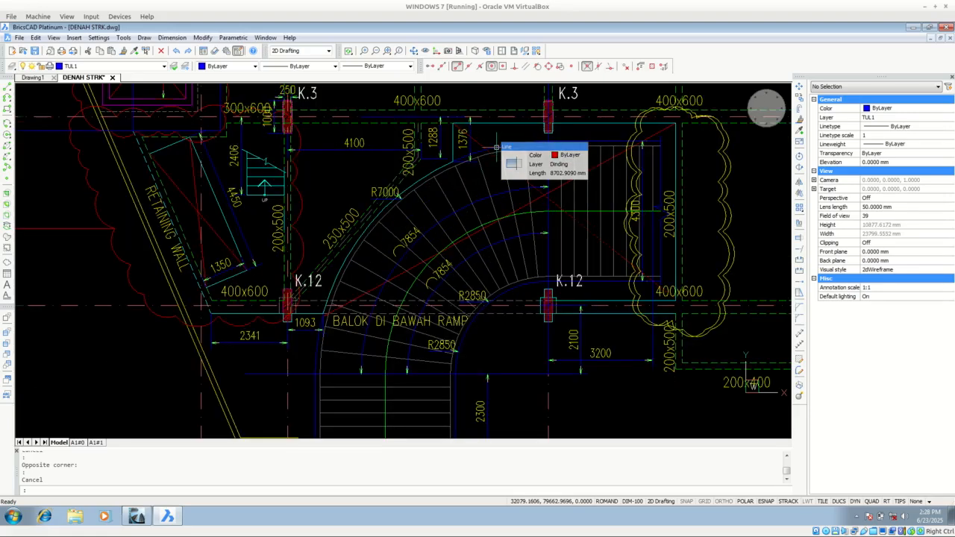
scroll(404, 199, up, 8)
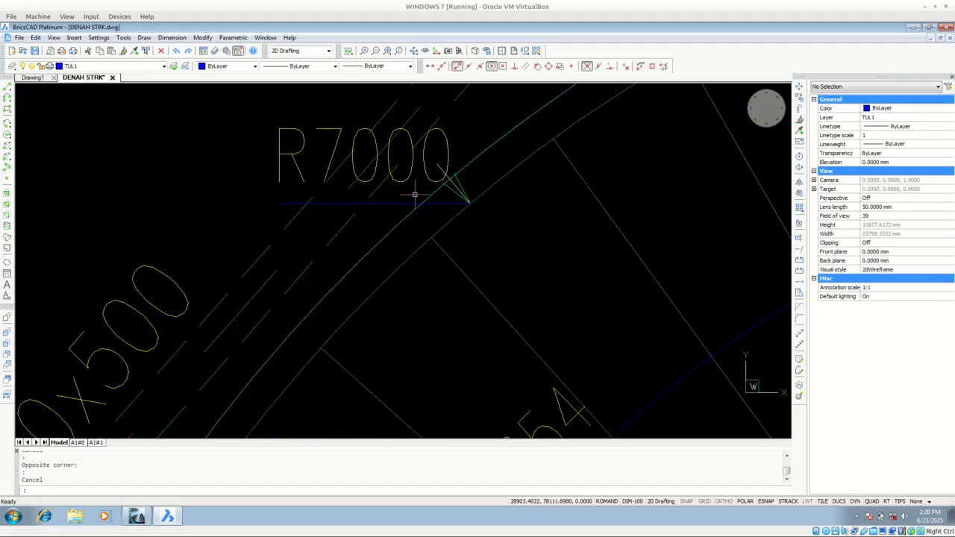
scroll(431, 184, down, 6)
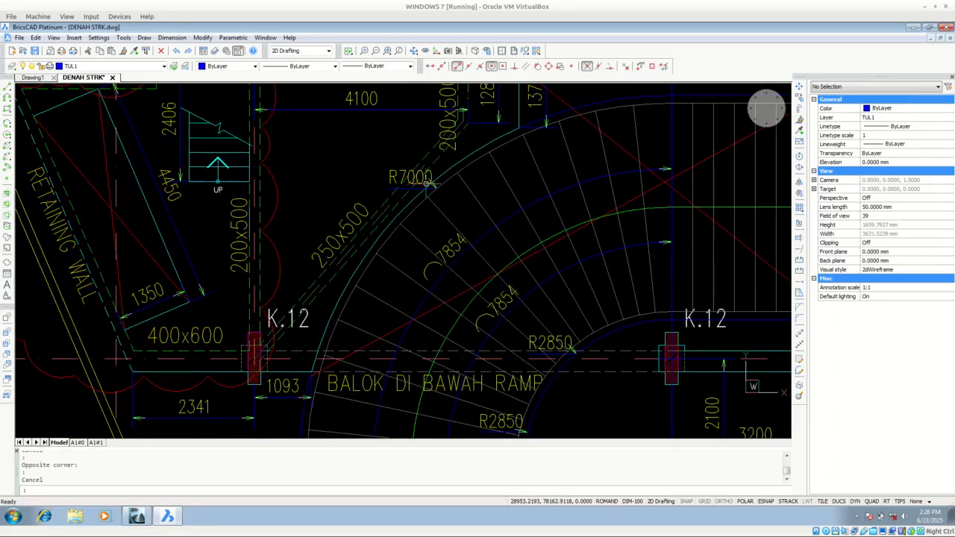
scroll(429, 184, down, 3)
scroll(429, 184, up, 11)
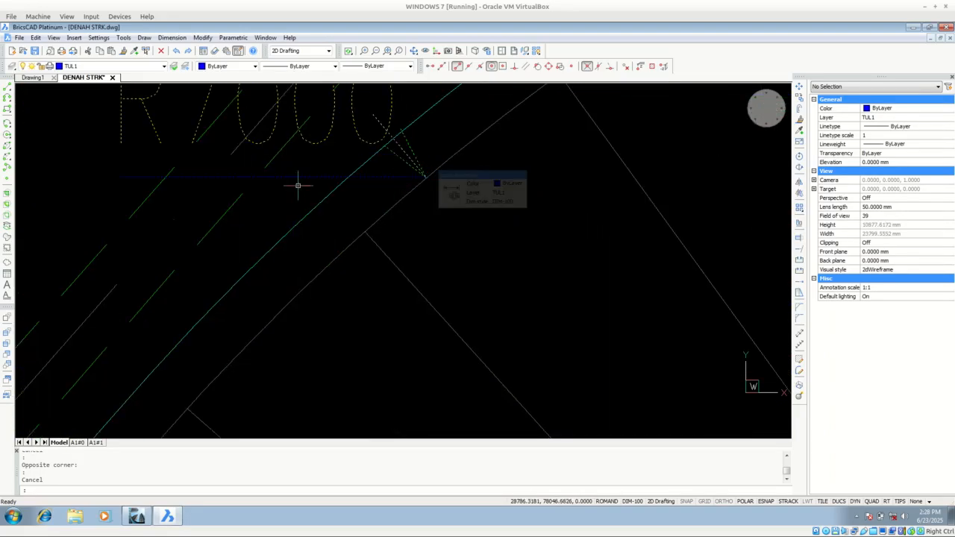
scroll(297, 185, down, 5)
mouse_move(351, 160)
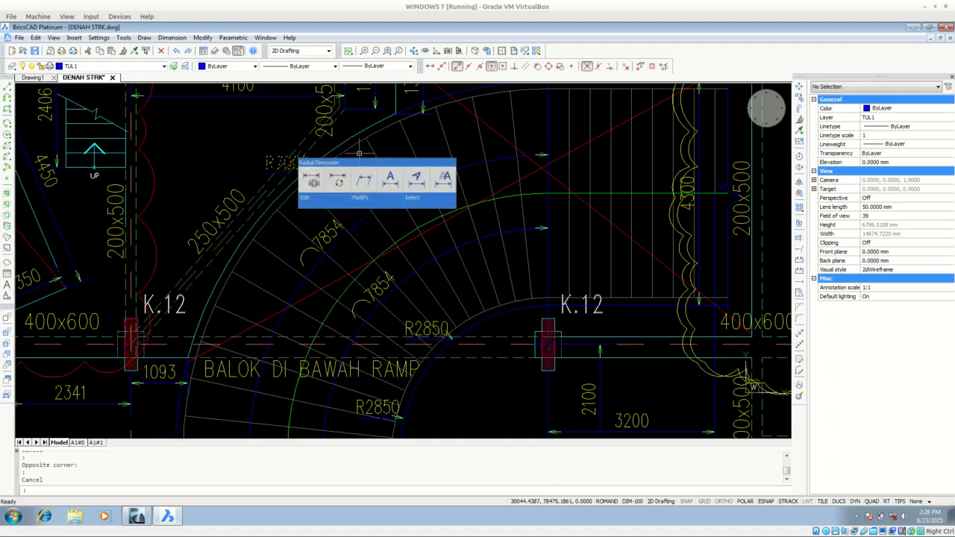
scroll(359, 153, down, 3)
scroll(474, 118, up, 8)
mouse_move(486, 100)
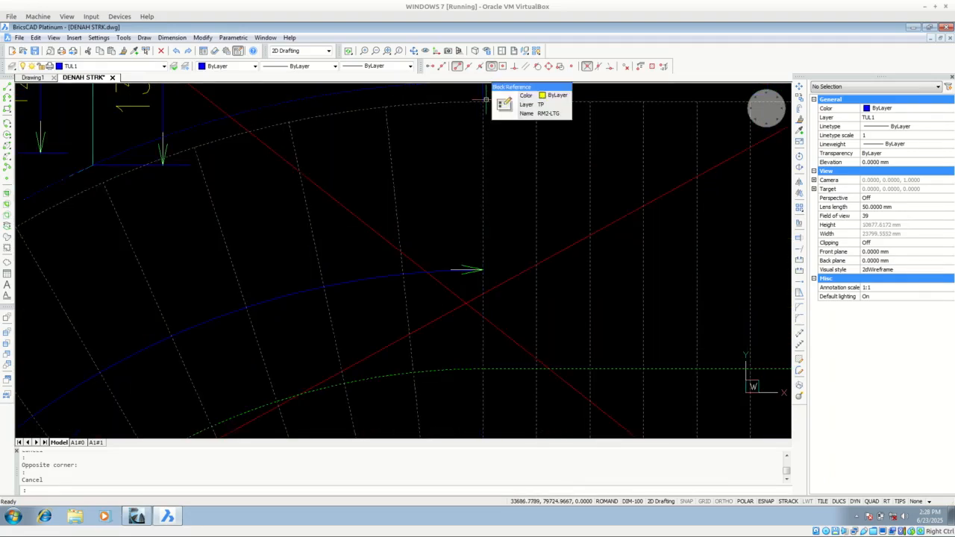
scroll(486, 99, down, 3)
scroll(453, 100, up, 6)
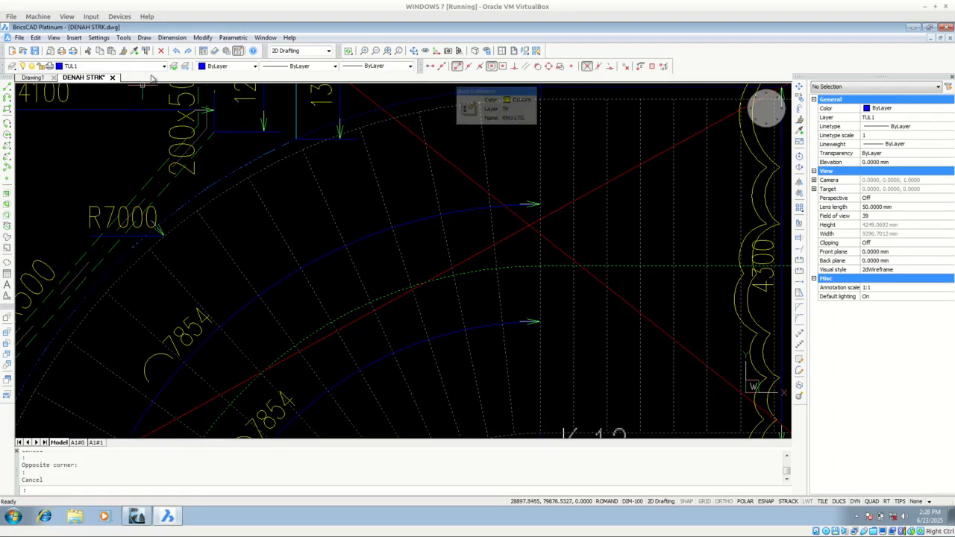
Add a radius dimension to the curved ramp's outer blue arc, placed near column K.3
click(179, 38)
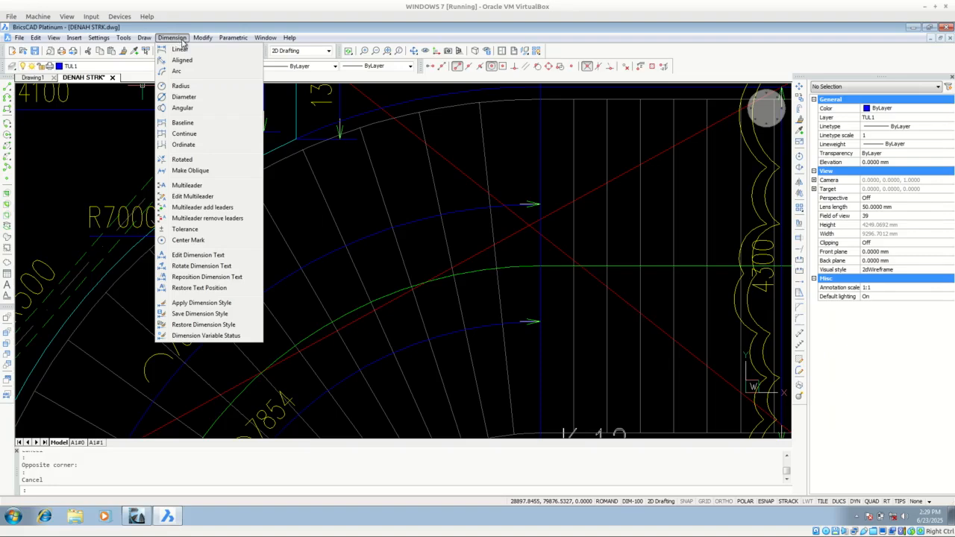
click(181, 87)
click(398, 103)
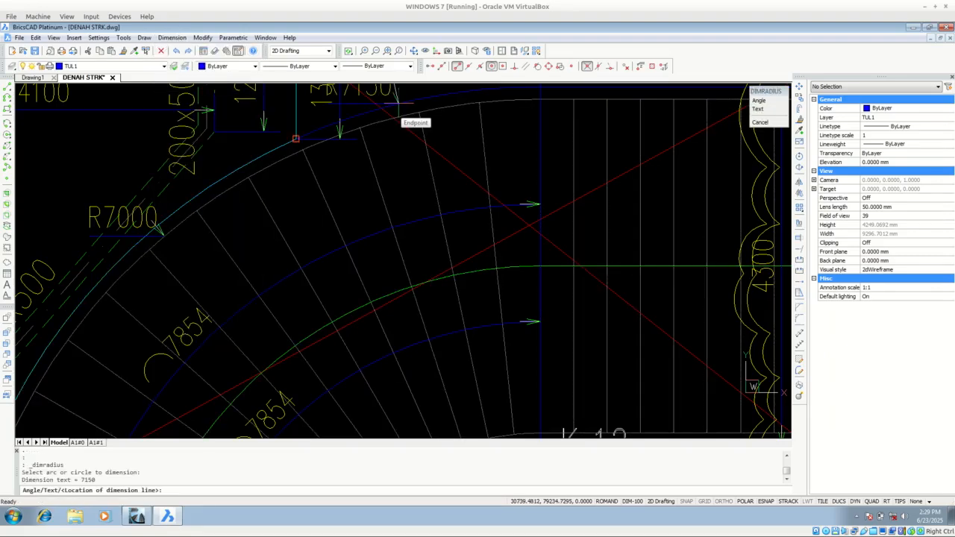
middle_drag(443, 151, 393, 304)
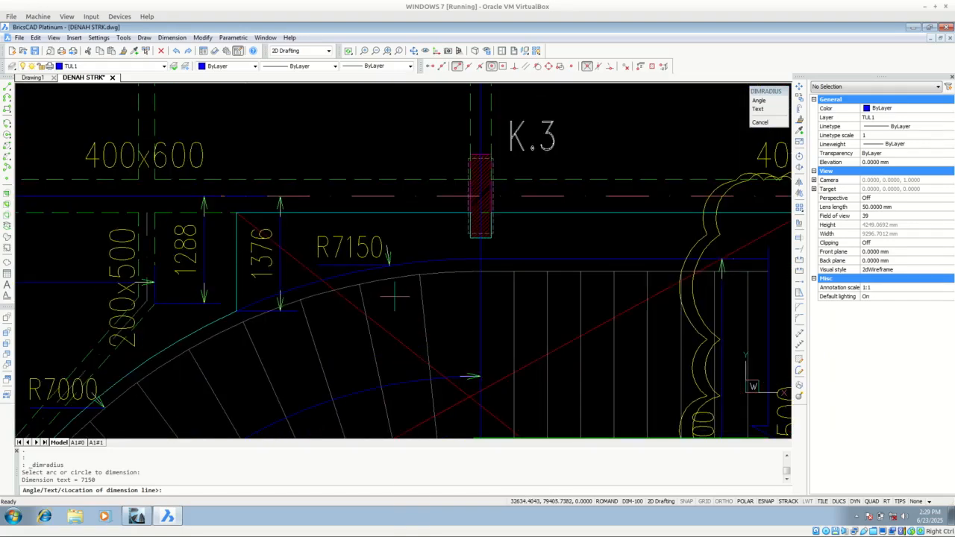
click(394, 299)
Return to ArchiCAD and set the curved ramp's bigger radius to 7150 mm
click(137, 517)
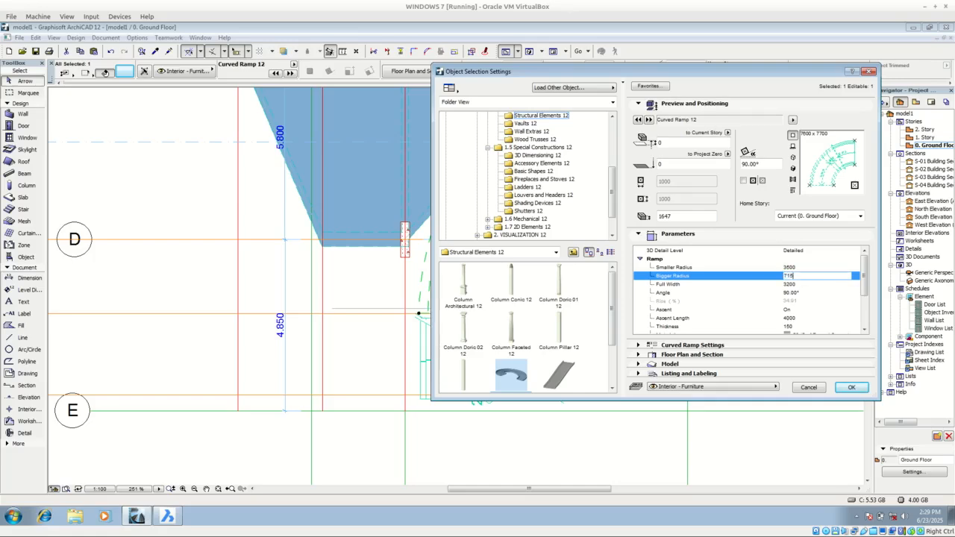
key(Return)
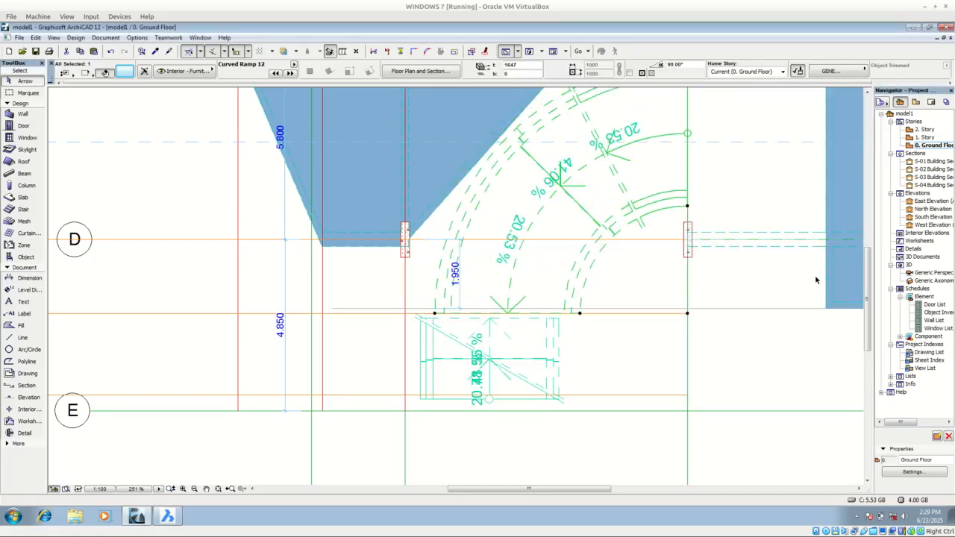
middle_drag(755, 233, 694, 380)
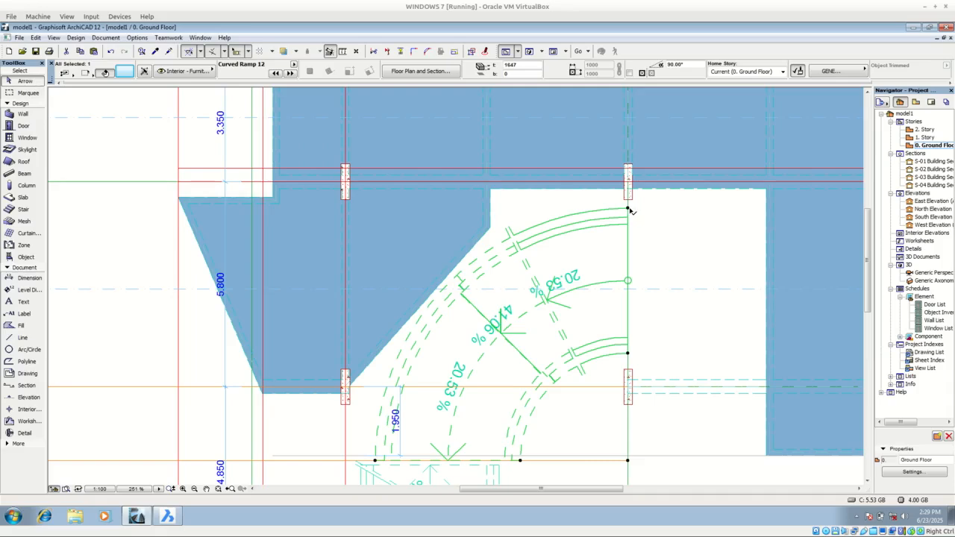
scroll(597, 207, down, 1)
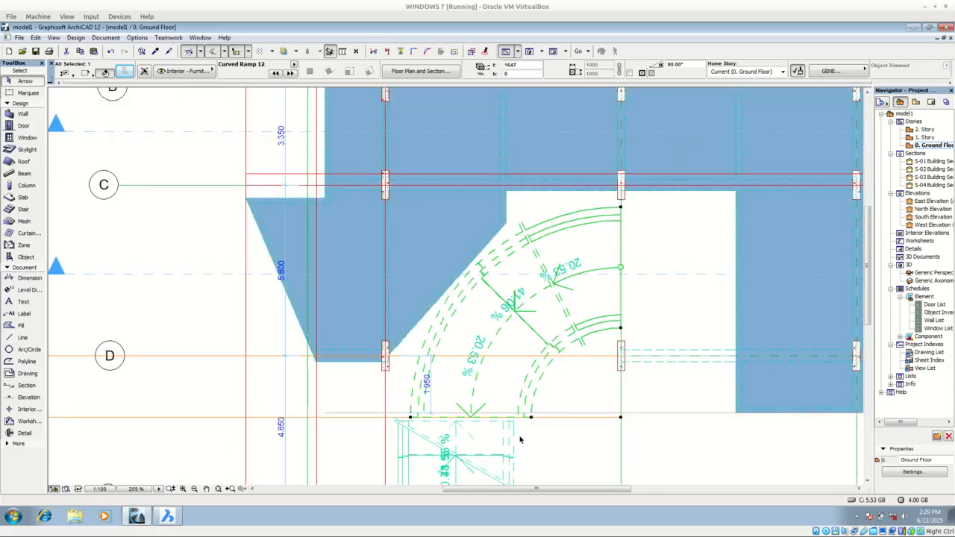
middle_drag(479, 440, 463, 261)
scroll(482, 271, up, 3)
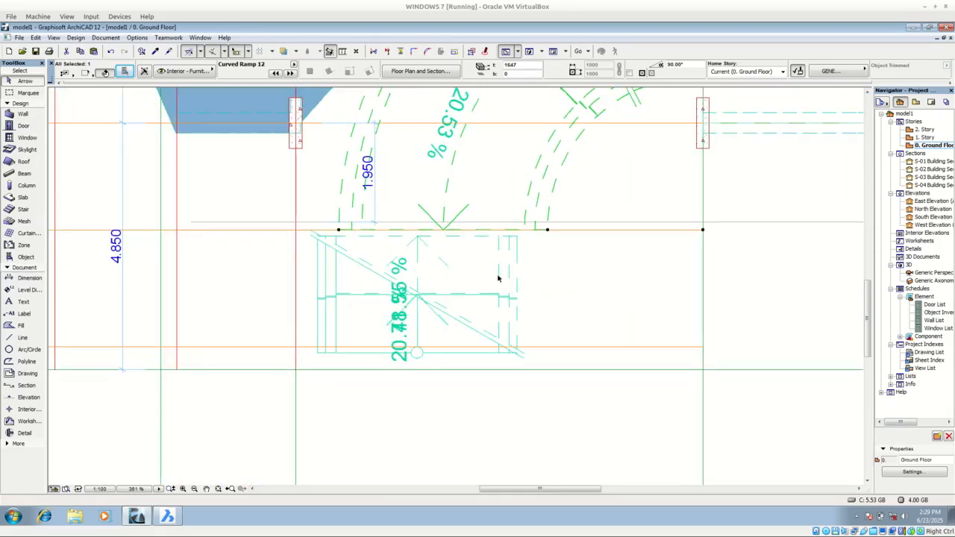
key(Escape)
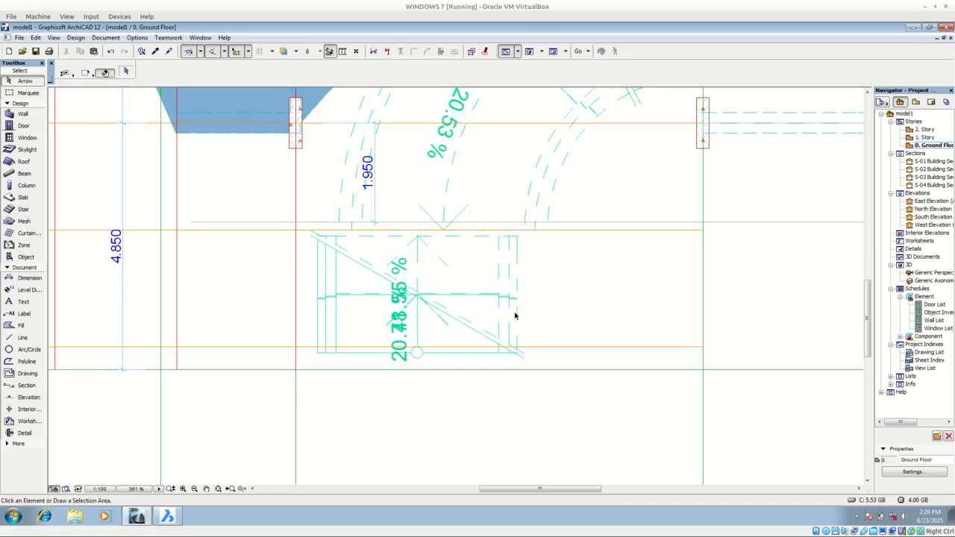
click(520, 356)
click(124, 72)
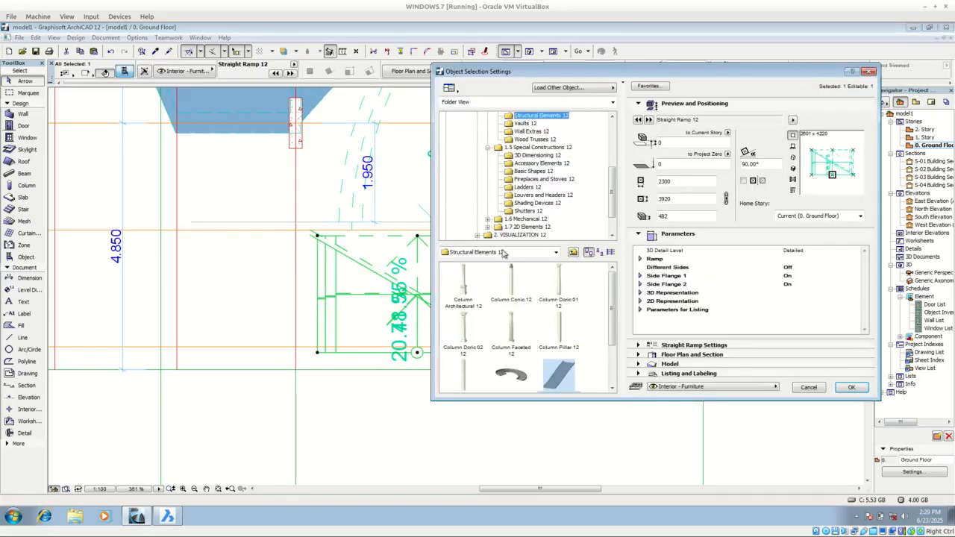
click(639, 259)
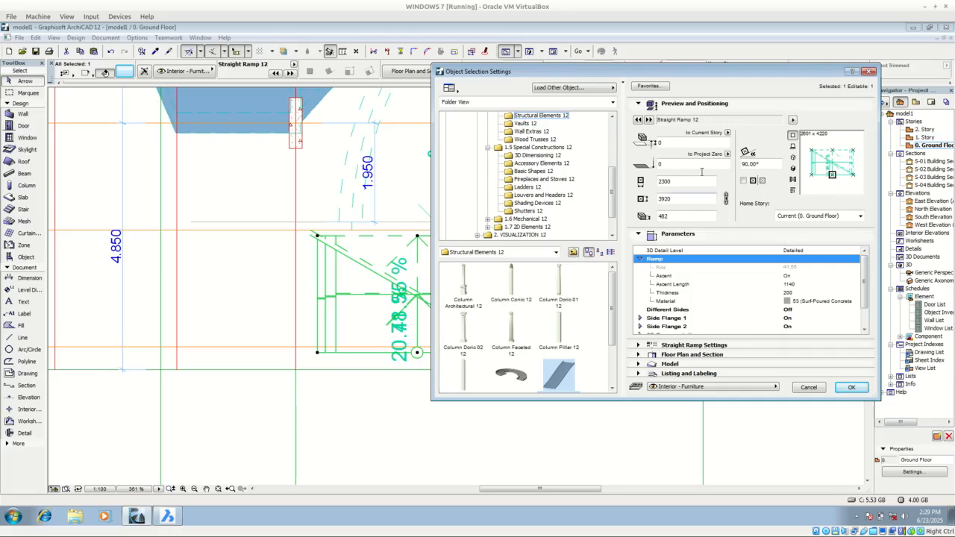
drag(742, 74, 777, 203)
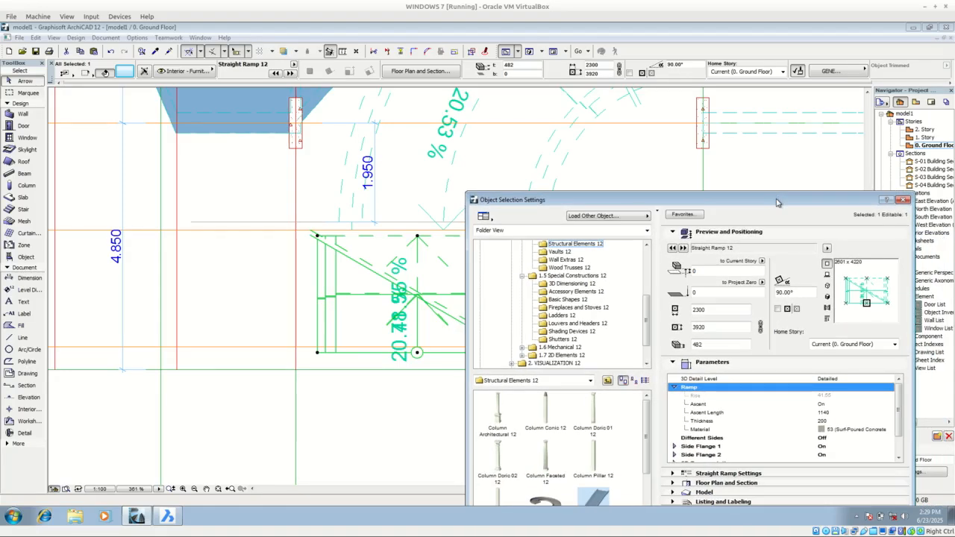
double_click(712, 327)
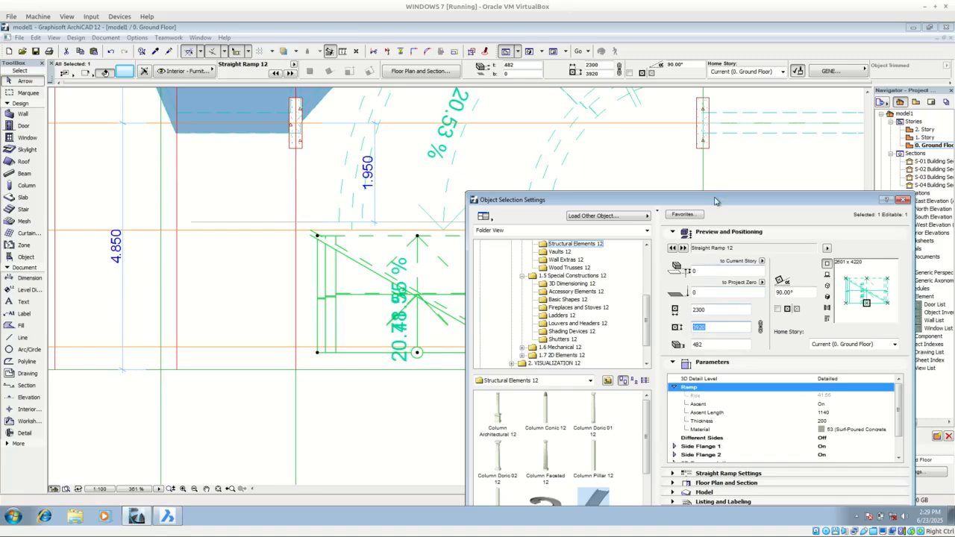
drag(715, 200, 748, 278)
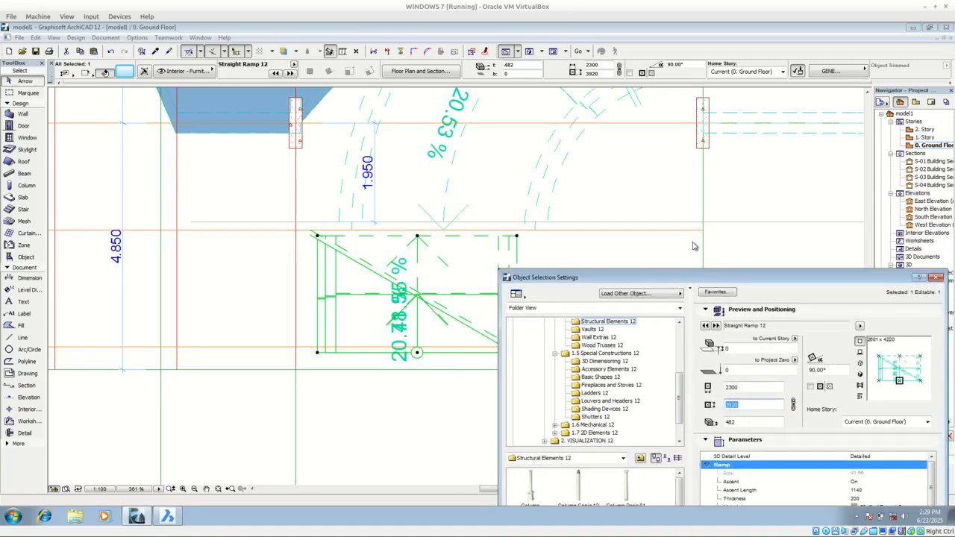
key(Escape)
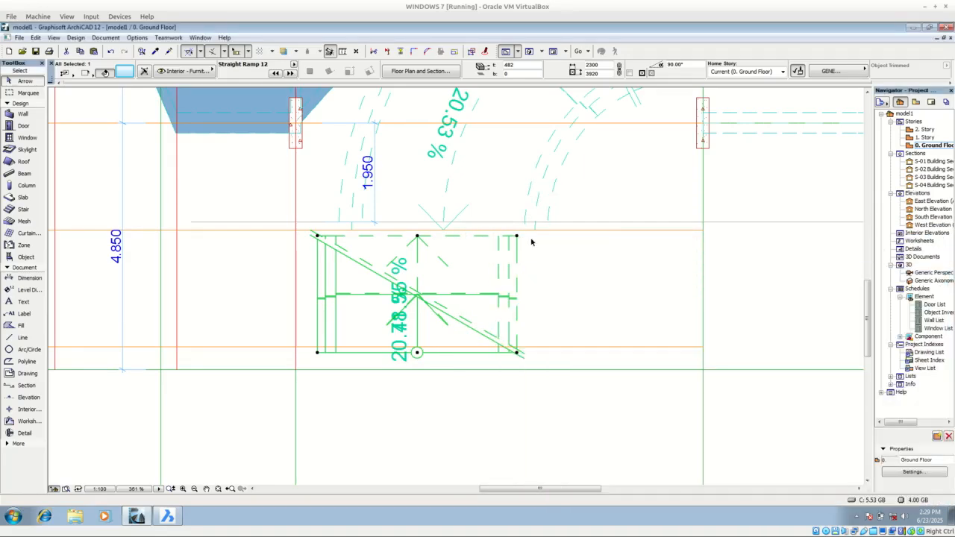
key(Escape)
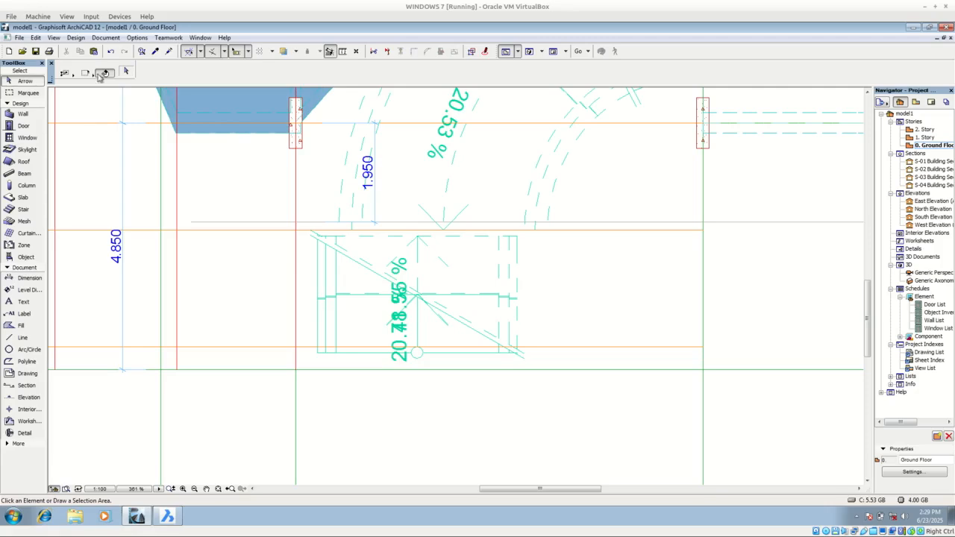
Dimension the curved ramp's full width along its straight end on grid line 2, placing the dimension beside that end
click(30, 279)
scroll(371, 245, up, 3)
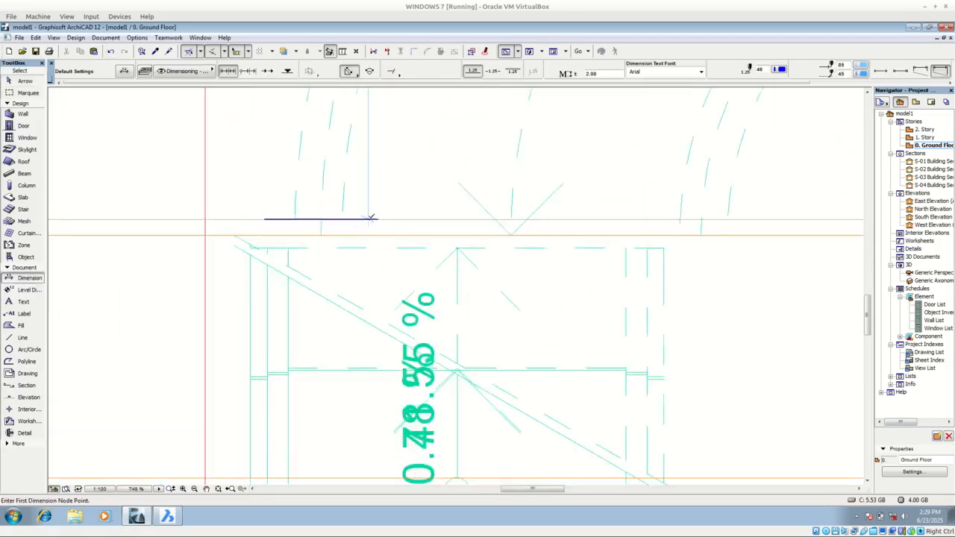
middle_drag(371, 244, 287, 390)
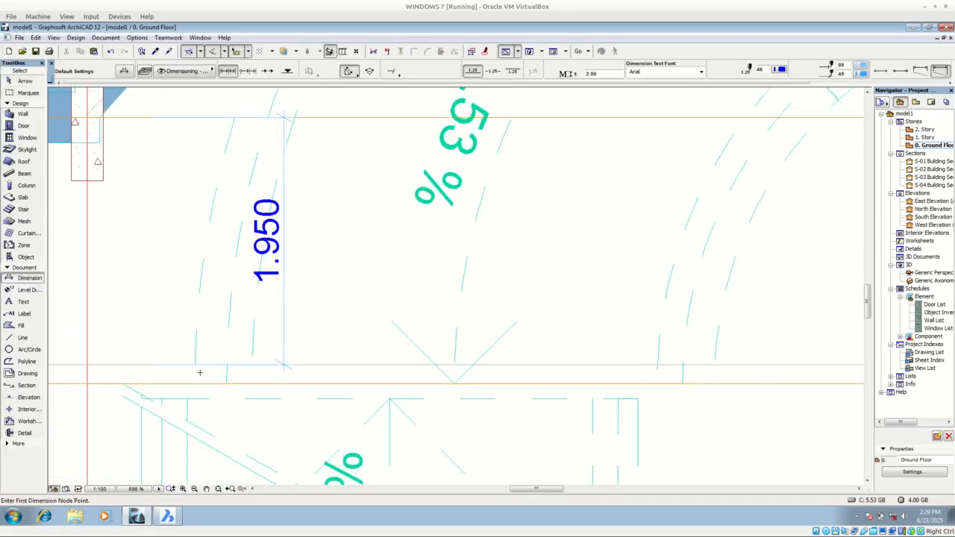
scroll(199, 372, down, 3)
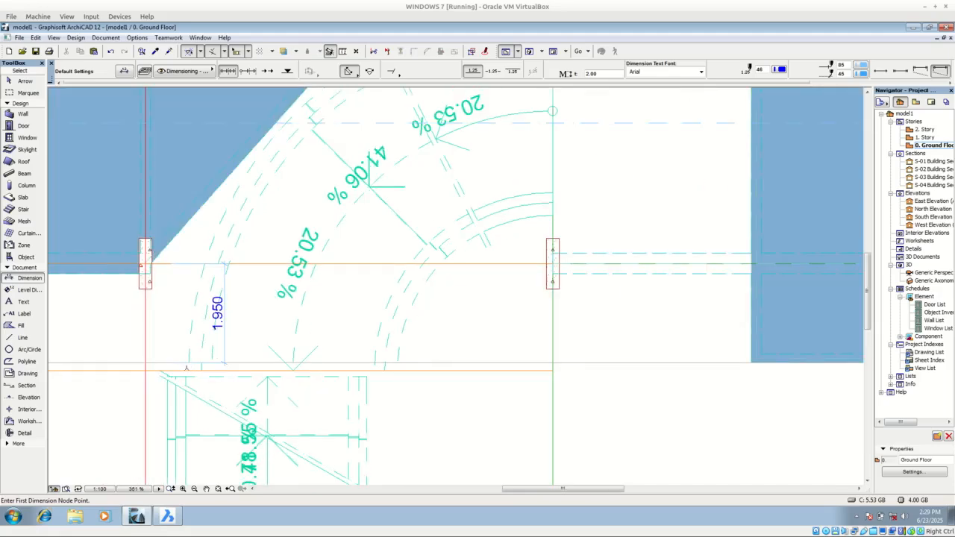
middle_drag(547, 267, 481, 425)
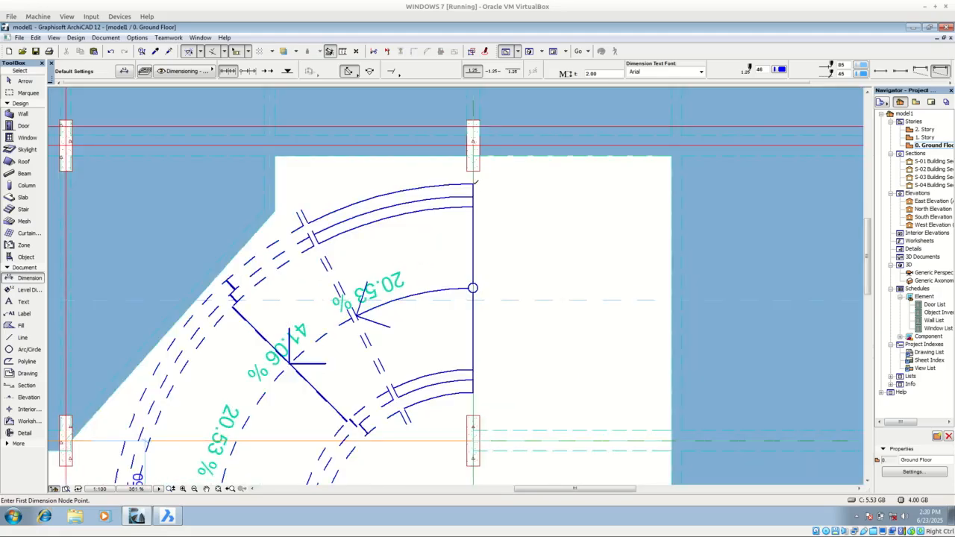
click(473, 183)
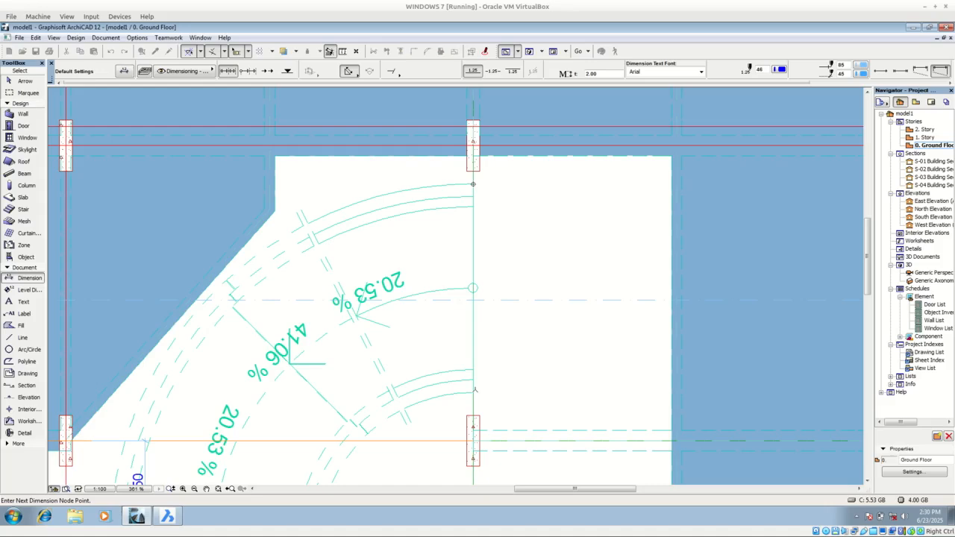
click(474, 391)
right_click(502, 345)
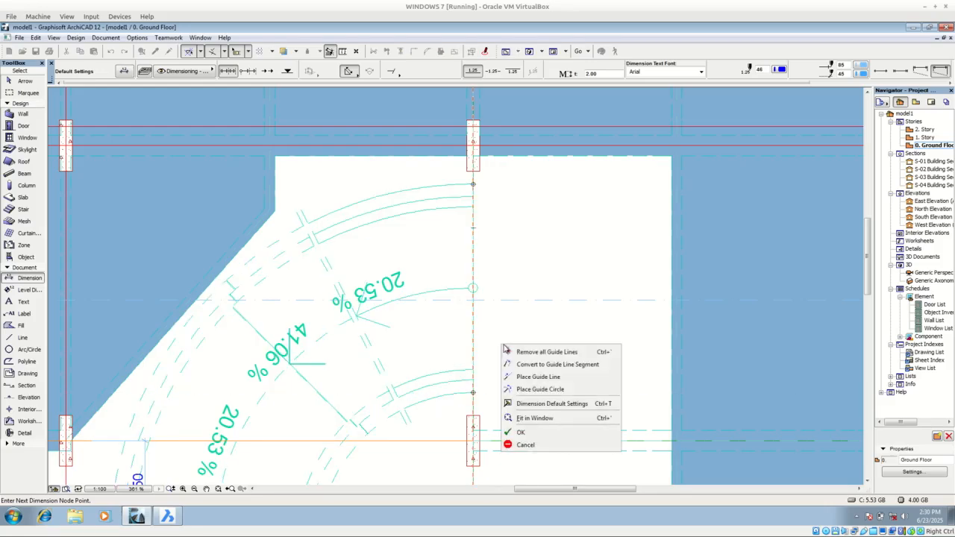
click(525, 432)
click(523, 351)
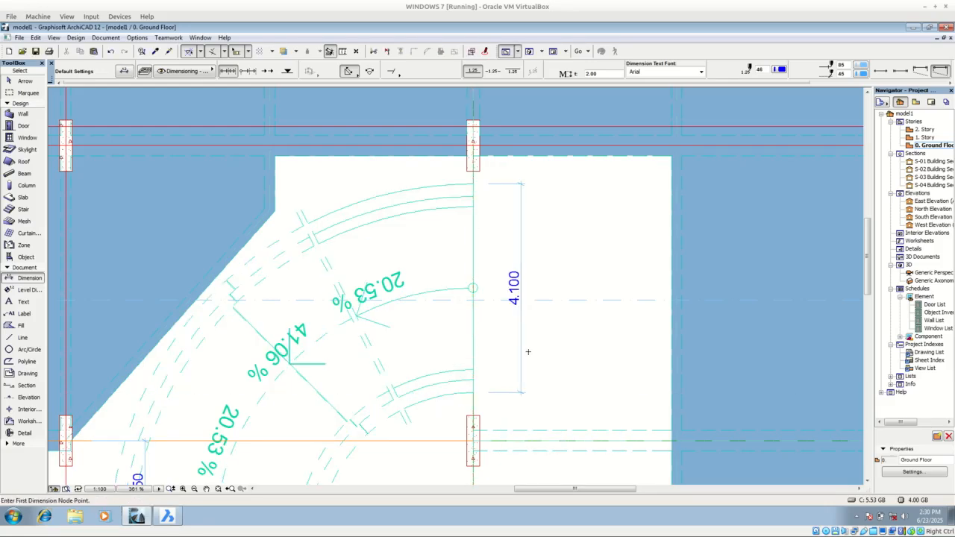
scroll(554, 264, down, 3)
key(Escape)
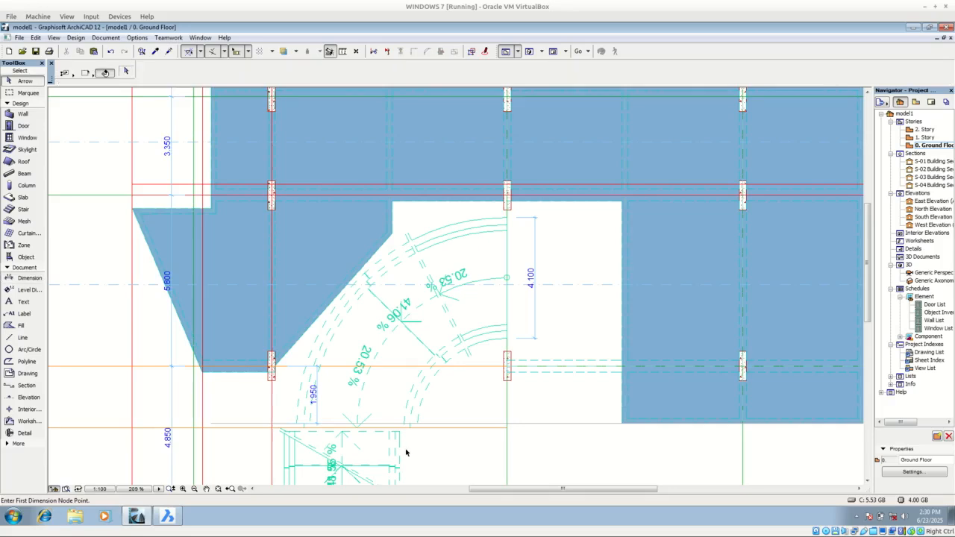
Select the straight ramp below the curved ramp and set its width to 4100 mm
middle_drag(405, 452, 449, 306)
click(444, 352)
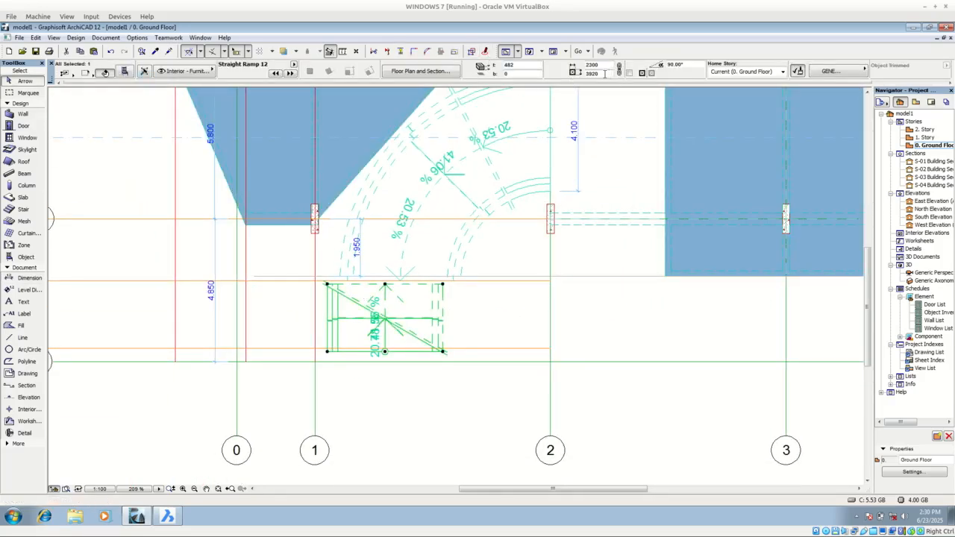
text(4100)
key(Return)
Move the straight ramp by its upper-right corner to the curved ramp's inner end corner on the orange guide line, and check the joint in 3D
scroll(448, 322, up, 5)
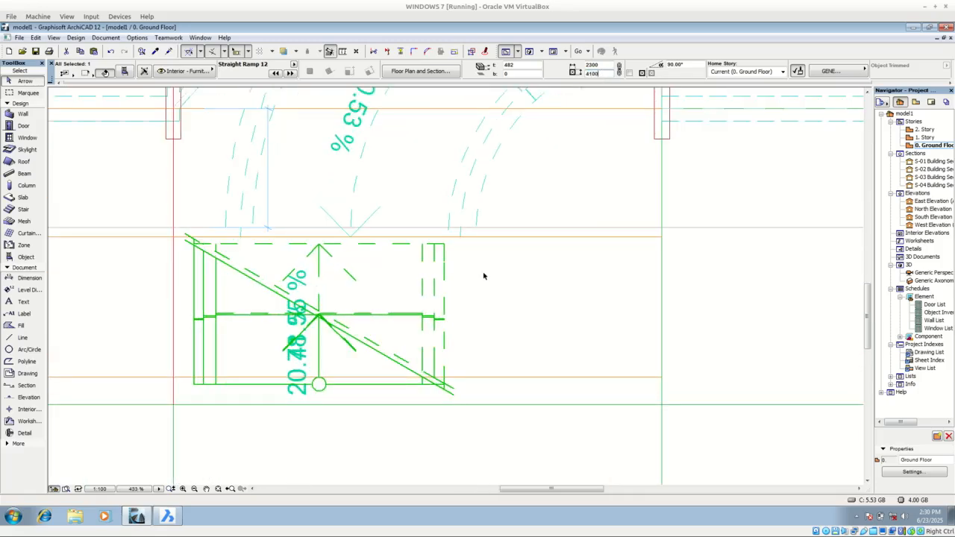
right_click(485, 274)
mouse_move(572, 358)
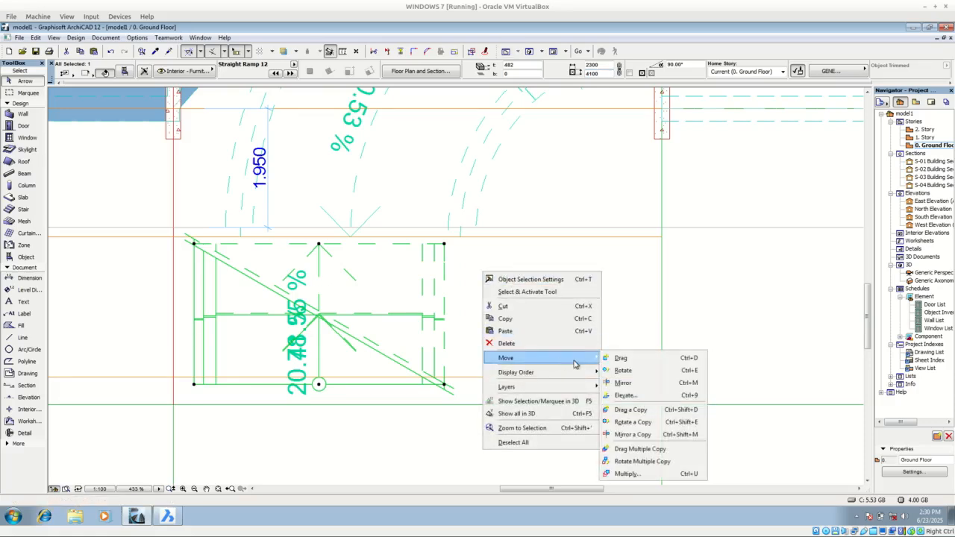
click(619, 359)
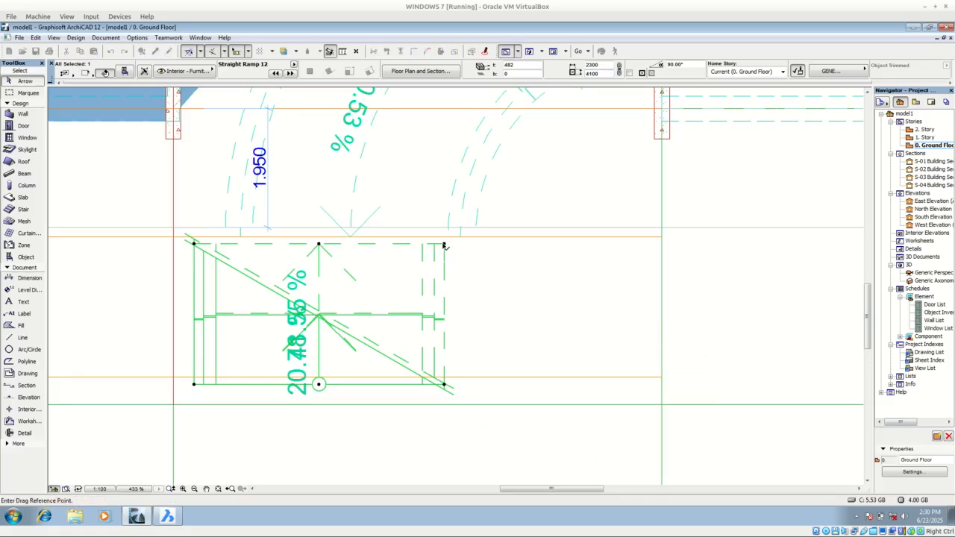
click(444, 244)
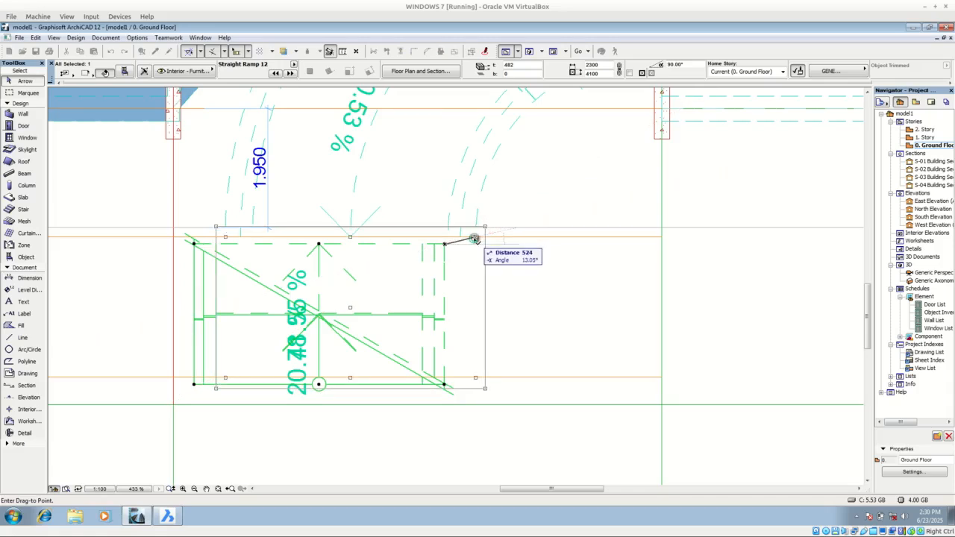
click(474, 238)
click(501, 314)
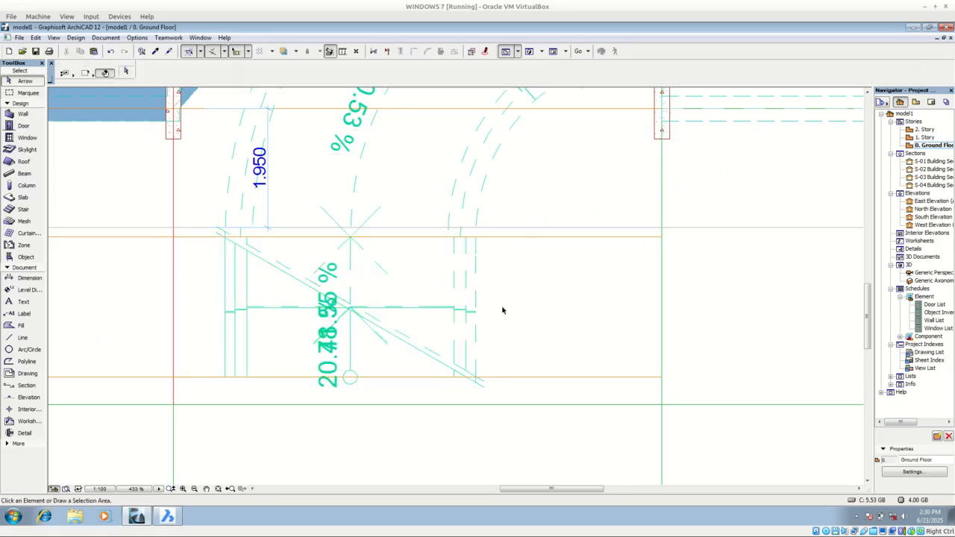
scroll(495, 308, down, 2)
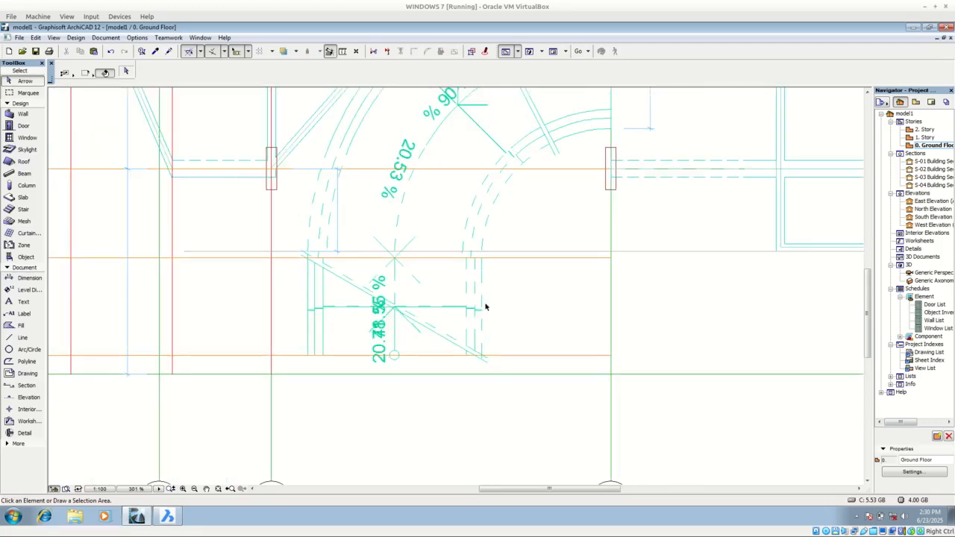
click(527, 52)
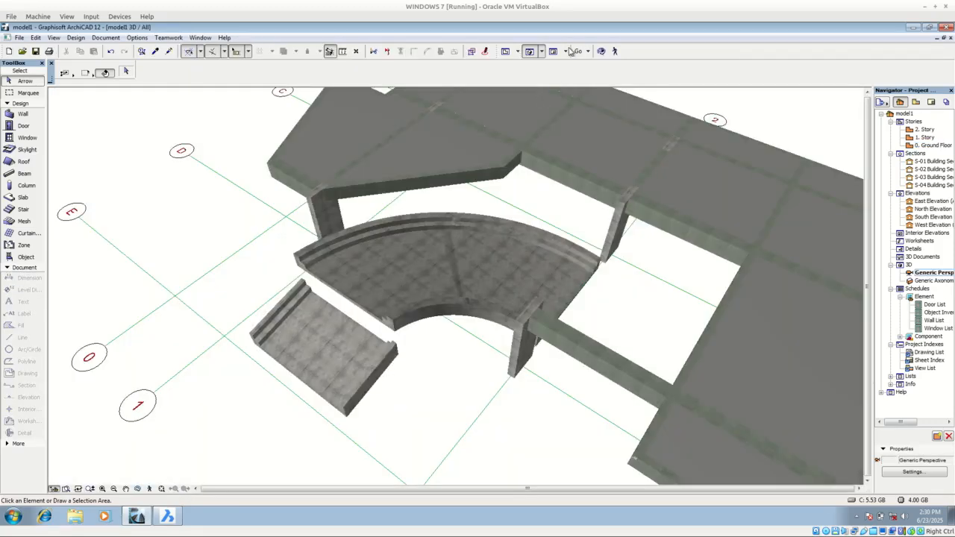
click(505, 51)
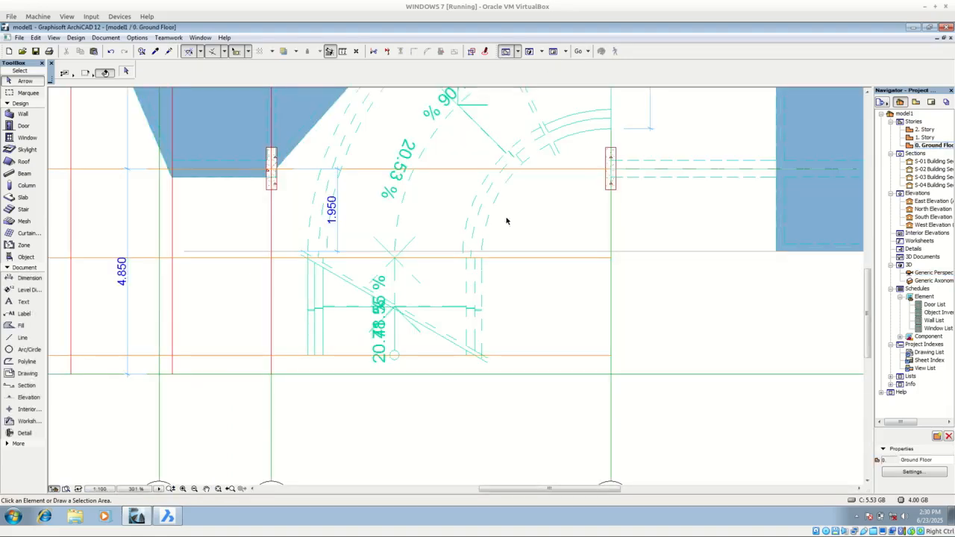
click(484, 356)
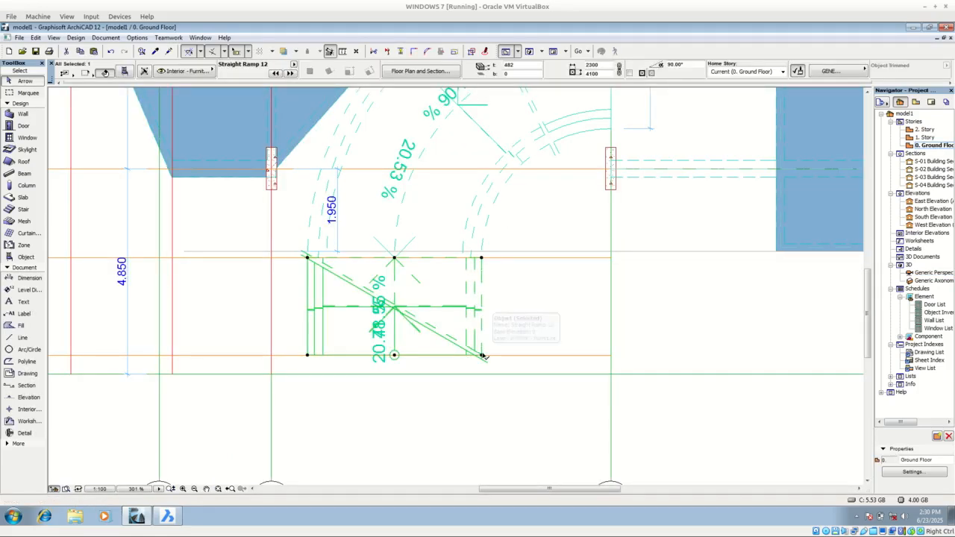
scroll(387, 295, up, 2)
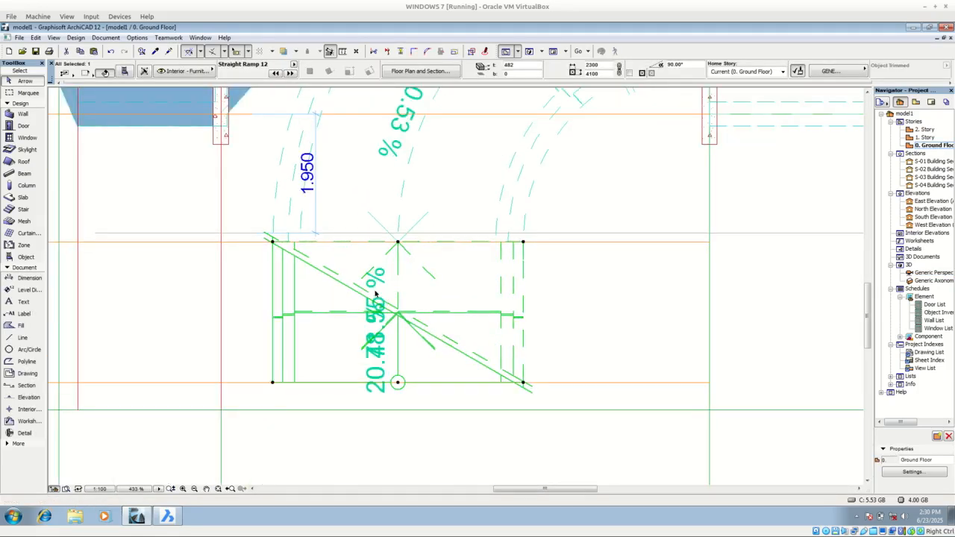
right_click(515, 314)
mouse_move(597, 398)
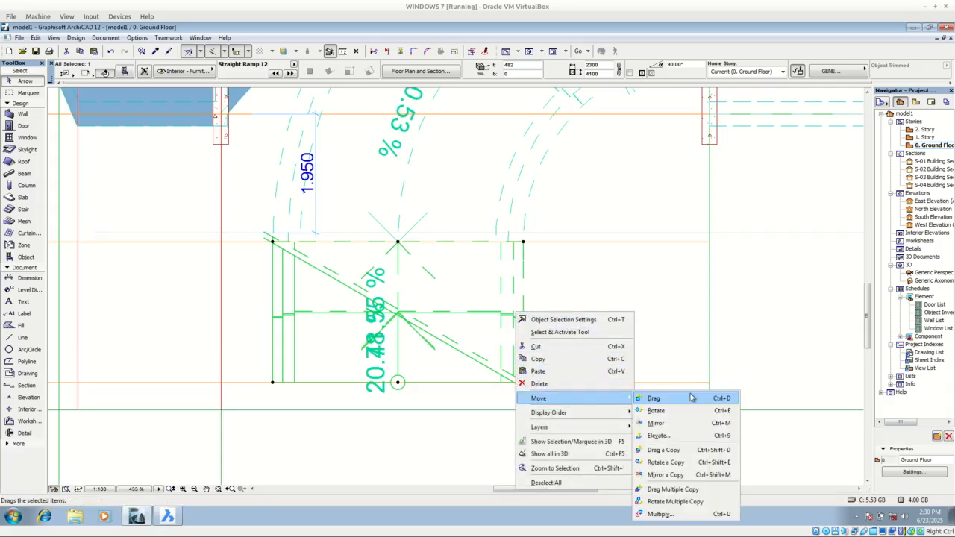
click(678, 425)
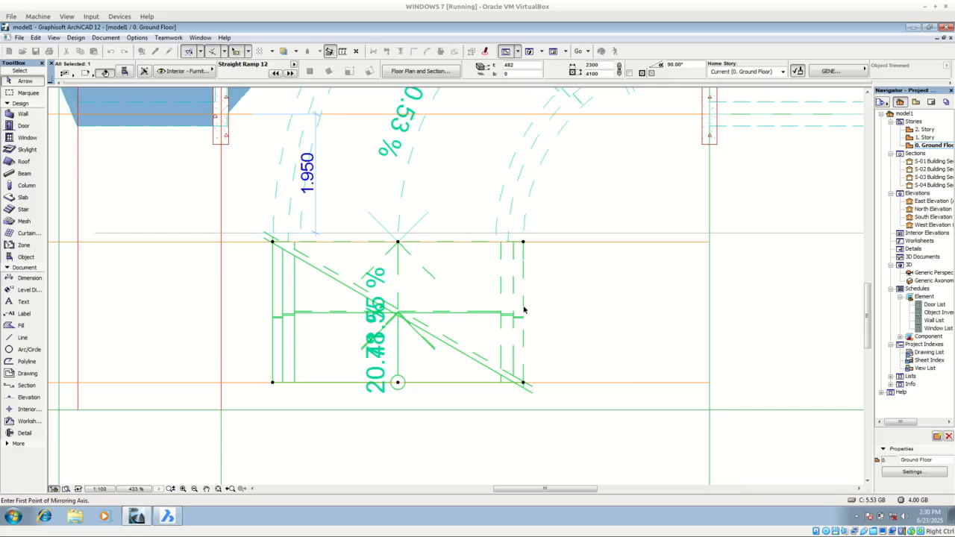
scroll(567, 308, down, 1)
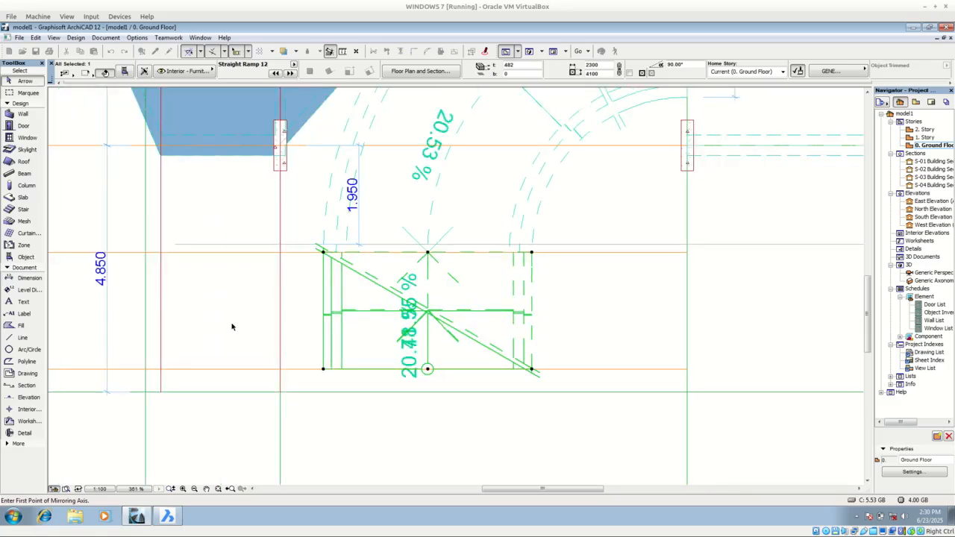
Draw a vertical line from the left end of the existing horizontal line down to the lower orange guide line
click(29, 338)
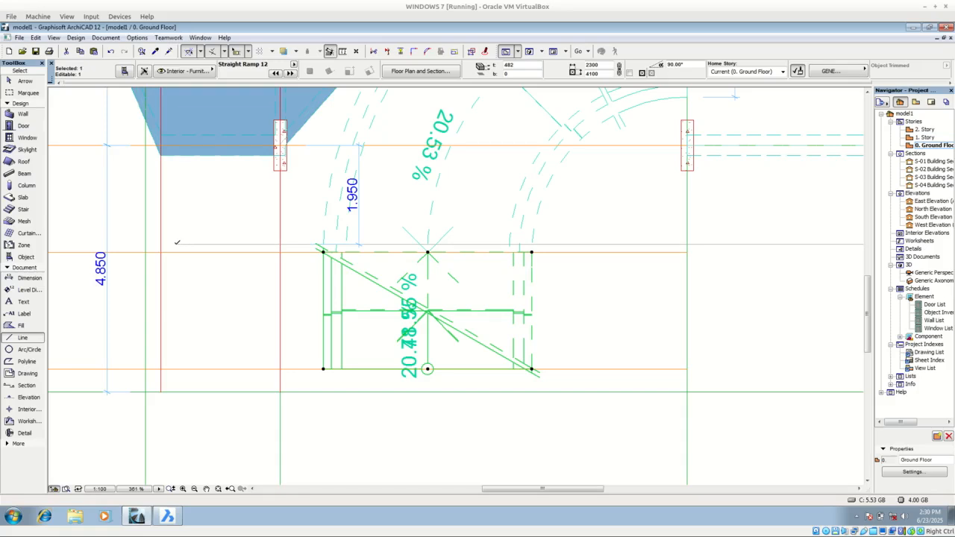
click(178, 243)
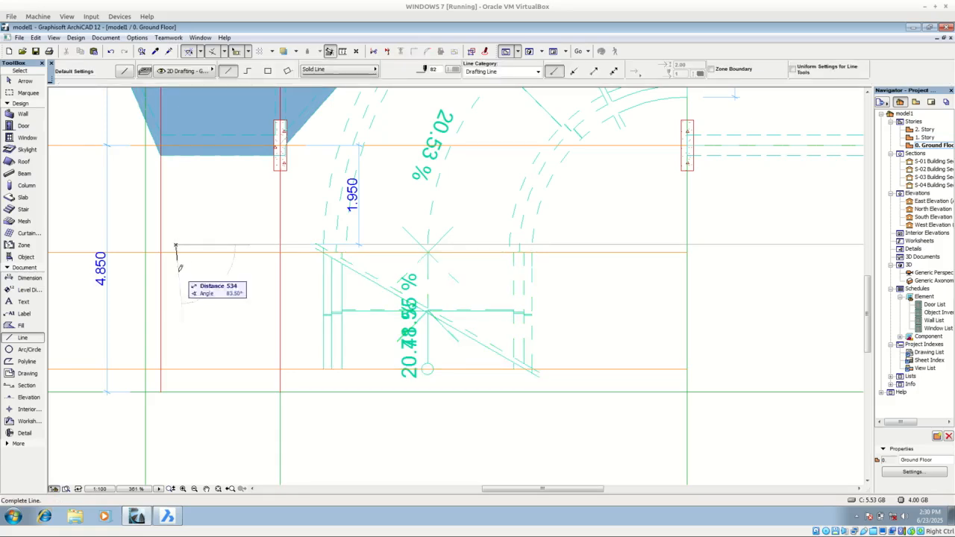
click(176, 365)
key(Escape)
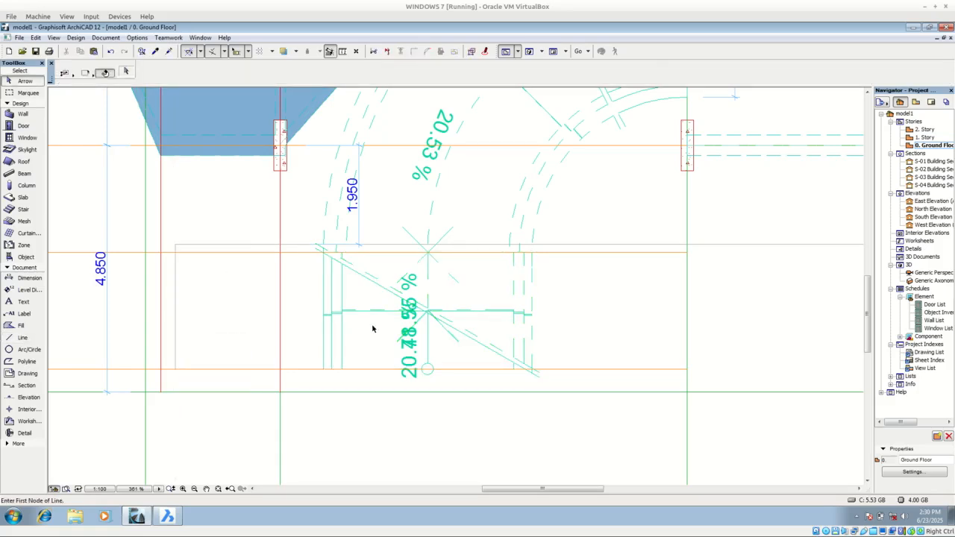
Mirror the straight ramp about a horizontal axis through the midpoint of the newly drawn vertical line, and check its slope direction in 3D
click(323, 368)
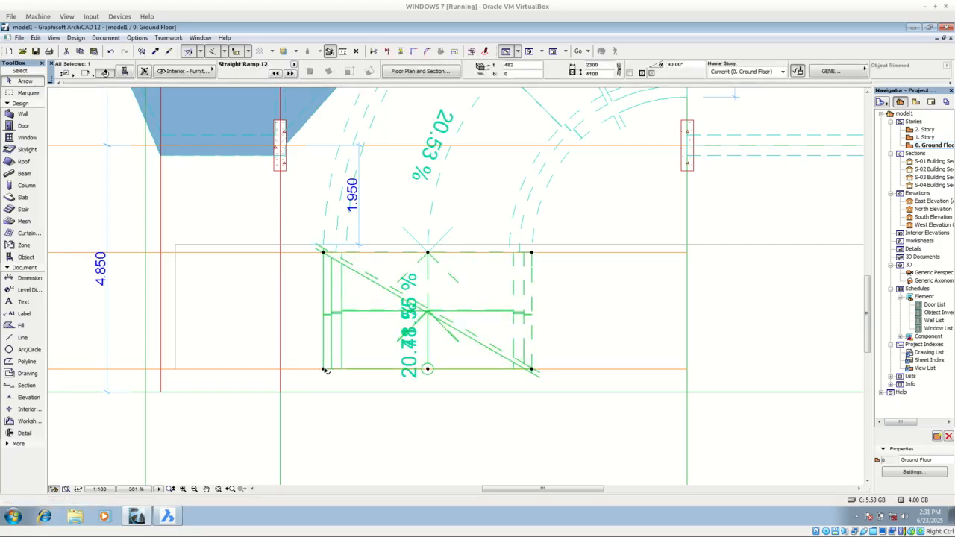
right_click(304, 303)
mouse_move(366, 387)
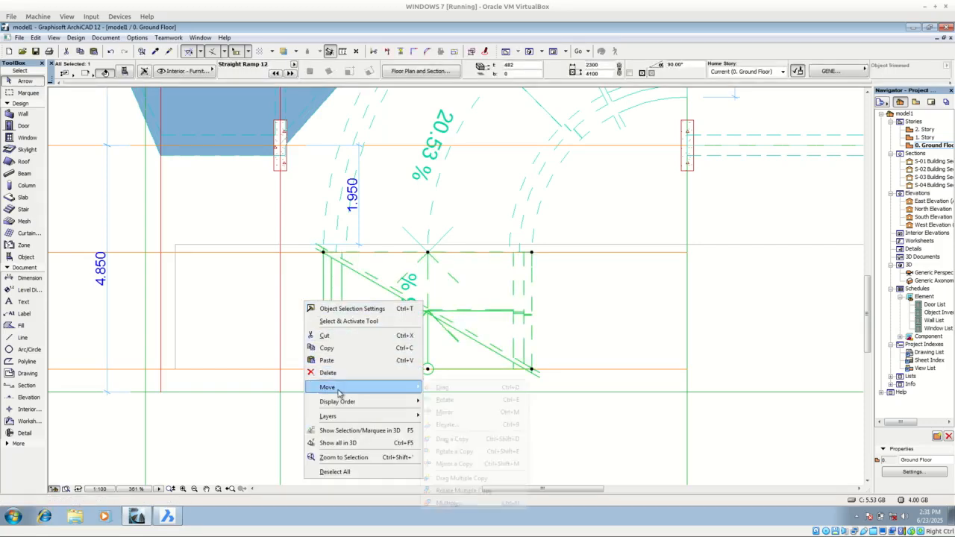
click(444, 412)
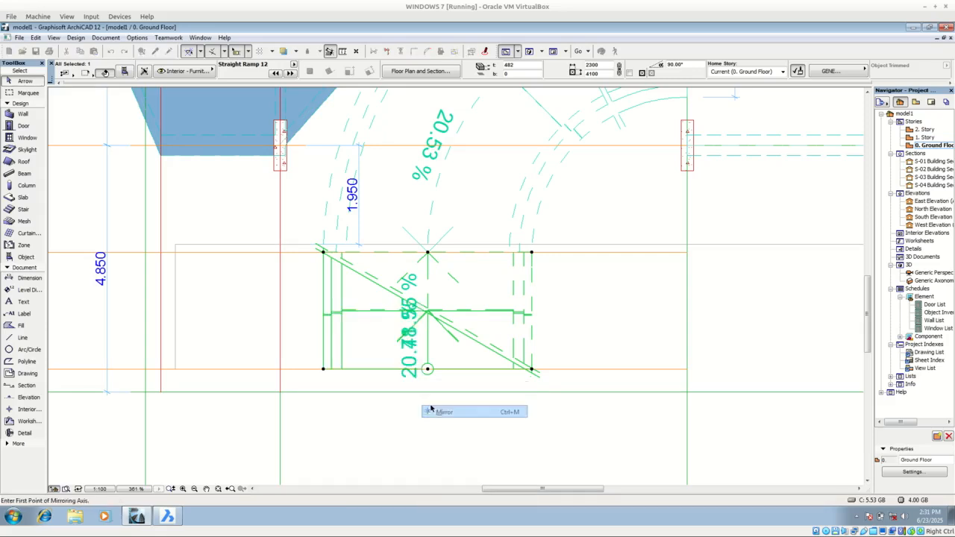
click(176, 306)
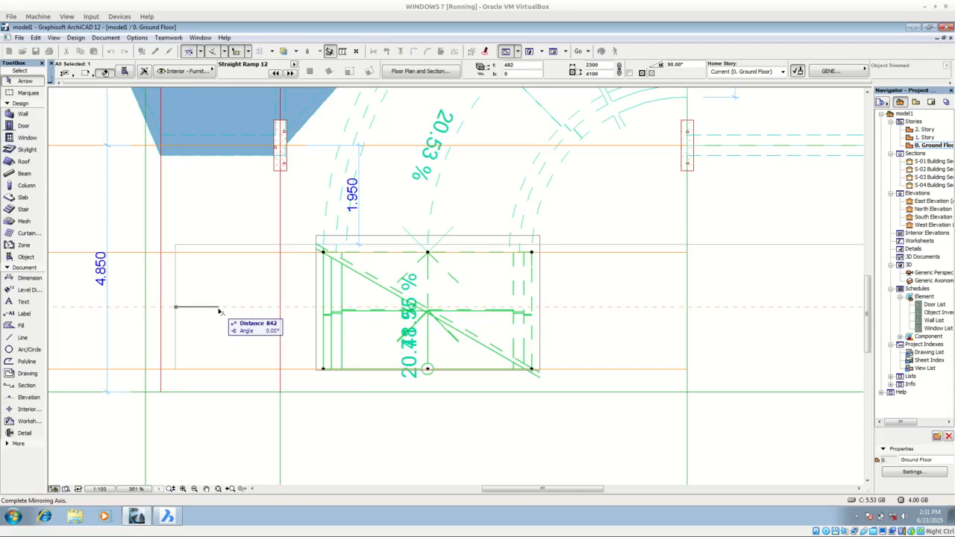
click(220, 311)
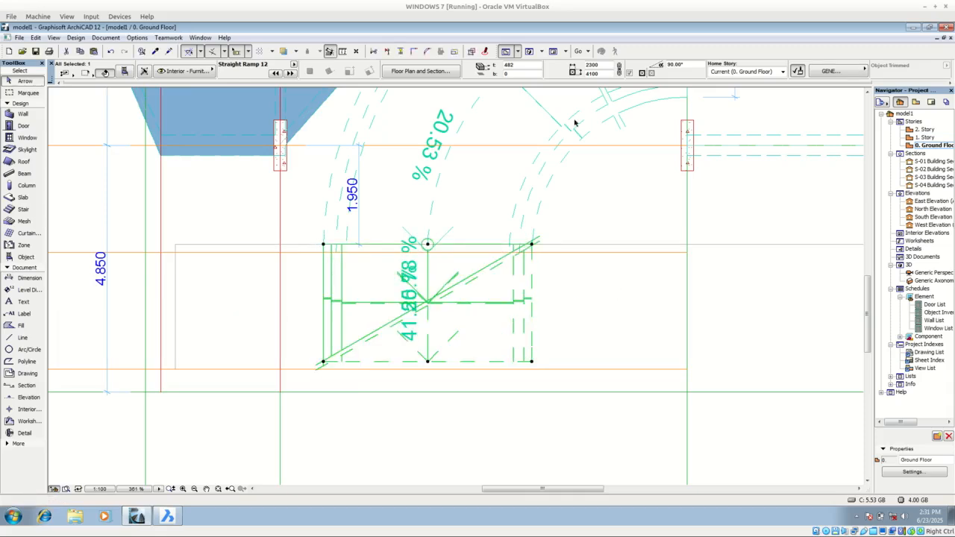
click(529, 51)
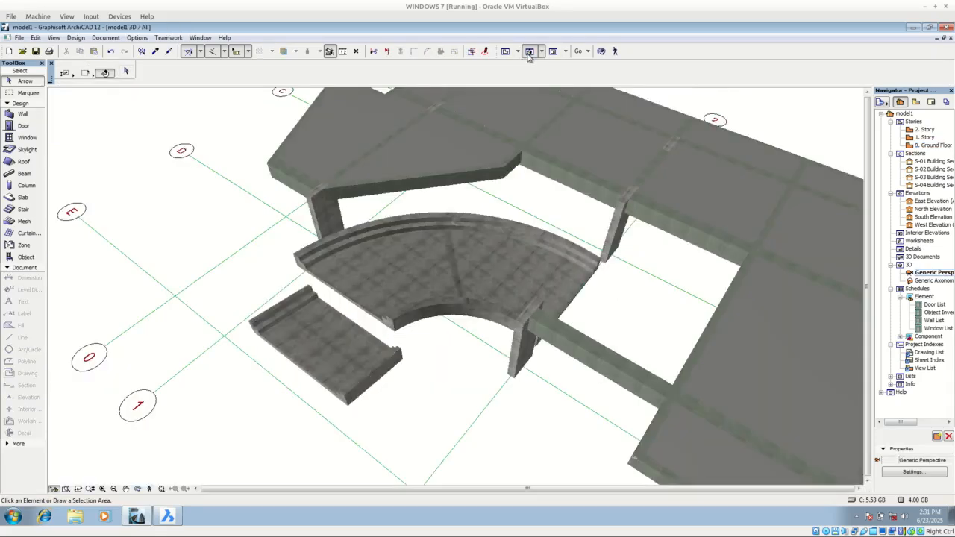
click(602, 51)
drag(446, 396, 443, 341)
key(F2)
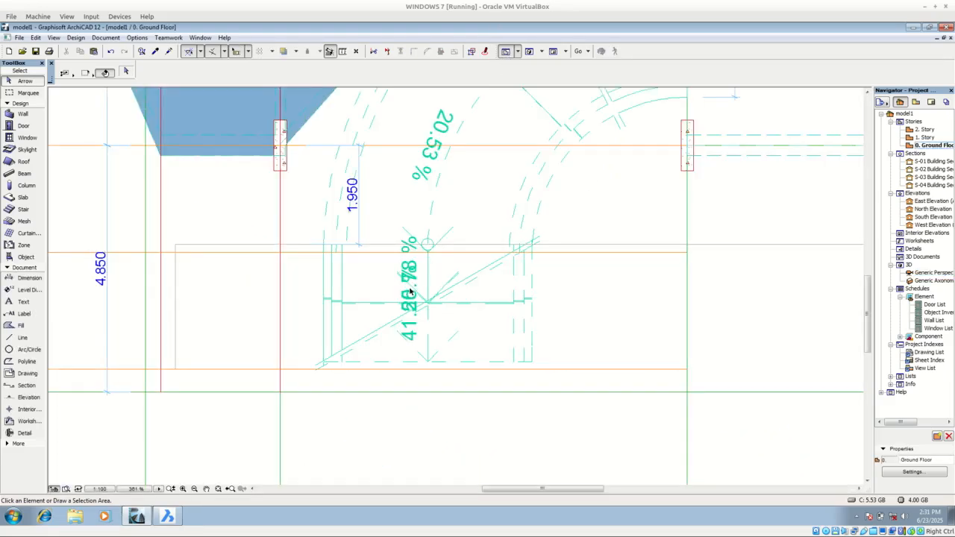
Check the elevations of the straight ramp and the slab between grid lines 0 and 1, and subtract 482 from 2800 in Calculator
click(530, 362)
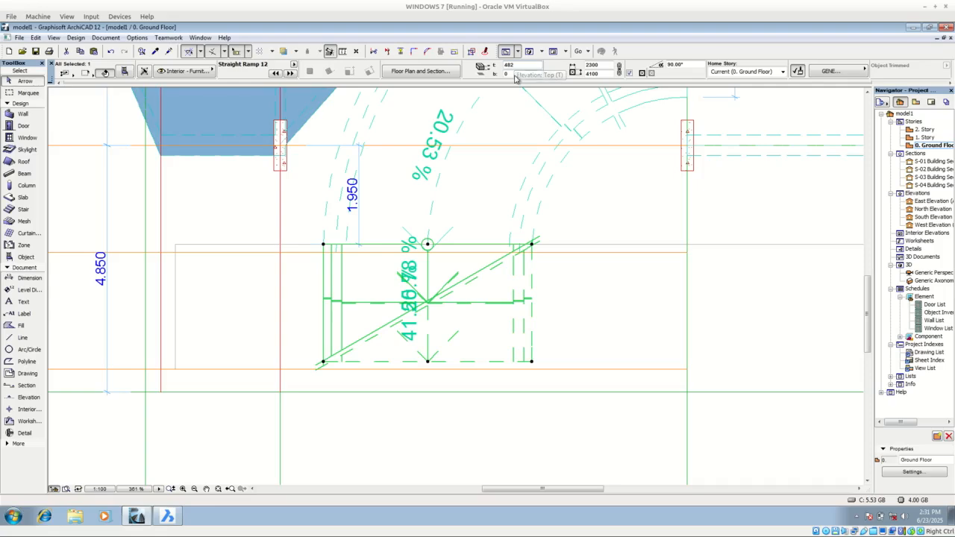
scroll(386, 205, down, 3)
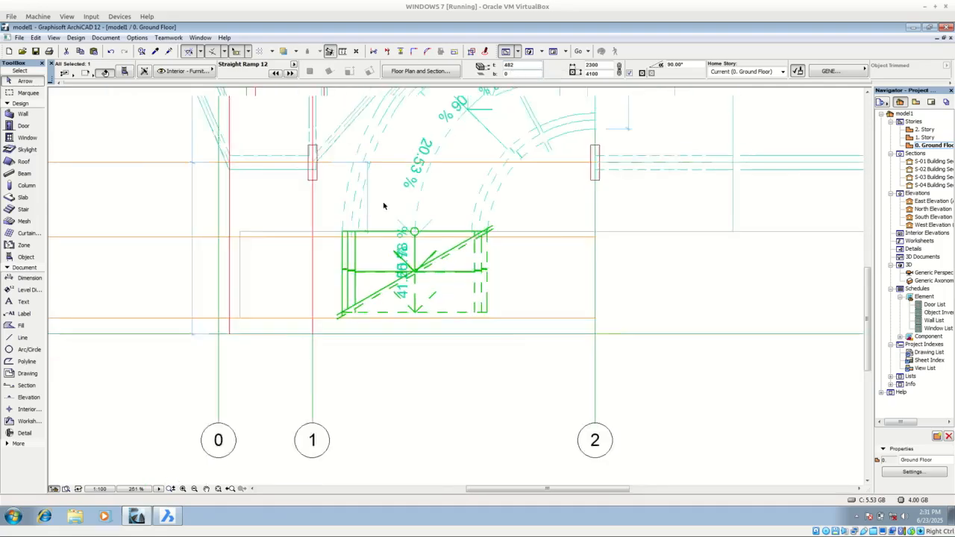
click(320, 136)
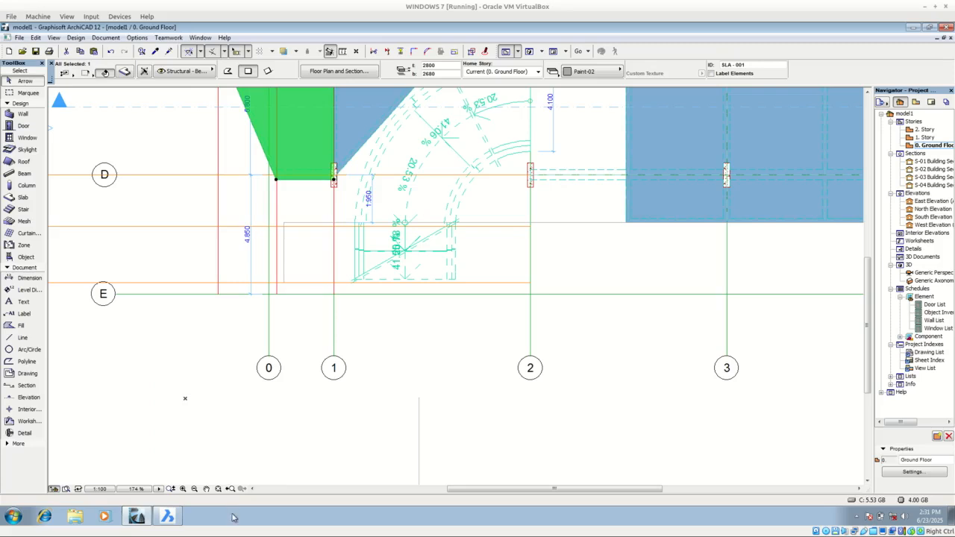
click(14, 516)
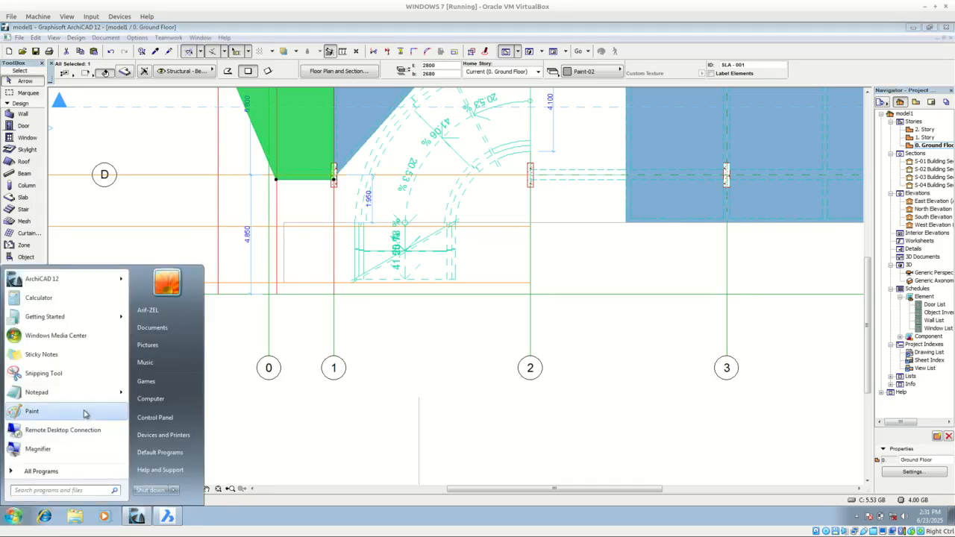
click(79, 298)
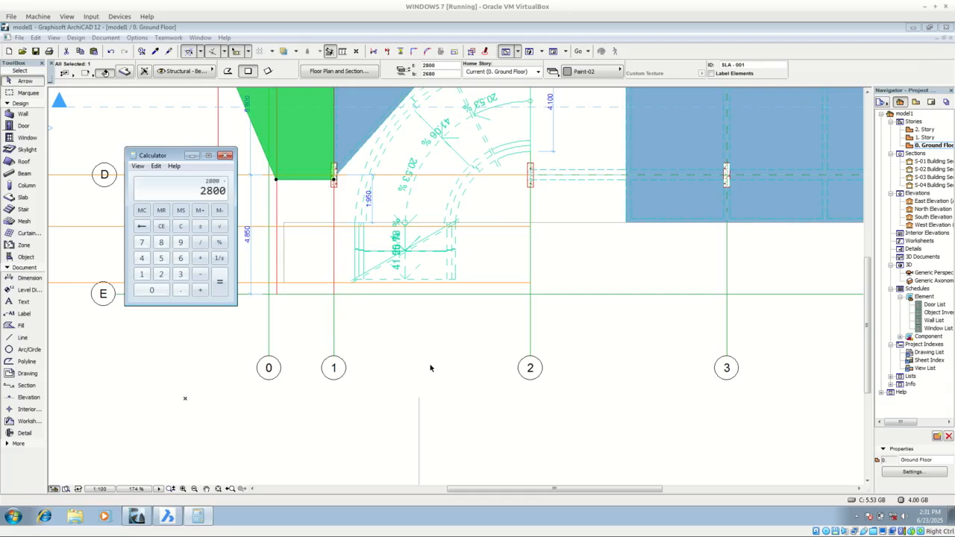
text(482)
key(Return)
Set the straight ramp's top elevation to 2800 and its bottom elevation to 2318, and check its height in 3D
click(454, 280)
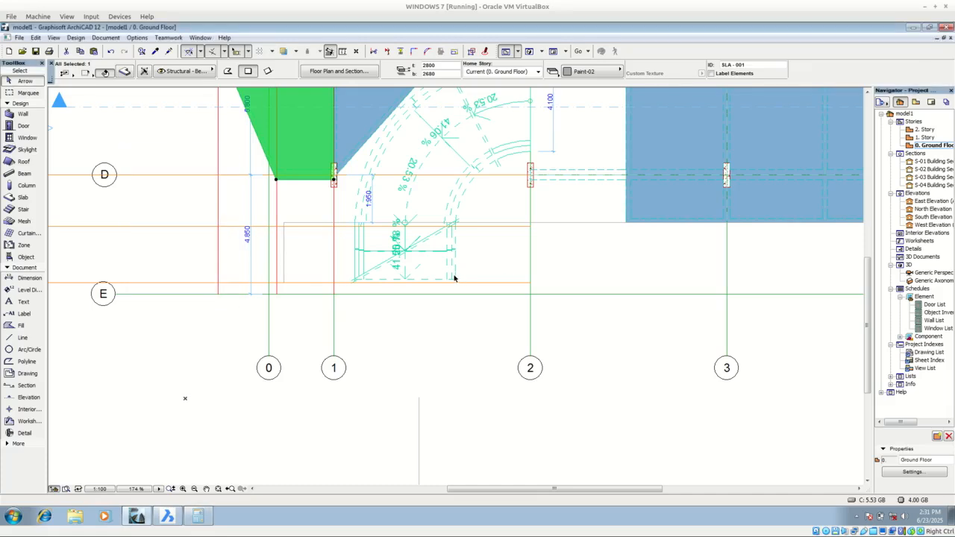
key(Escape)
click(454, 282)
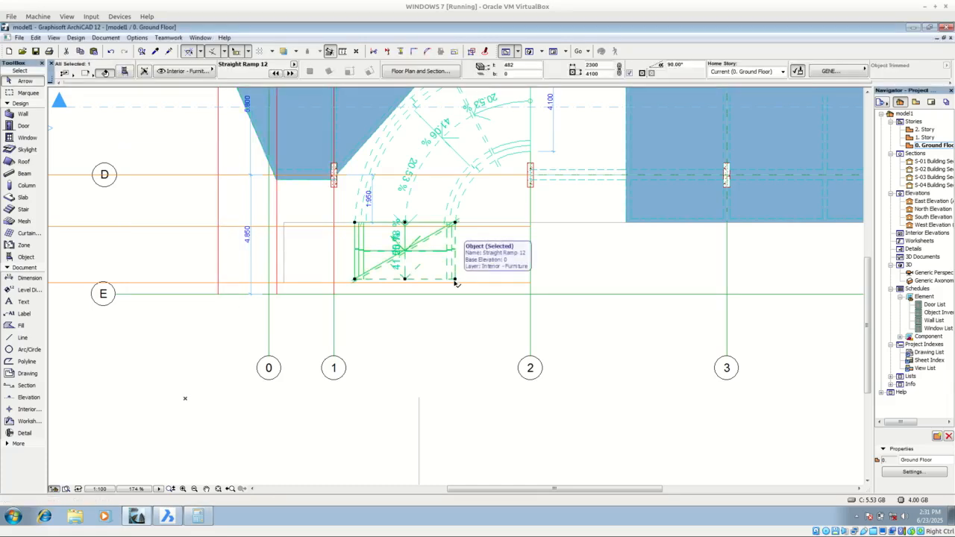
click(200, 516)
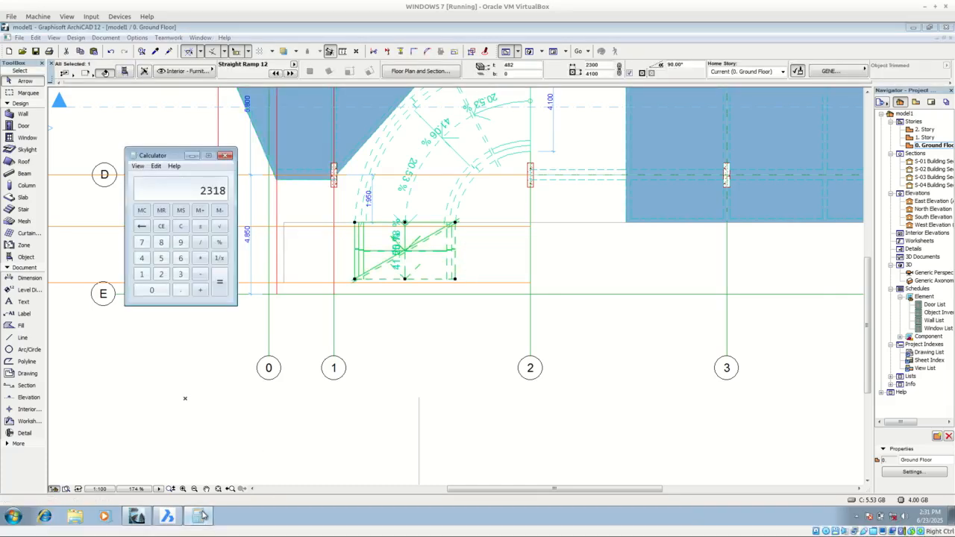
click(426, 335)
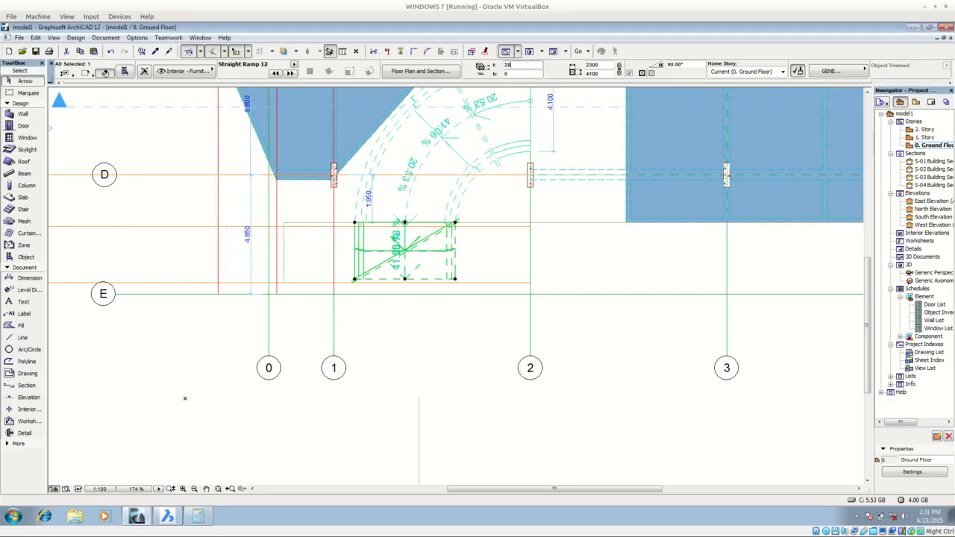
key(Tab)
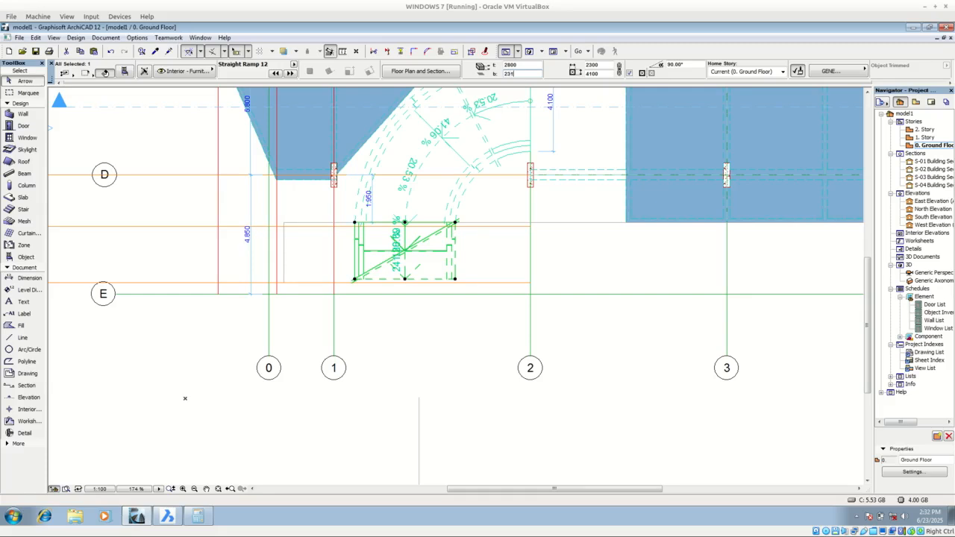
click(529, 51)
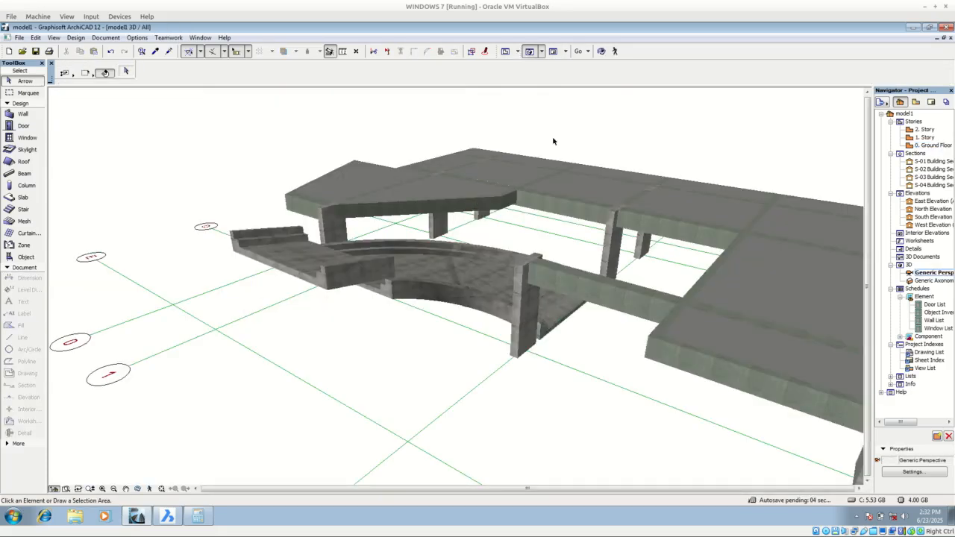
click(601, 51)
drag(423, 343, 430, 286)
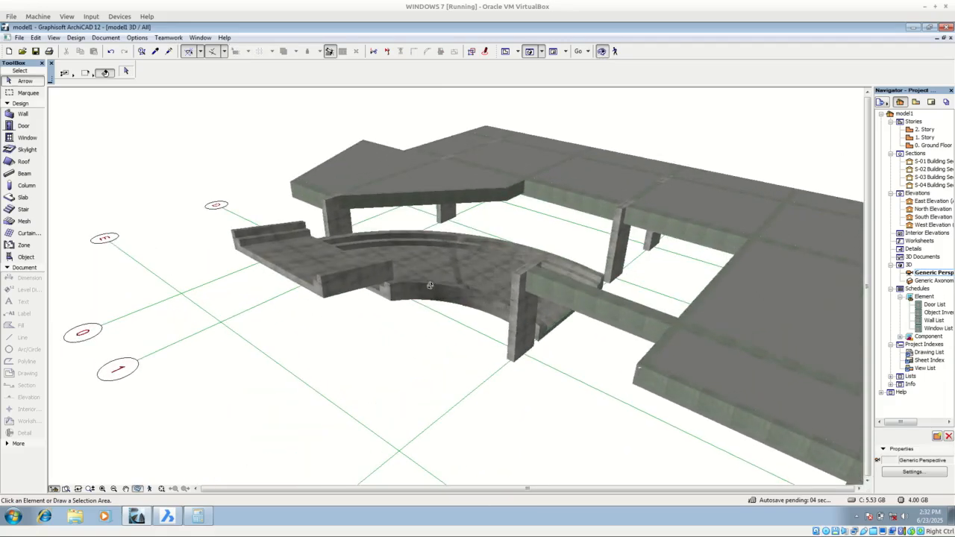
key(Escape)
click(507, 52)
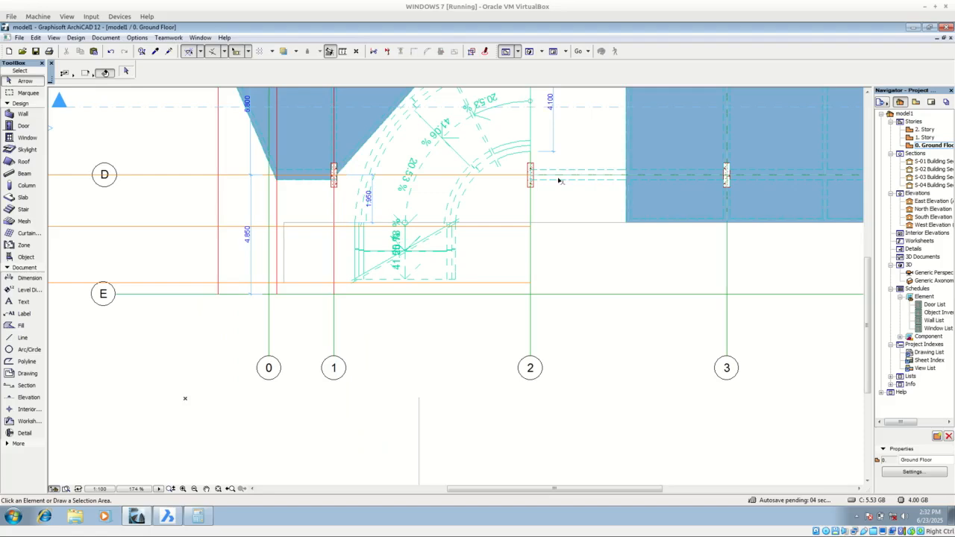
Draw a vertical section line through the ramp between grid lines 1 and 2, facing grid line 1, and open the new section
scroll(415, 329, down, 3)
scroll(415, 329, down, 1)
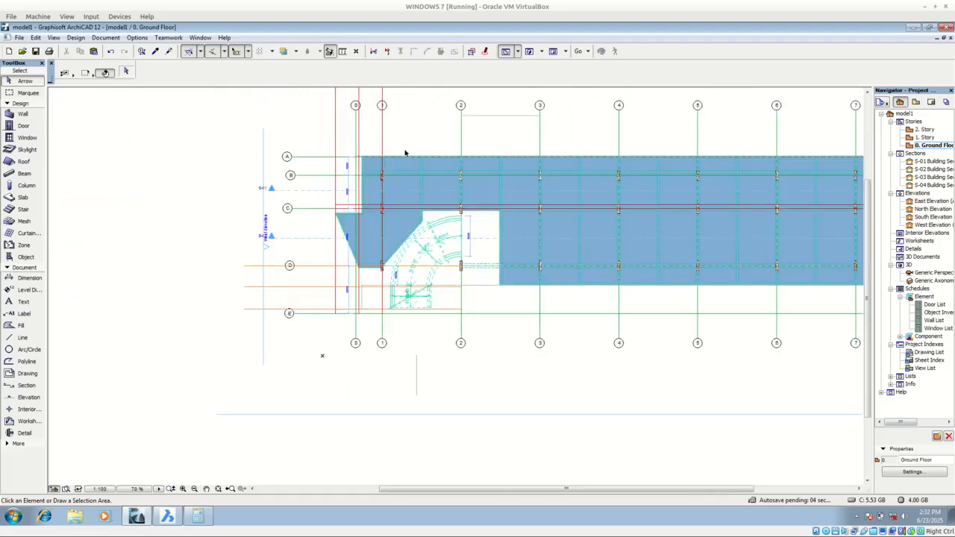
click(26, 387)
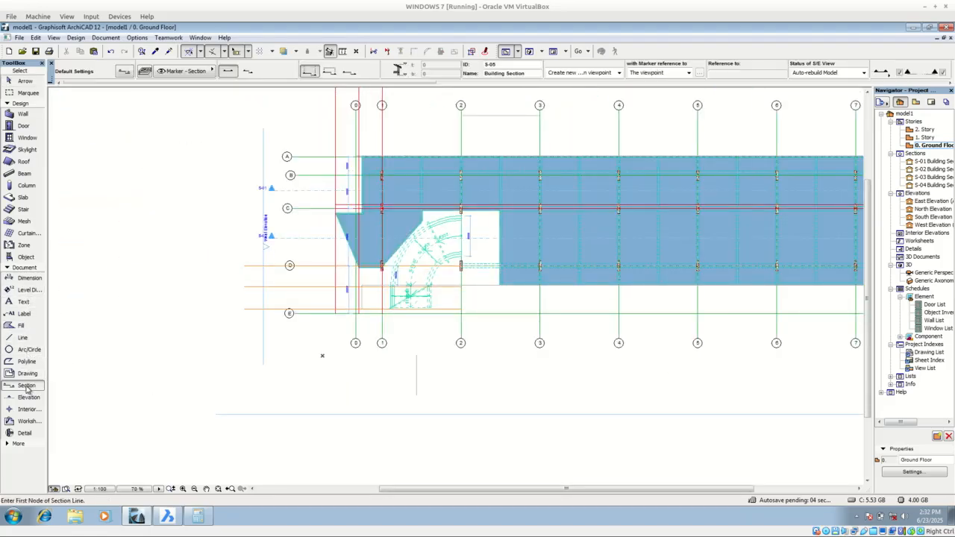
click(417, 112)
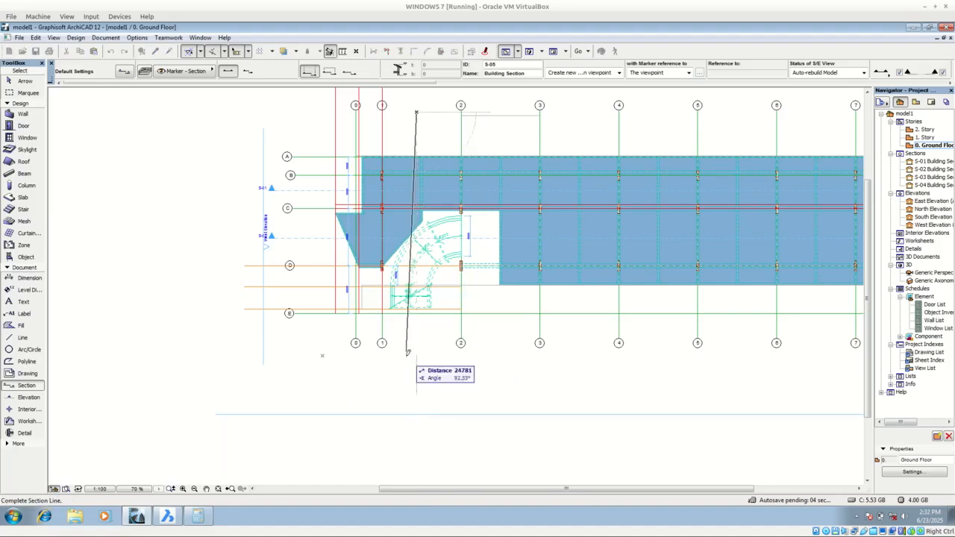
click(417, 377)
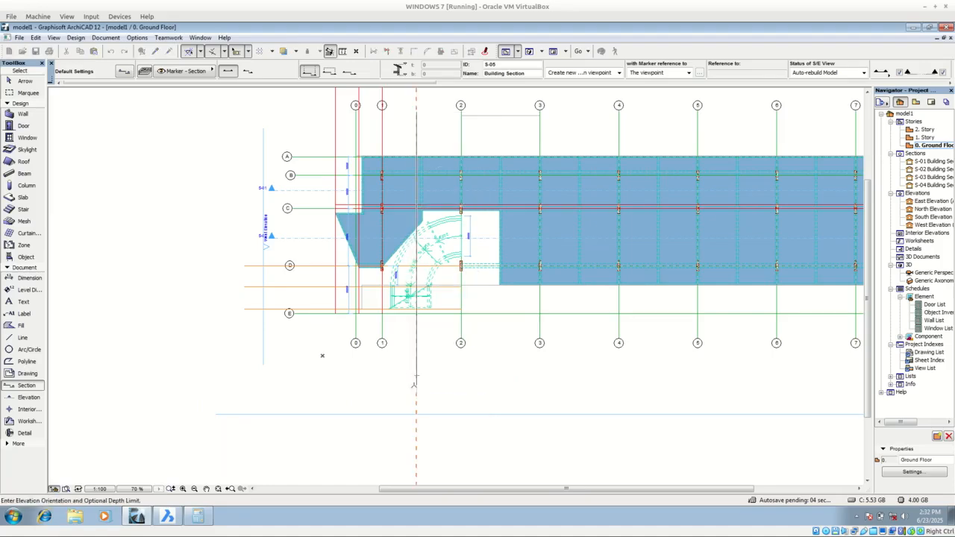
click(463, 383)
scroll(412, 396, up, 4)
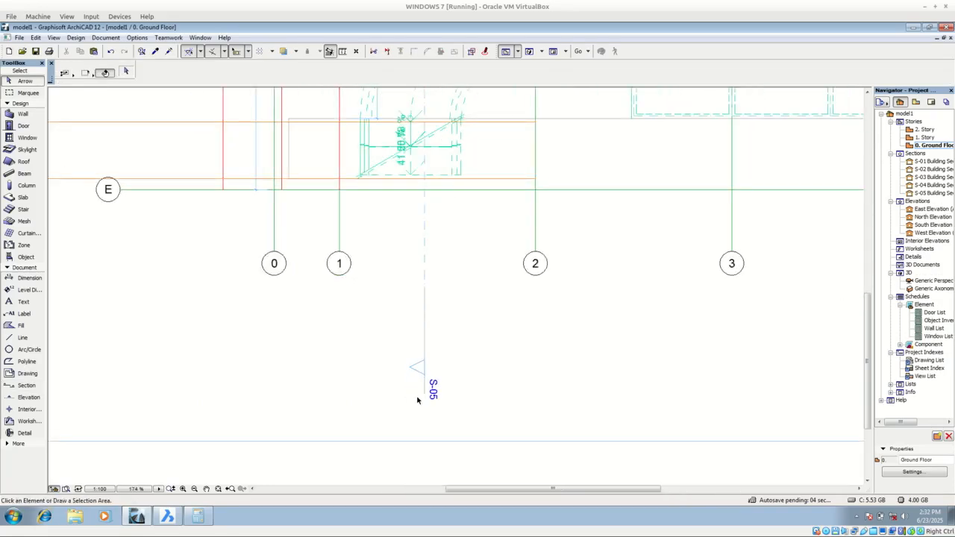
double_click(932, 193)
scroll(402, 307, up, 5)
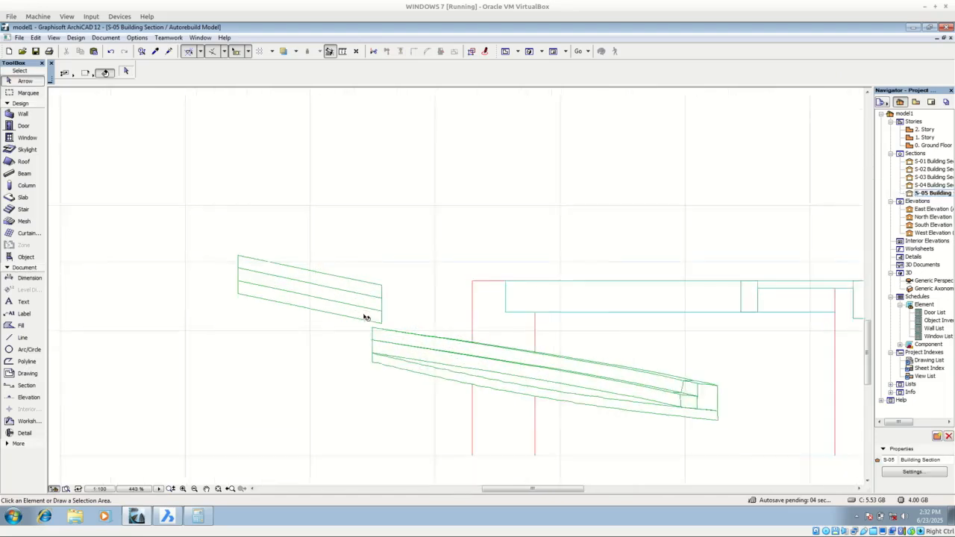
Move the curved ramp straight up about 702 mm by its upper end corner to the straight ramp's top edge, and check the joint in 3D
click(448, 371)
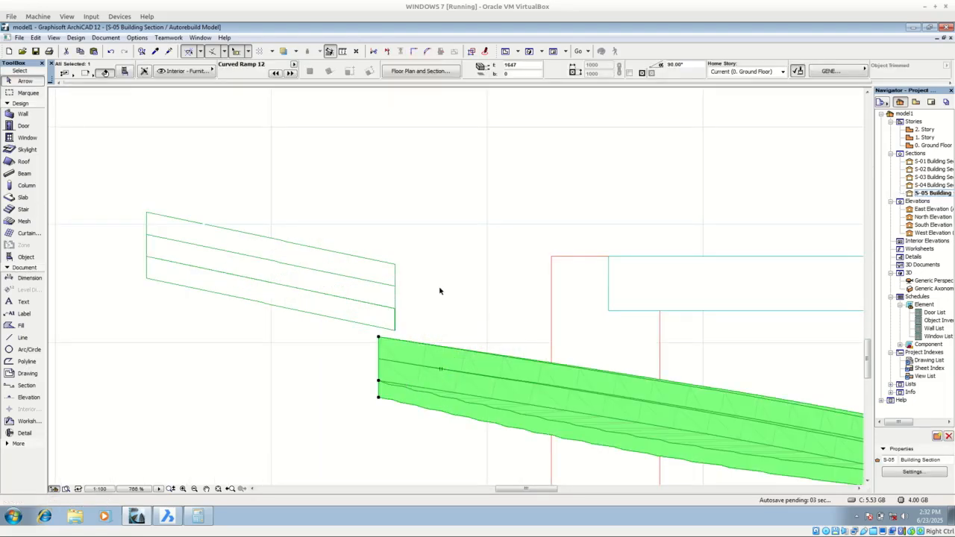
scroll(421, 294, down, 2)
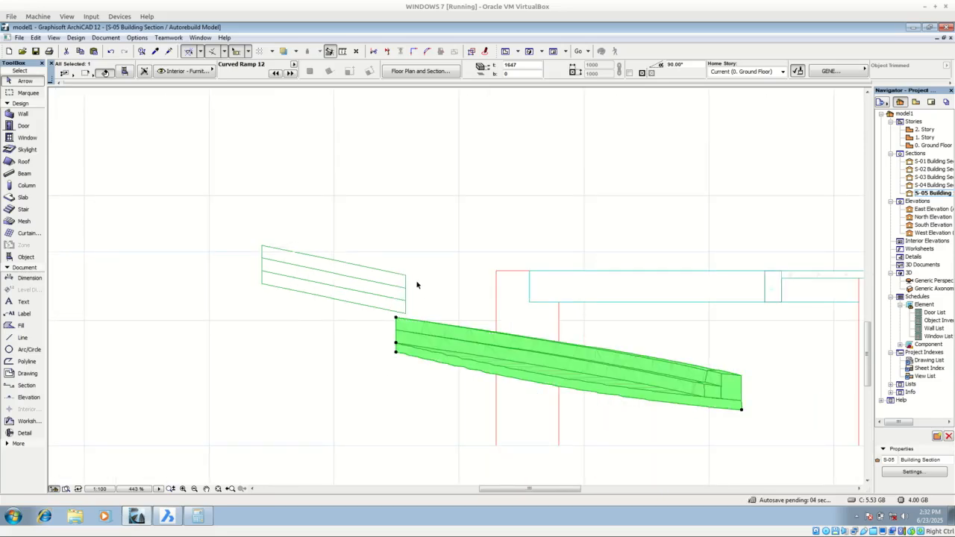
scroll(417, 285, up, 1)
right_click(418, 274)
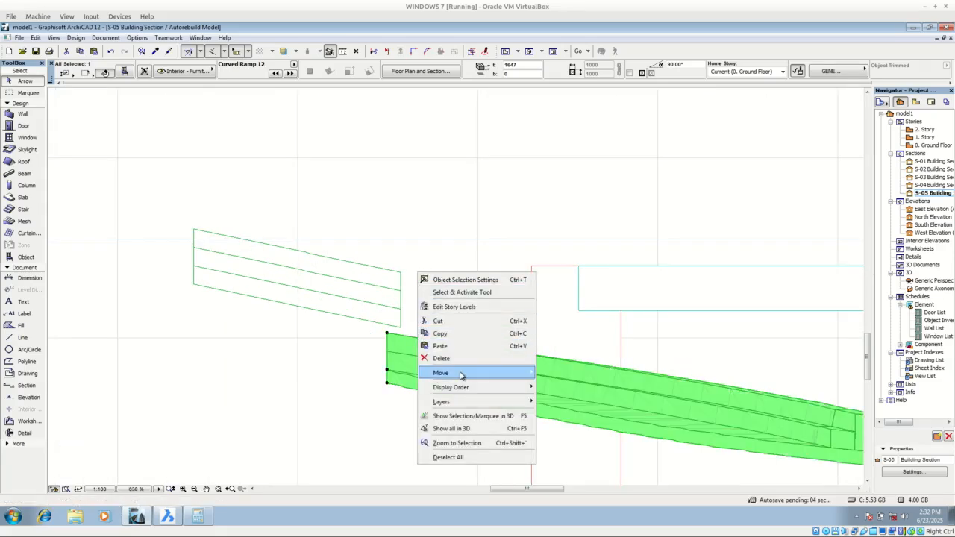
mouse_move(461, 375)
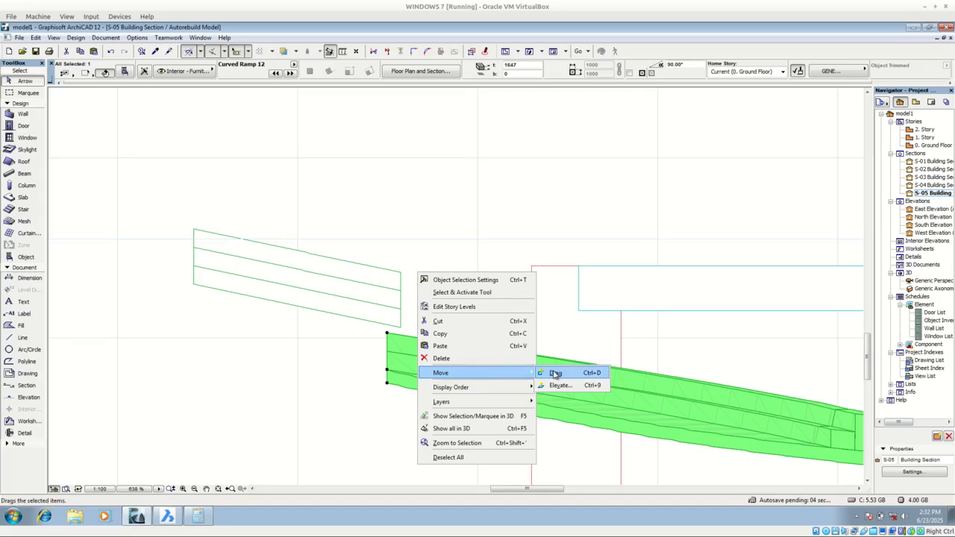
click(555, 373)
click(386, 335)
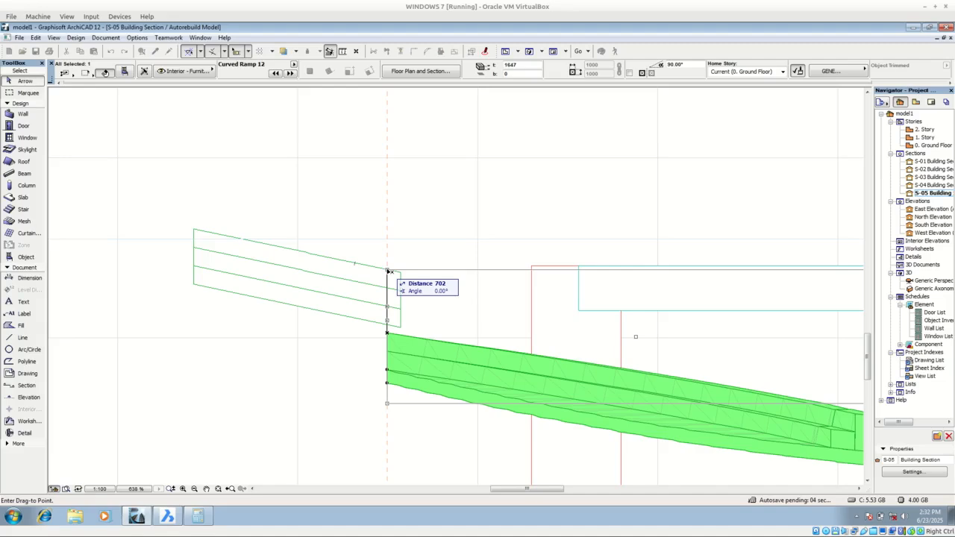
click(387, 271)
click(467, 214)
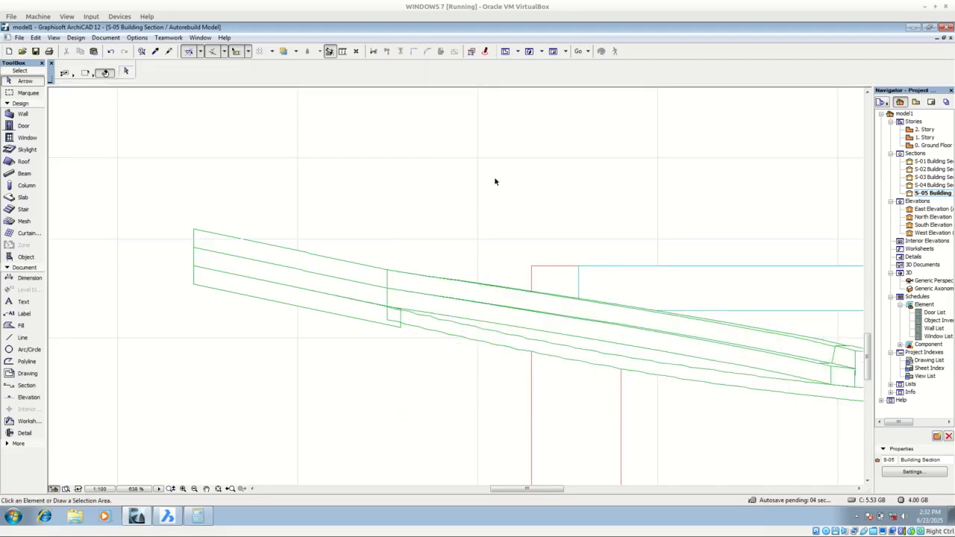
click(530, 51)
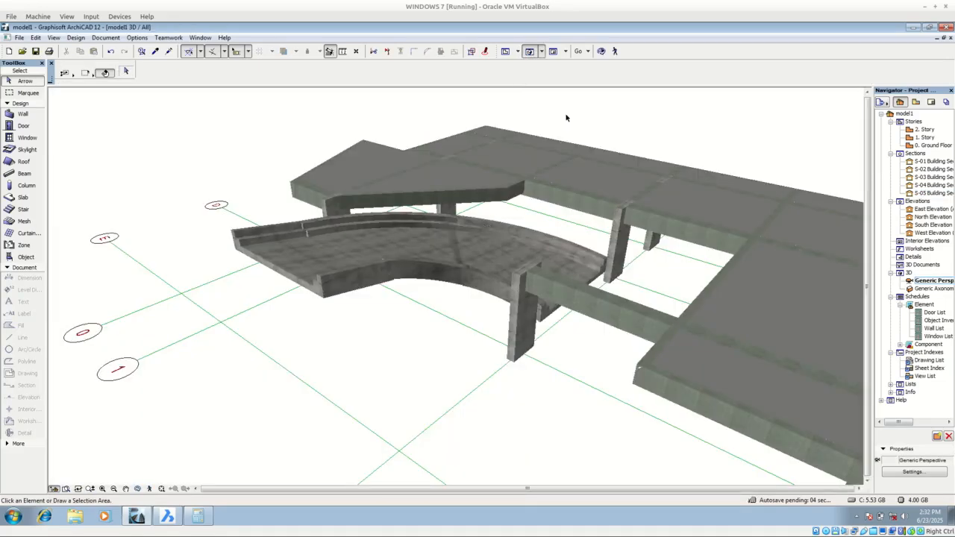
click(603, 52)
drag(340, 291, 386, 321)
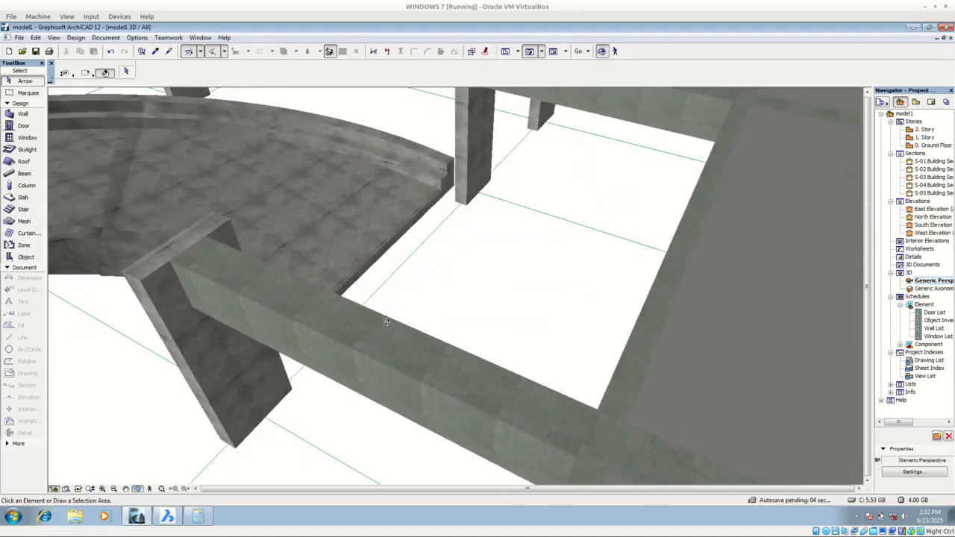
scroll(431, 288, down, 6)
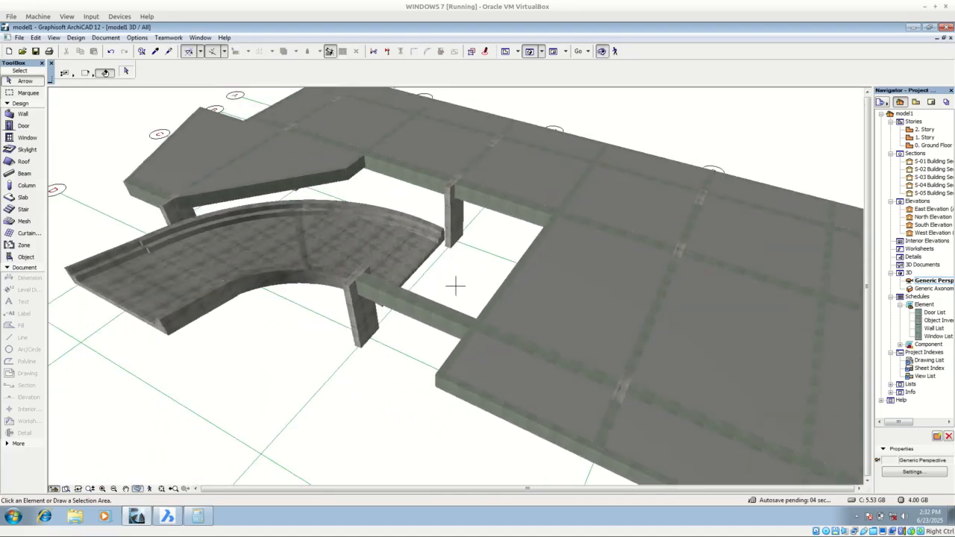
Examine the raised straight and curved ramps and their joint in 3D from several sides
scroll(284, 236, up, 10)
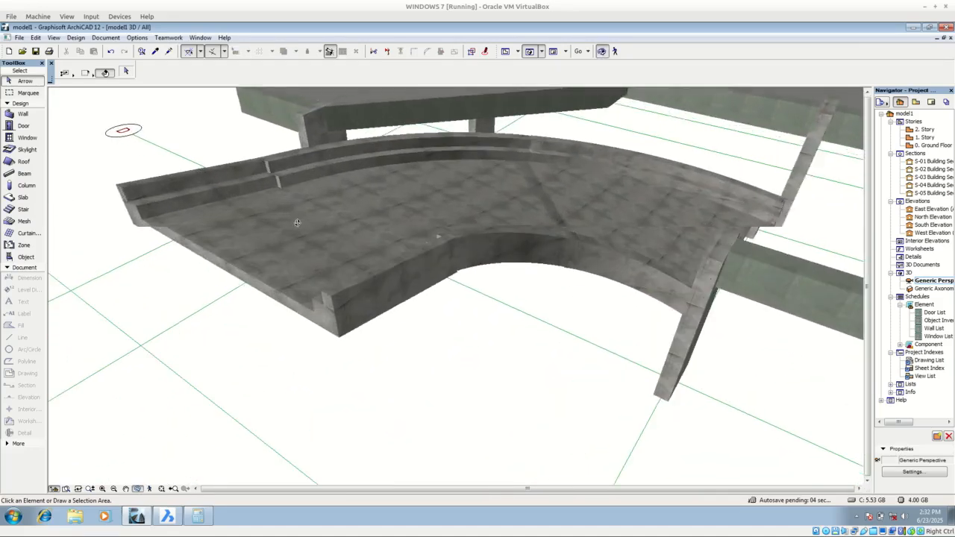
scroll(327, 261, down, 5)
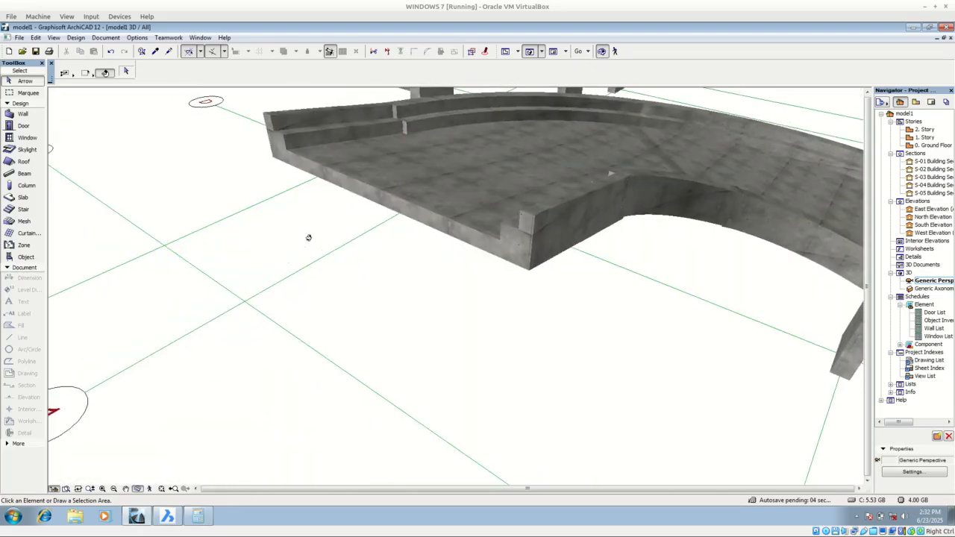
mouse_move(600, 311)
mouse_down()
mouse_move(602, 295)
mouse_move(601, 311)
mouse_up()
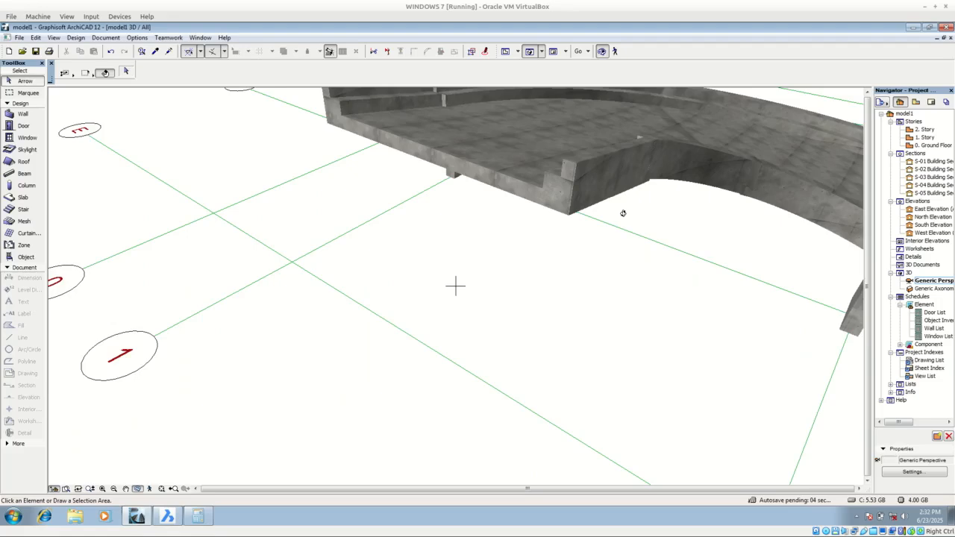
drag(623, 213, 622, 212)
middle_drag(623, 197, 447, 243)
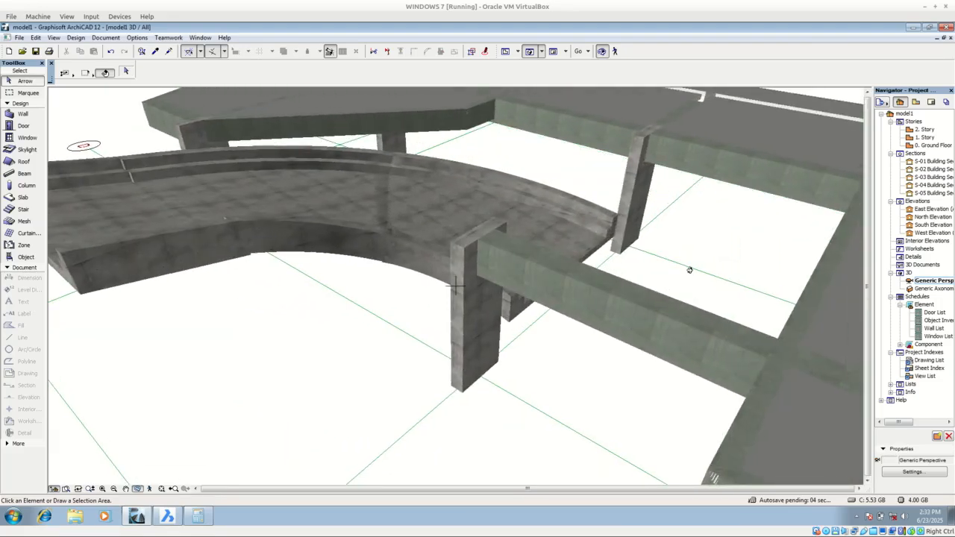
drag(690, 270, 524, 273)
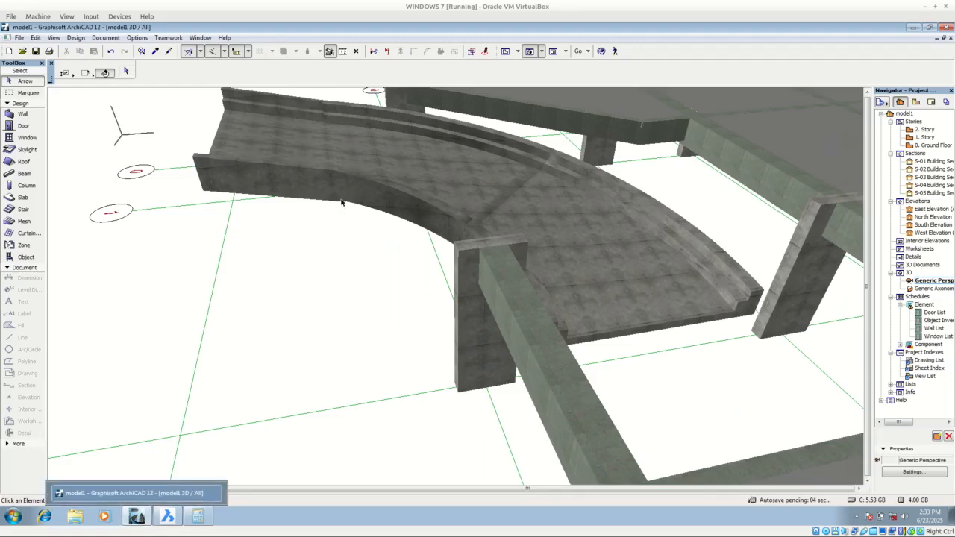
In the ground floor plan, copy the straight ramp by its outer lower corner to the curved ramp's outer end corner on grid line 2
click(505, 51)
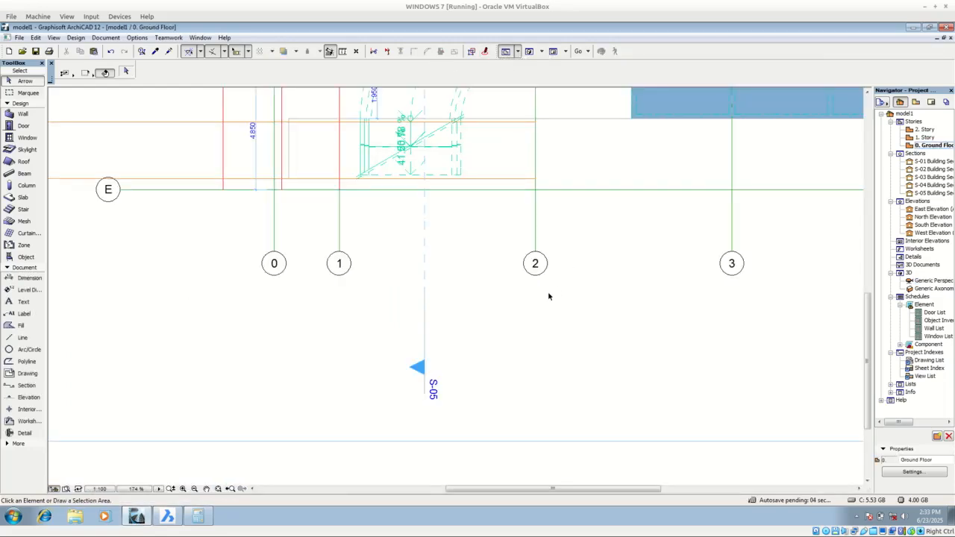
scroll(548, 296, down, 3)
scroll(544, 203, up, 3)
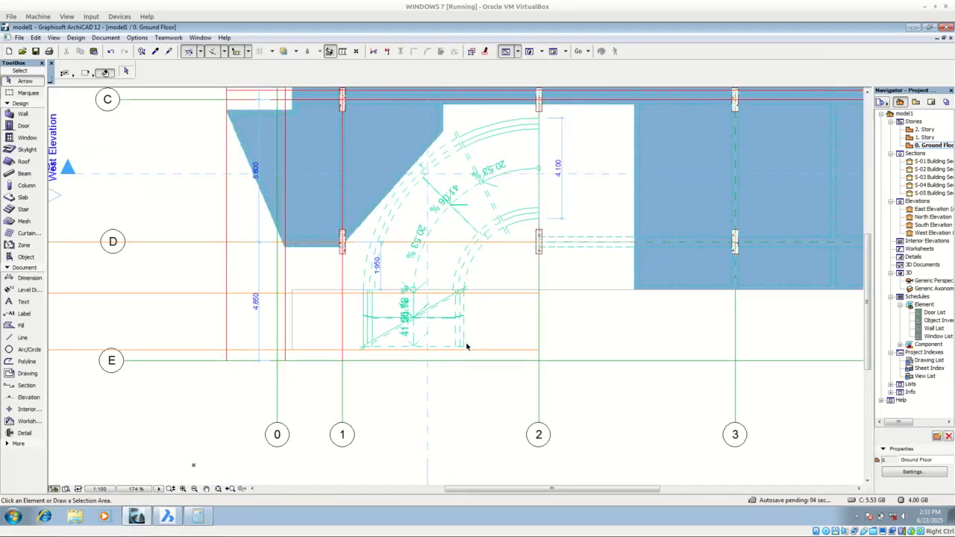
click(464, 348)
right_click(490, 323)
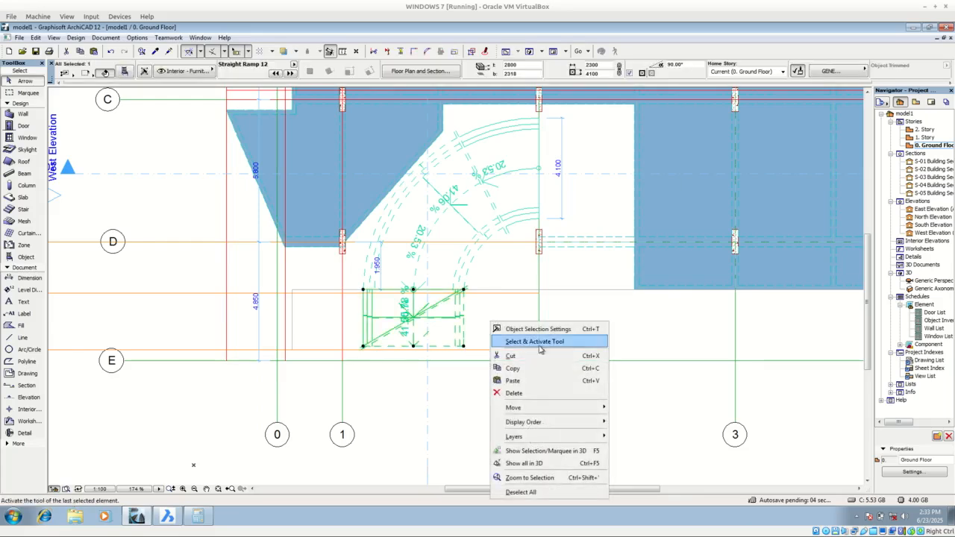
mouse_move(545, 409)
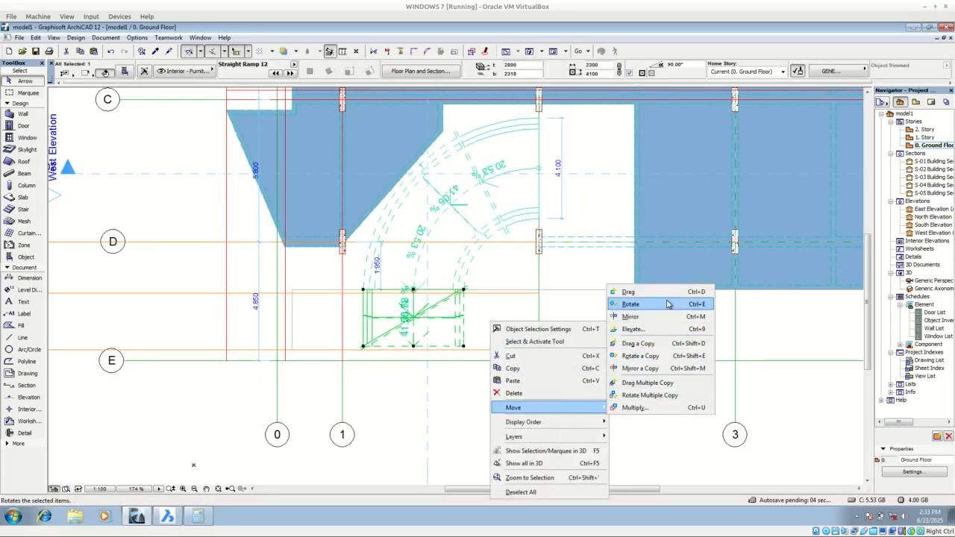
click(638, 343)
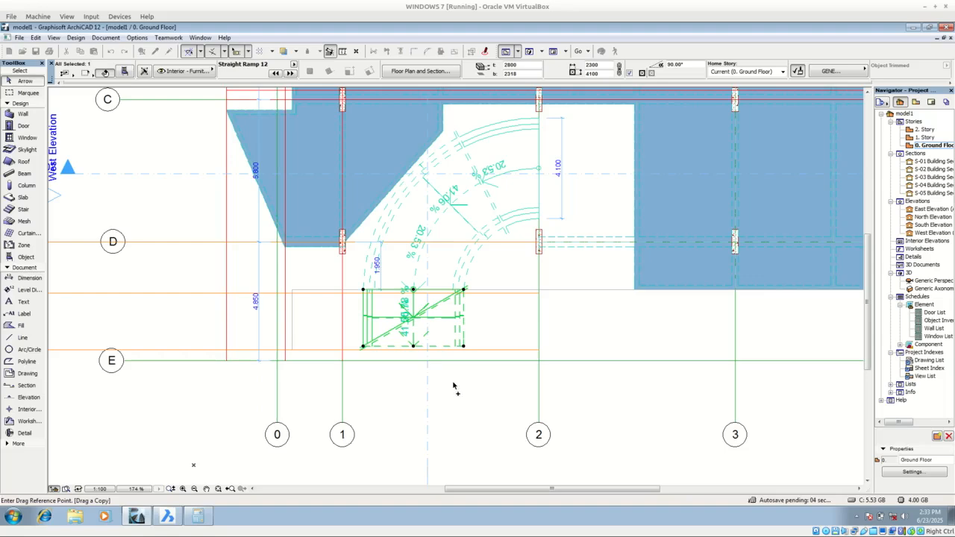
click(364, 348)
scroll(555, 117, up, 4)
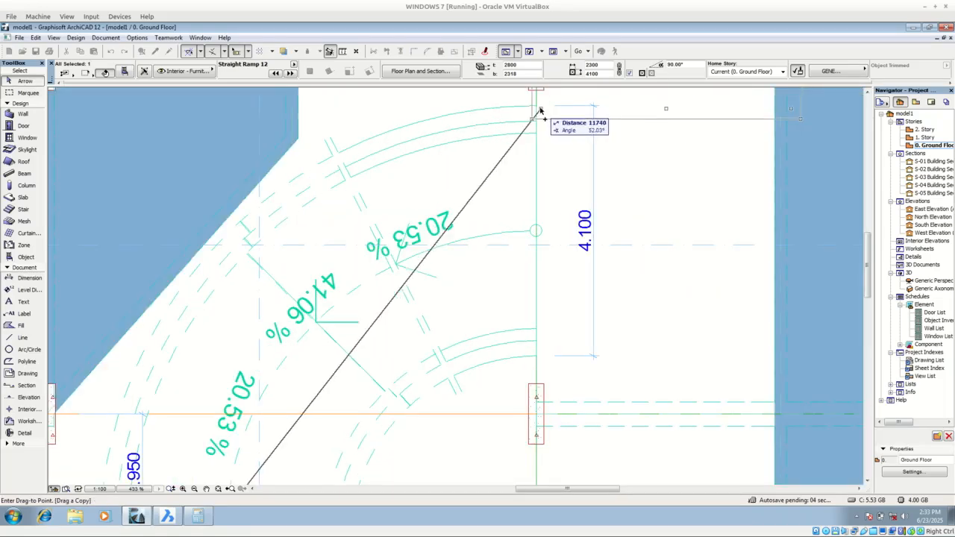
click(538, 109)
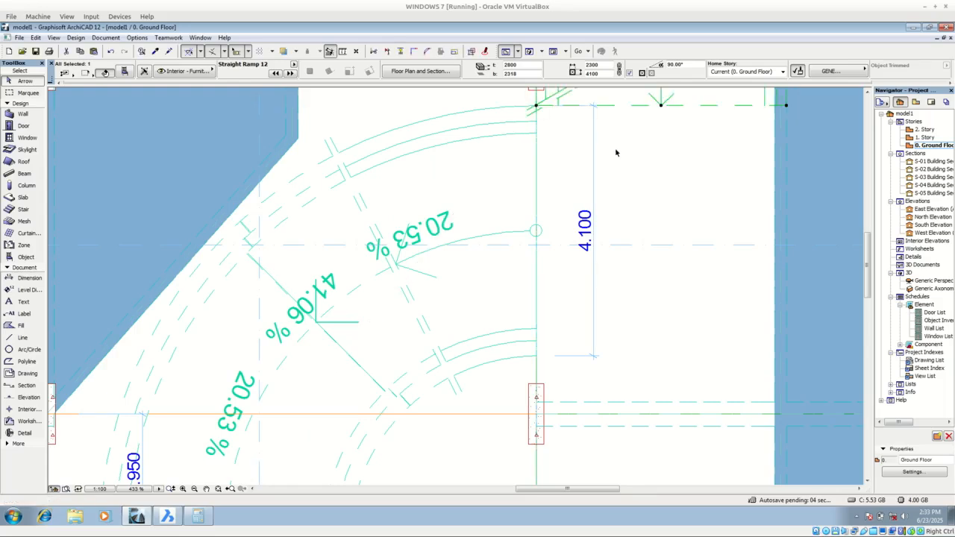
Rotate the copied straight ramp 90° clockwise about the curved ramp's outer end corner on grid line 2
middle_drag(616, 152, 473, 333)
right_click(489, 287)
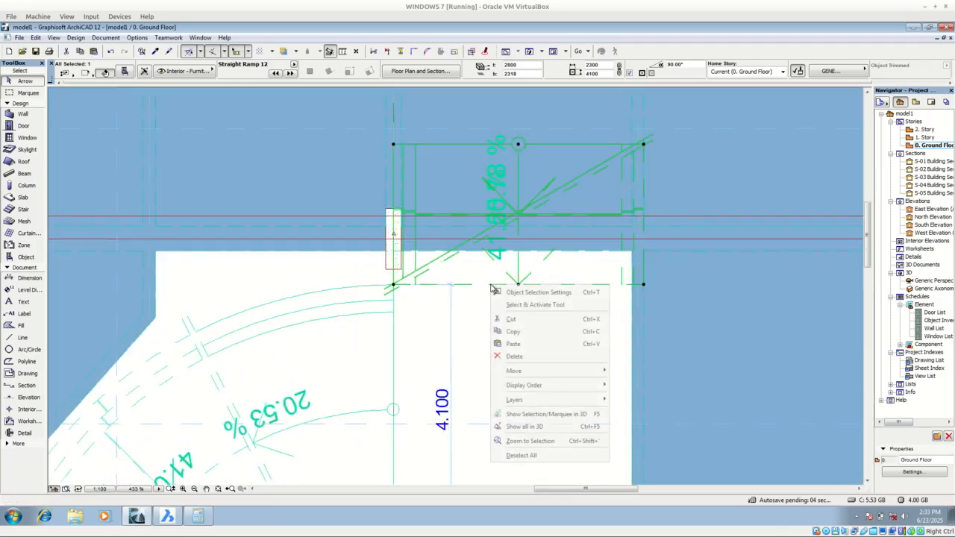
mouse_move(580, 371)
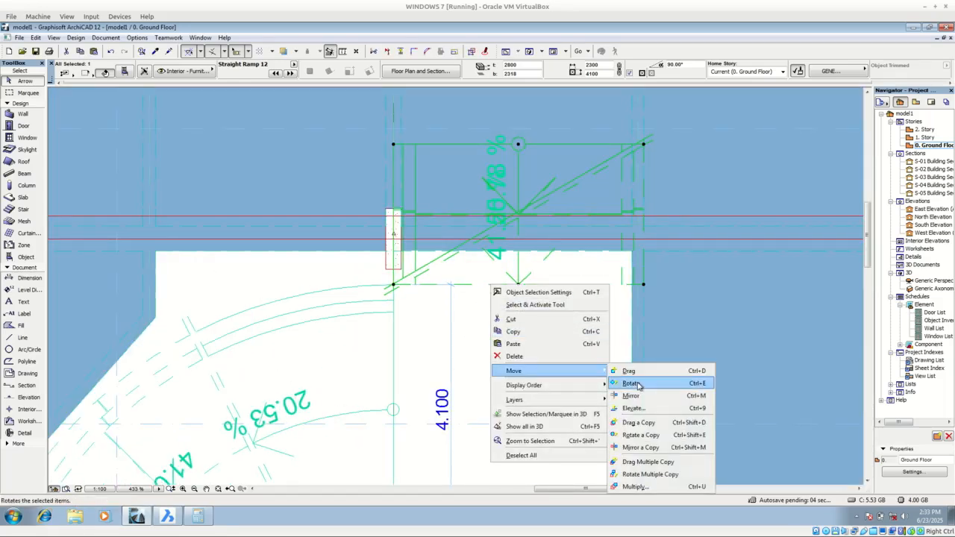
click(631, 384)
click(394, 287)
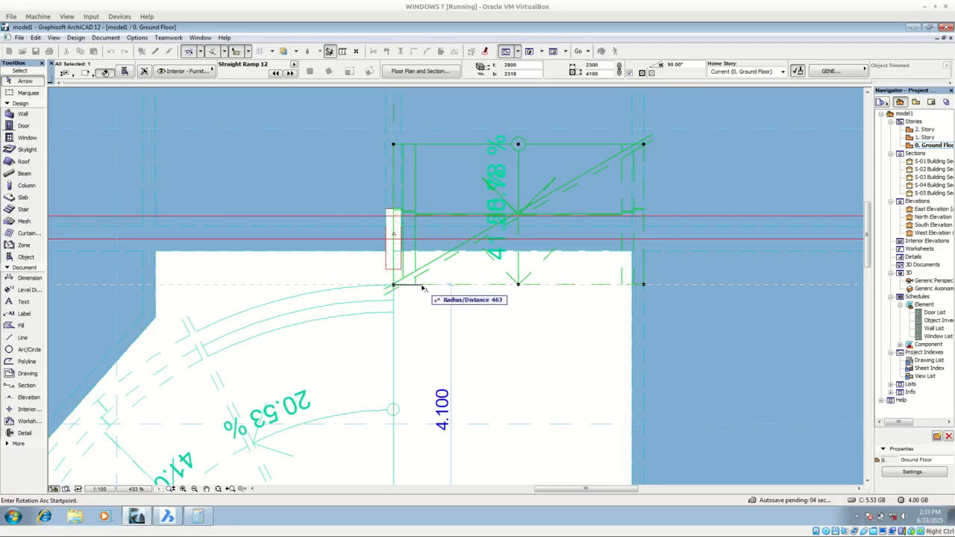
click(430, 286)
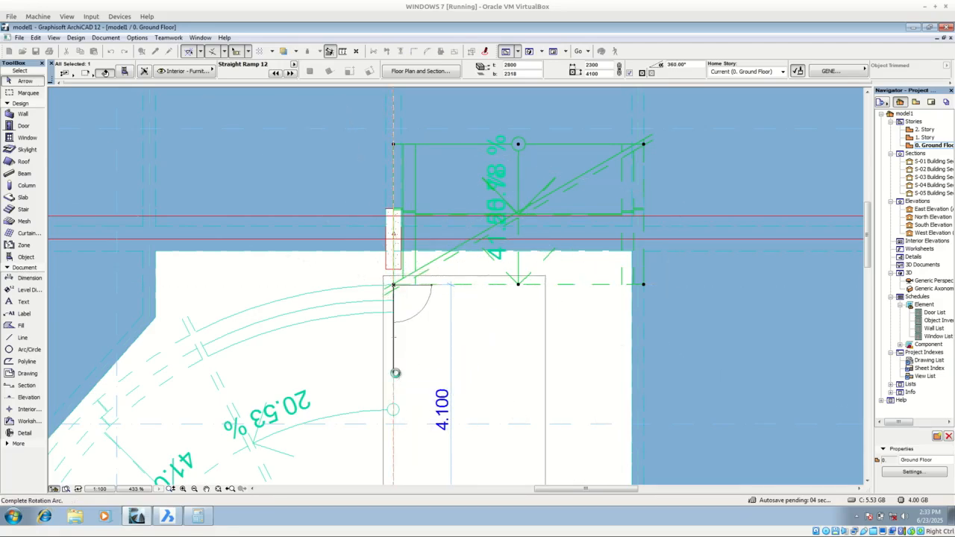
click(395, 373)
scroll(463, 280, down, 3)
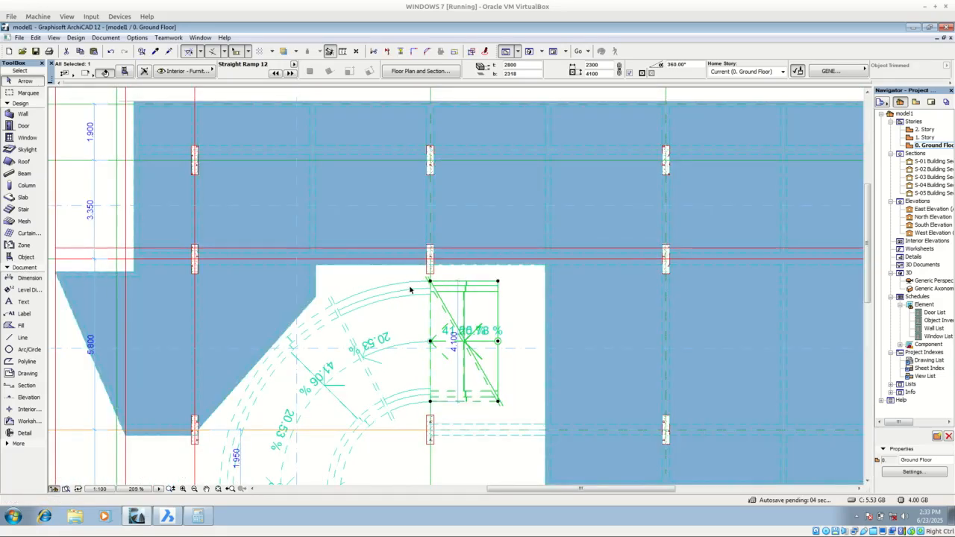
Check the curved ramp's top and bottom elevations in the ground floor plan
click(410, 290)
click(415, 286)
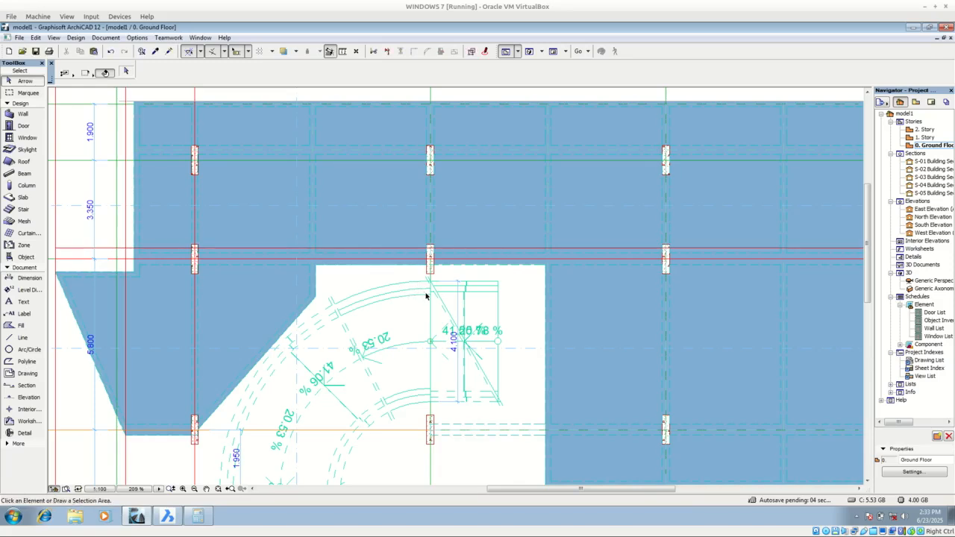
click(430, 404)
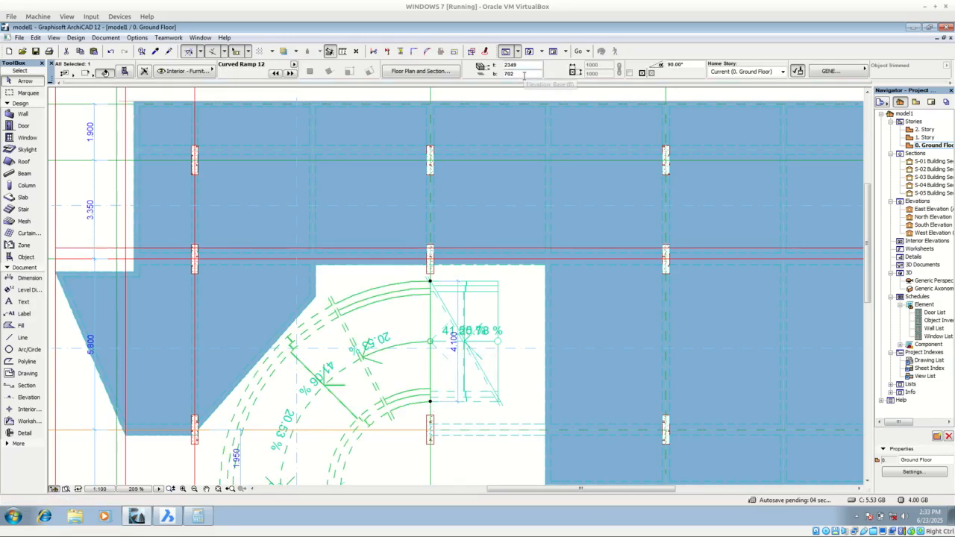
click(458, 310)
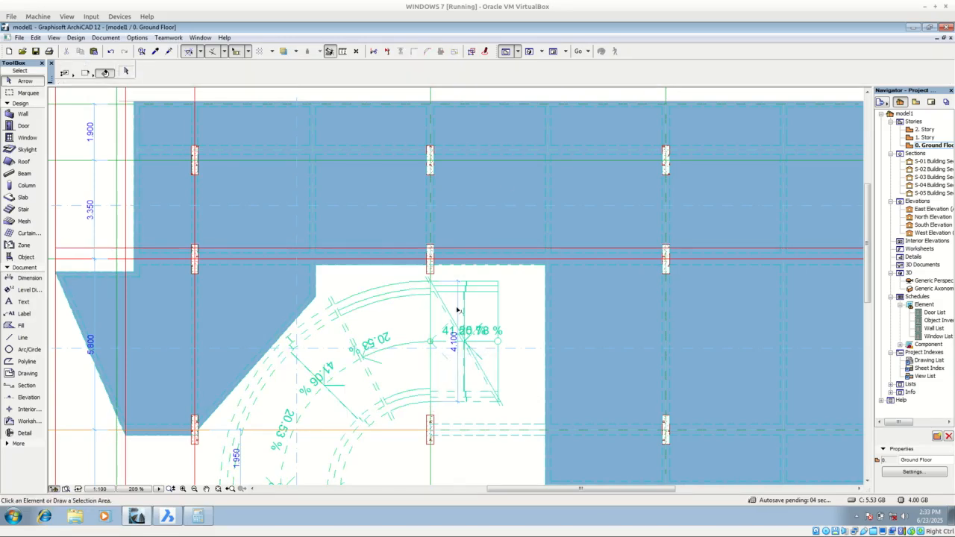
Set the copied straight ramp's bottom elevation to 0 and its top elevation to 702
click(501, 405)
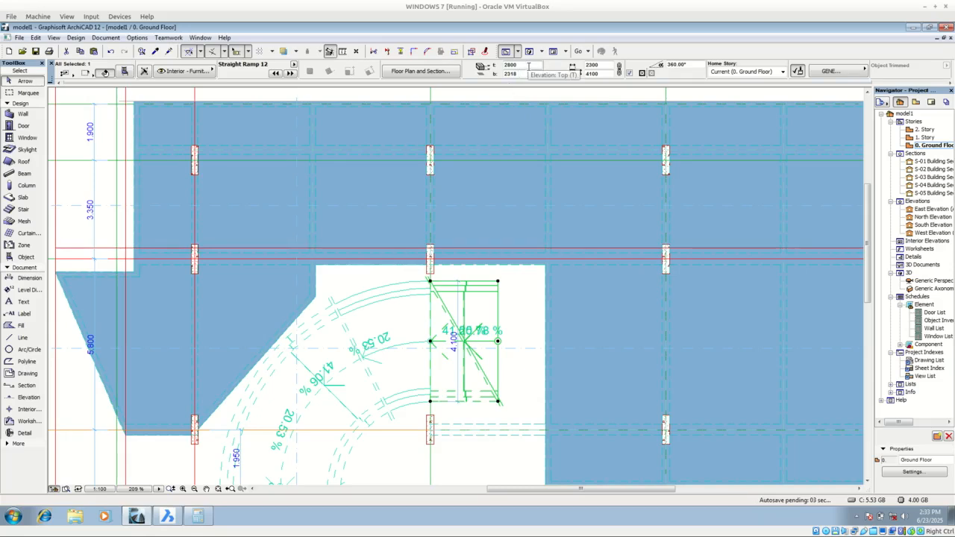
click(528, 66)
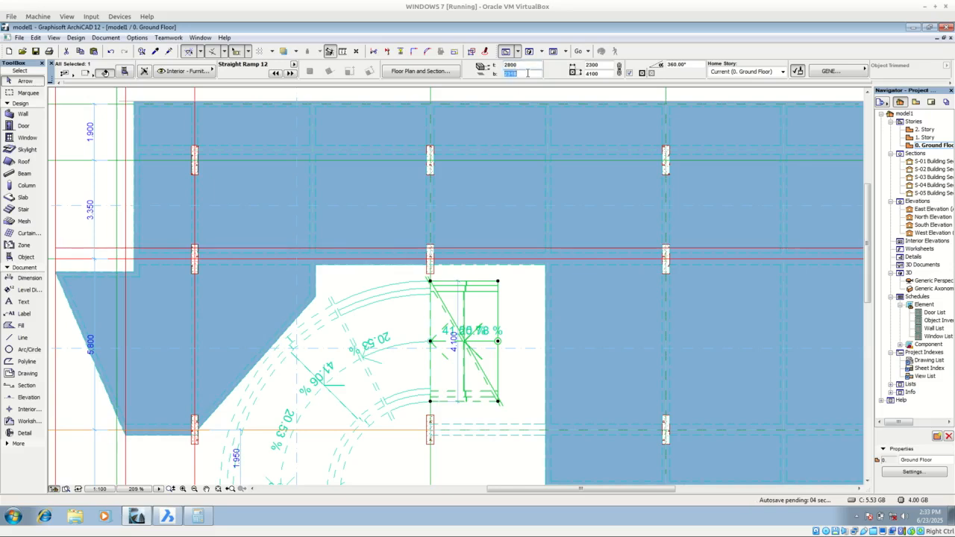
text(0)
click(528, 65)
text(70)
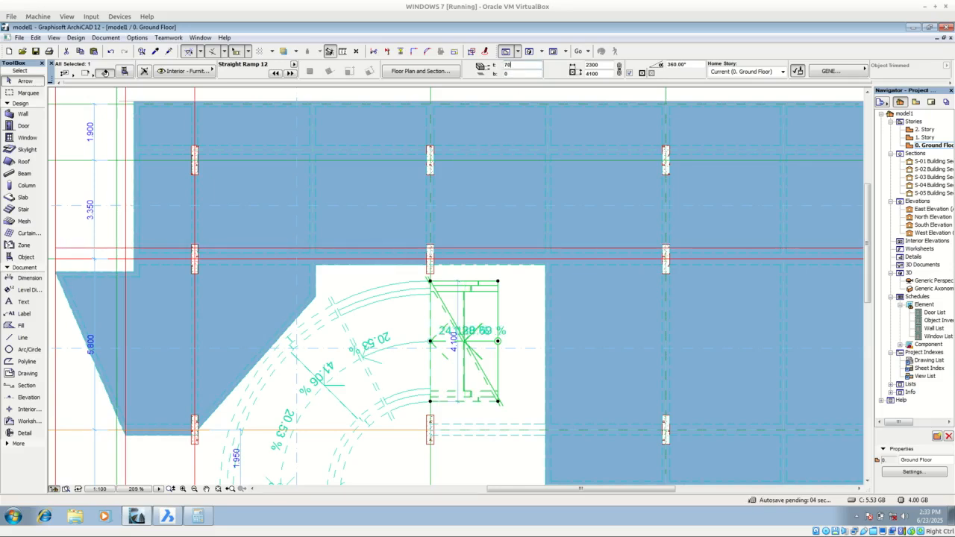
text(2)
click(526, 73)
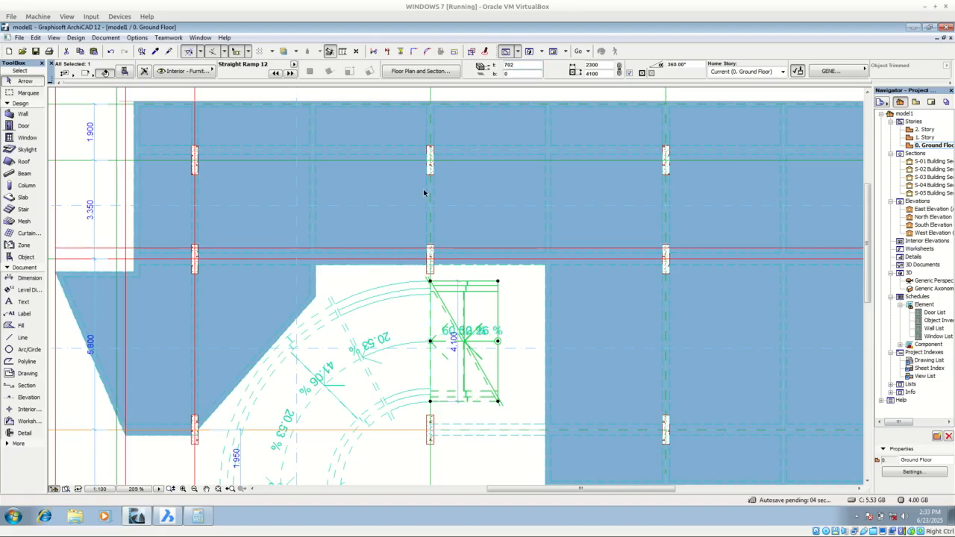
Check the ramp in the BricsCAD plan, return to ArchiCAD and set the copied straight ramp's length to 3200
click(167, 516)
scroll(477, 246, down, 6)
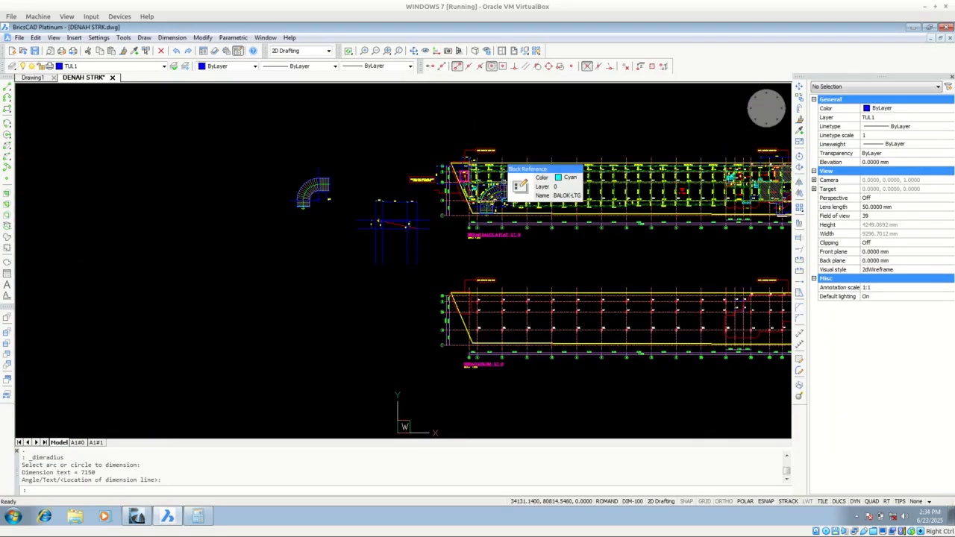
scroll(409, 221, up, 8)
click(137, 517)
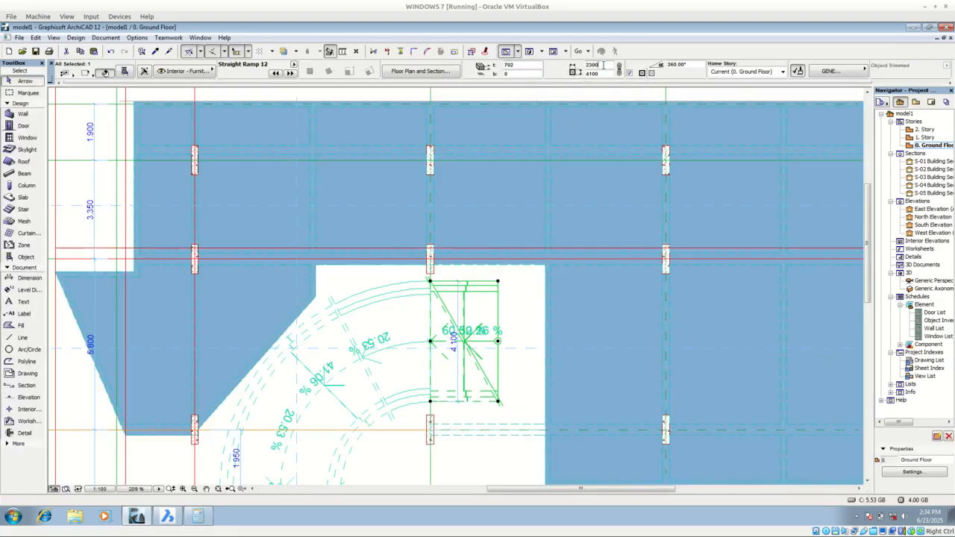
text(00)
key(Return)
Move the lengthened straight ramp by its corner back to the curved ramp's outer end corner on grid line 2
scroll(396, 317, up, 3)
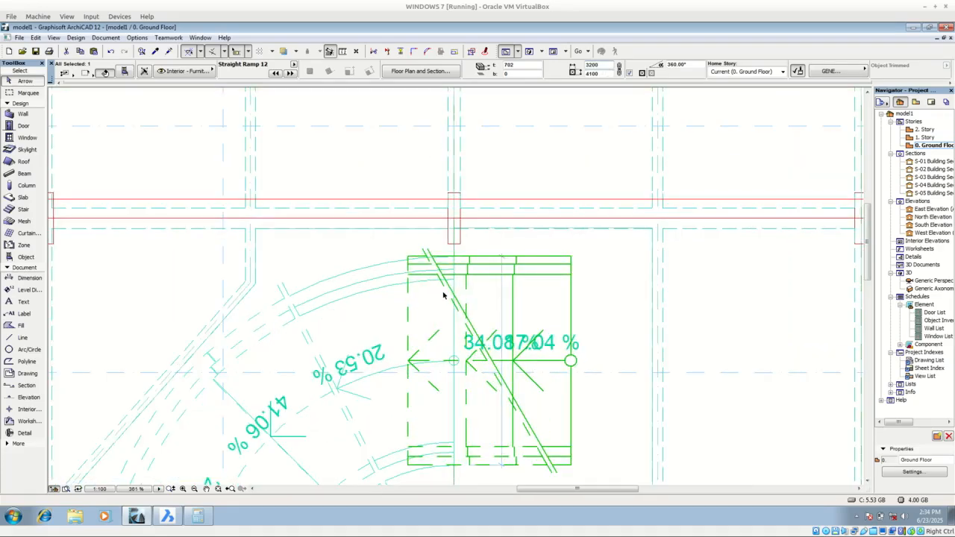
right_click(487, 279)
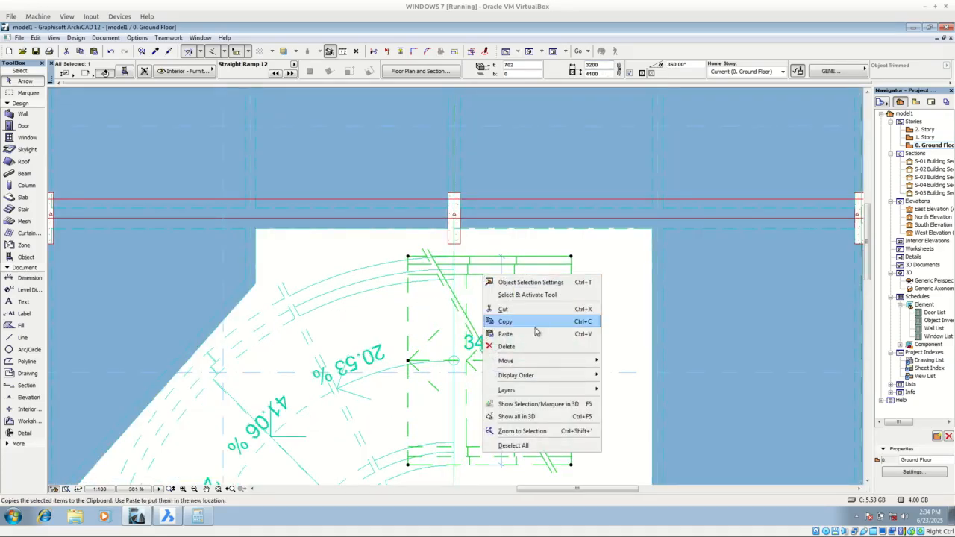
mouse_move(579, 361)
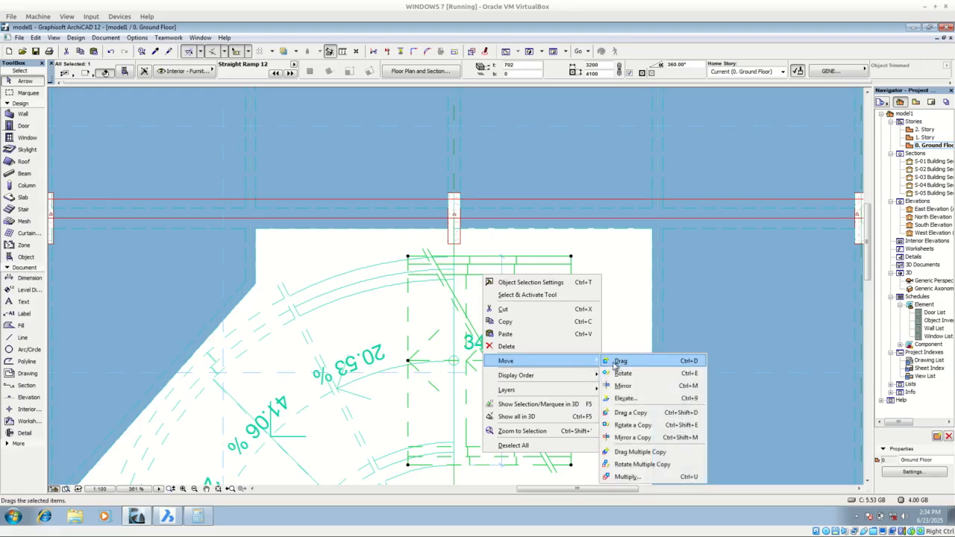
click(619, 363)
click(408, 258)
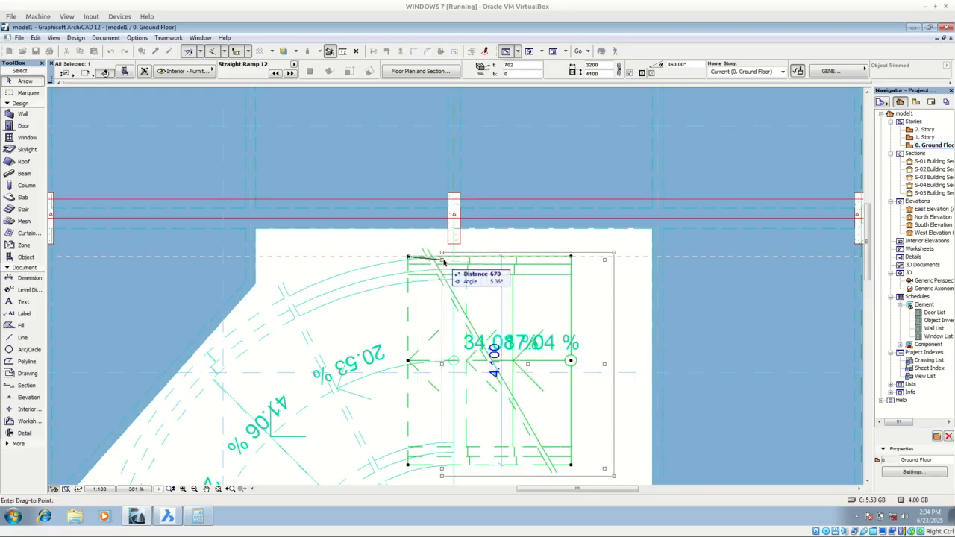
click(452, 256)
Examine the complete ramp in 3D, including the new lower straight segment's joint with the curved ramp and its position within the slab opening
scroll(485, 244, down, 5)
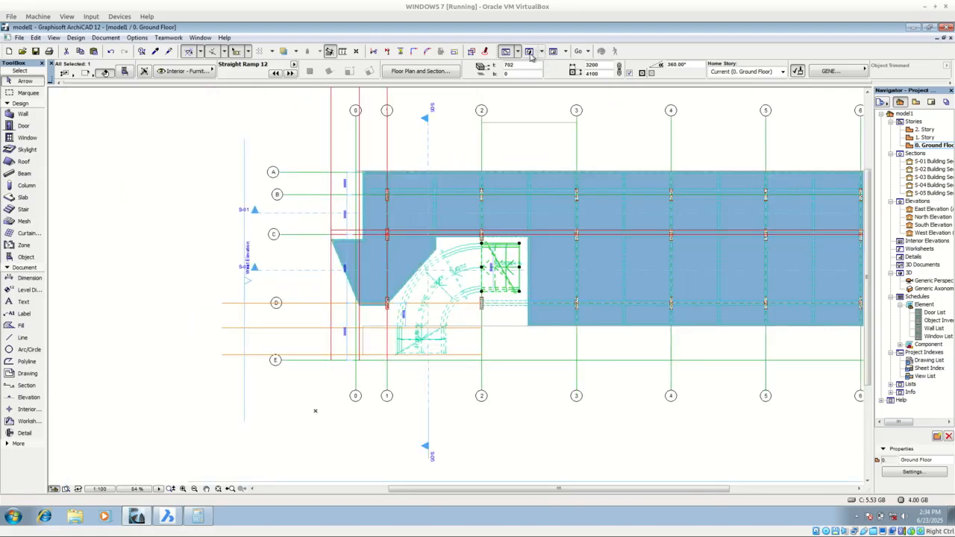
click(530, 55)
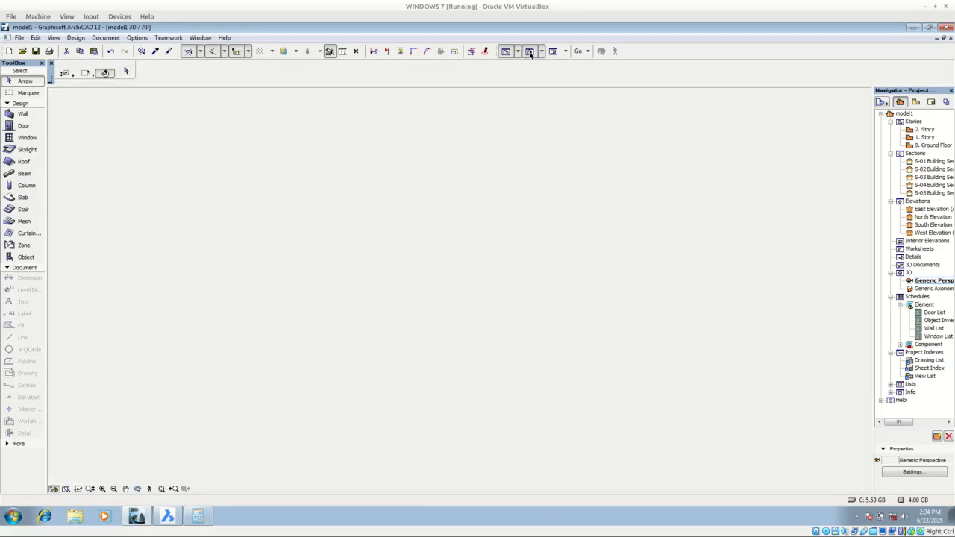
scroll(543, 234, up, 3)
scroll(542, 233, down, 1)
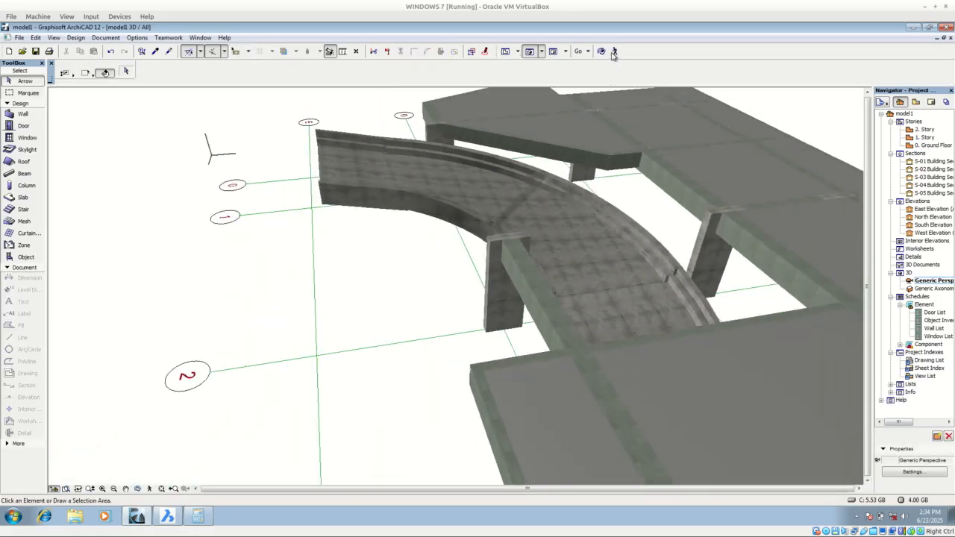
click(603, 52)
drag(405, 263, 514, 342)
scroll(612, 200, down, 5)
middle_drag(514, 342, 501, 283)
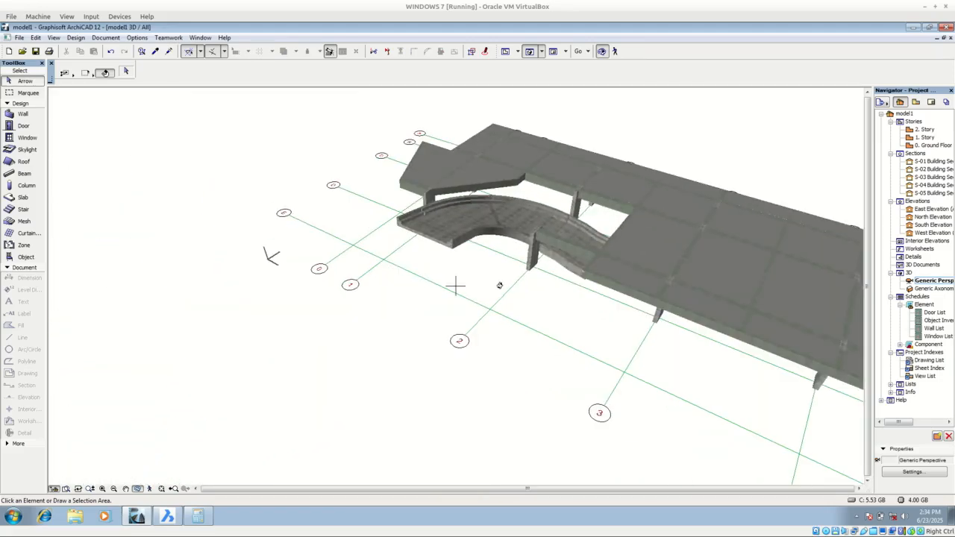
drag(501, 283, 603, 303)
middle_drag(603, 302, 666, 101)
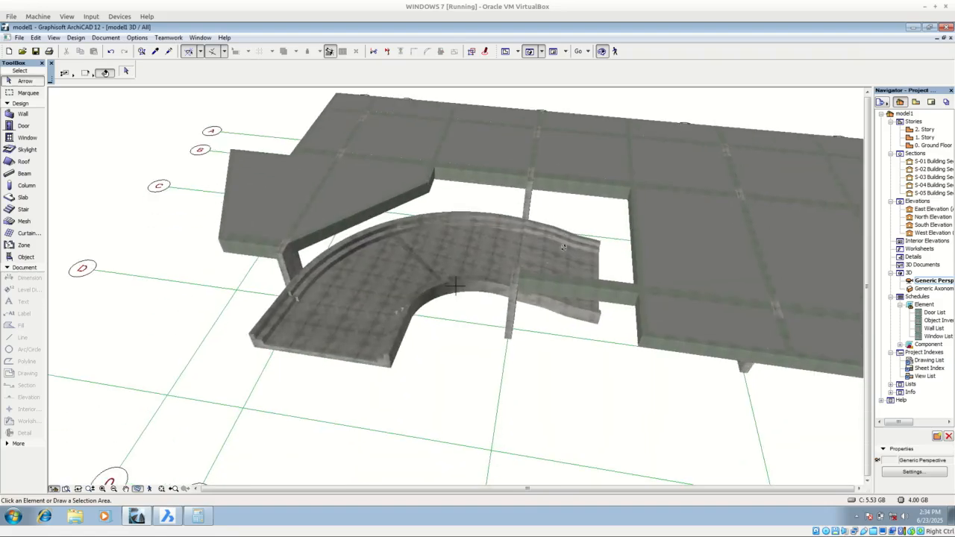
Set the lower transition length of the straight ramp beyond the curved ramp's upper end to 10
scroll(539, 273, up, 5)
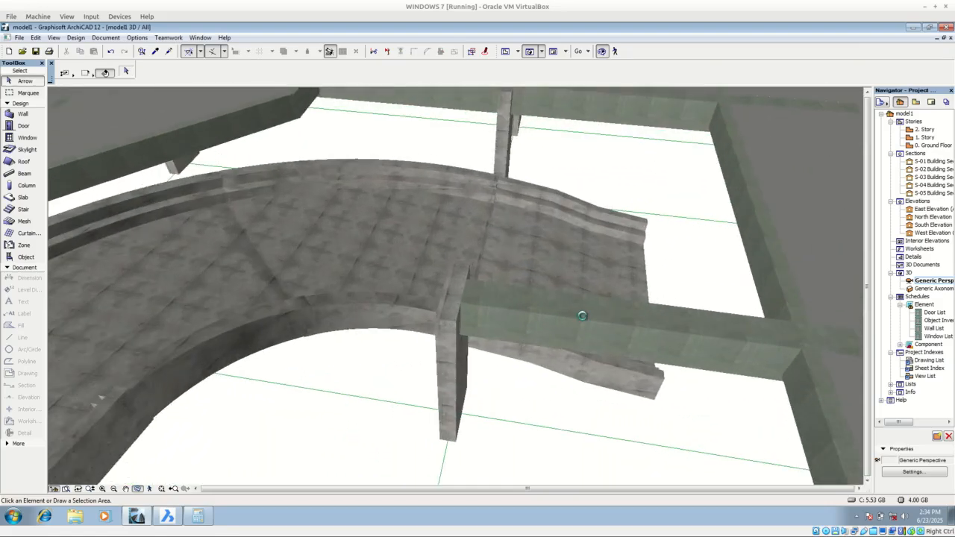
drag(582, 316, 463, 314)
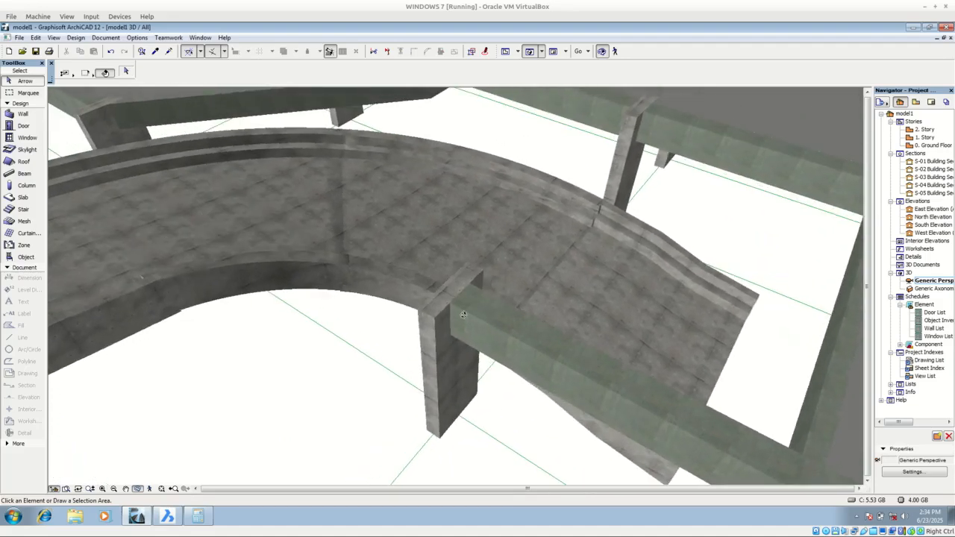
scroll(584, 293, down, 4)
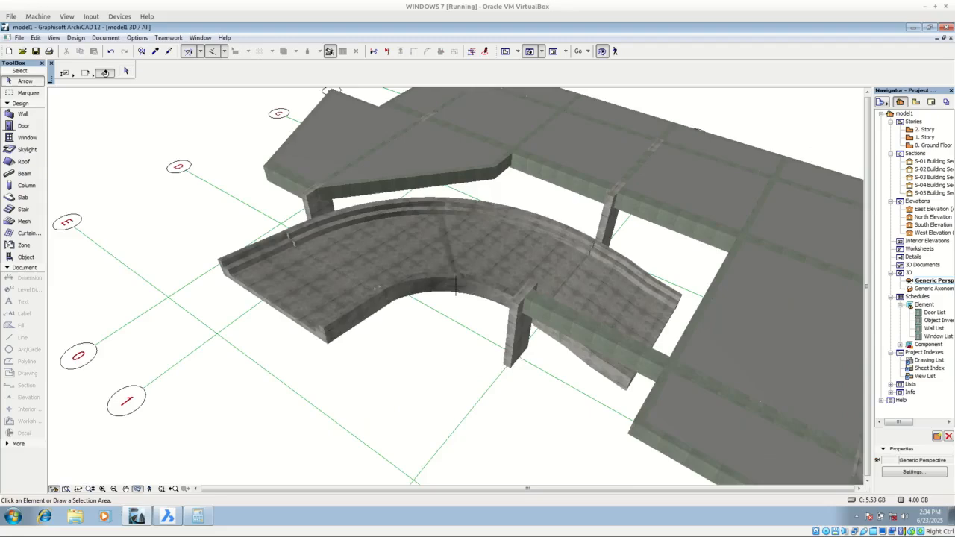
shift+middle_drag(455, 286, 476, 382)
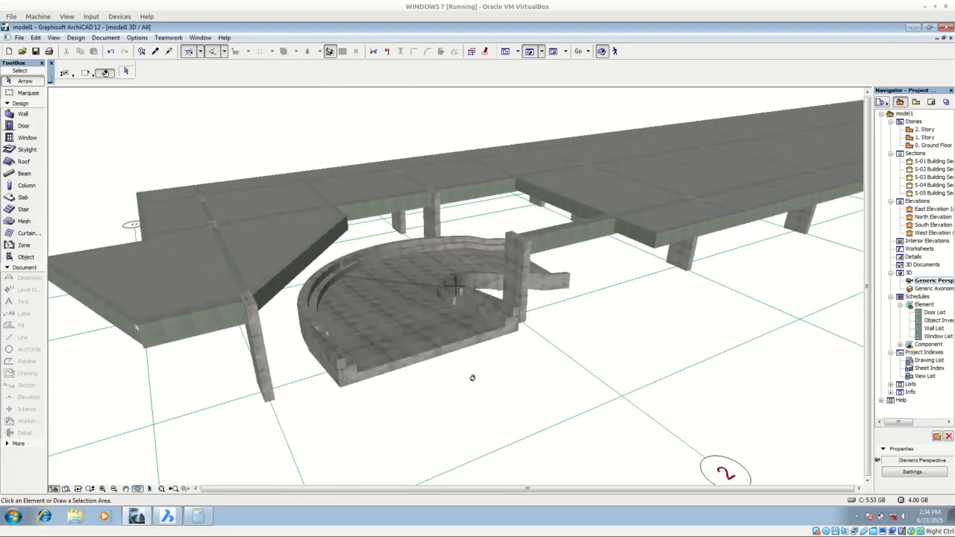
scroll(428, 308, up, 8)
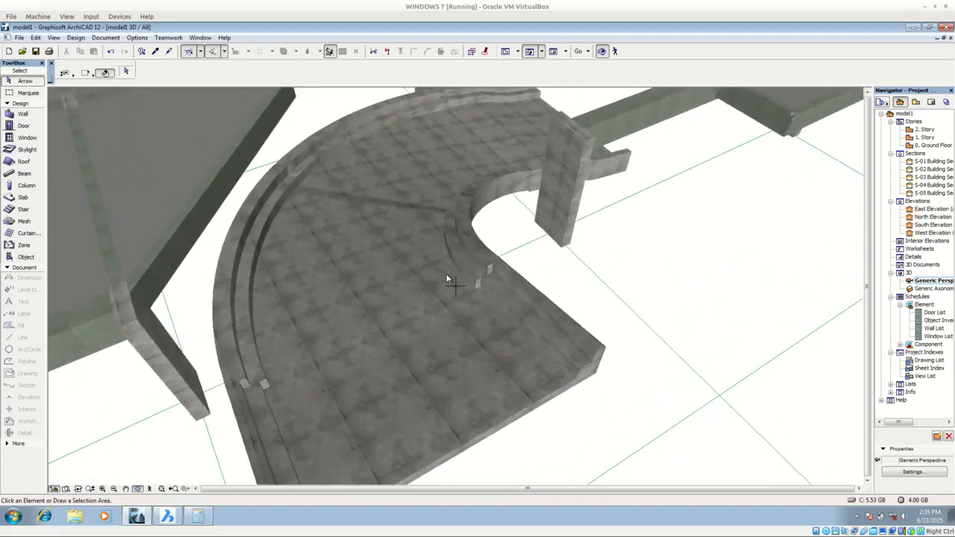
click(470, 238)
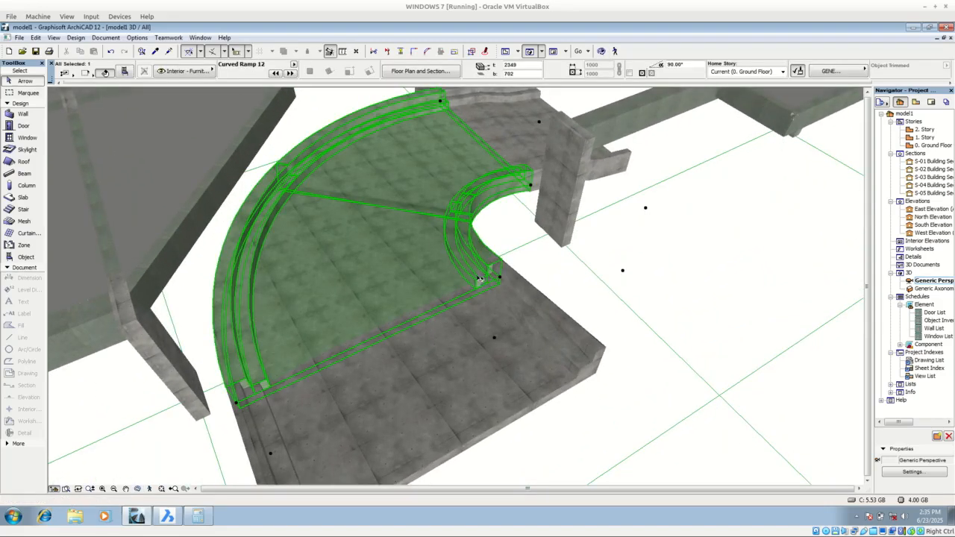
click(597, 285)
click(550, 306)
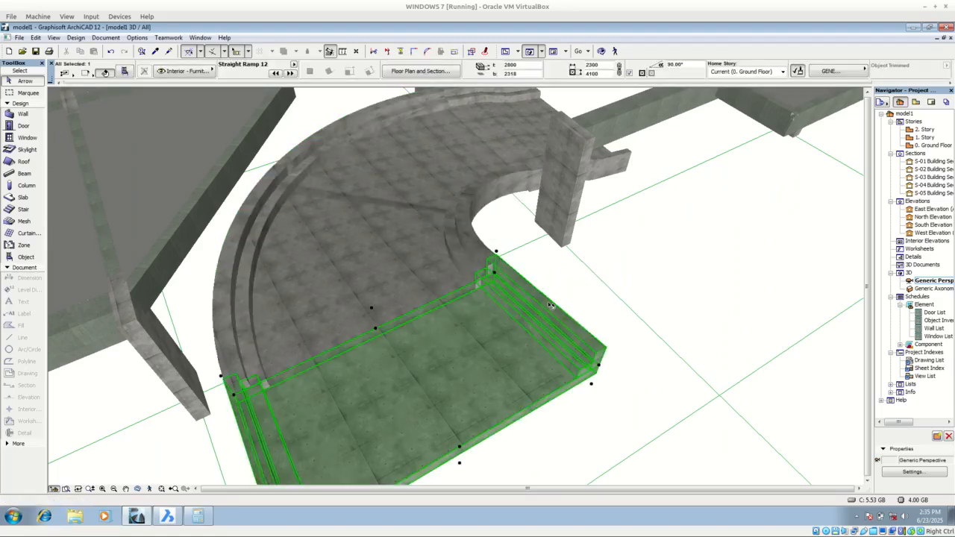
click(124, 71)
drag(686, 282, 541, 118)
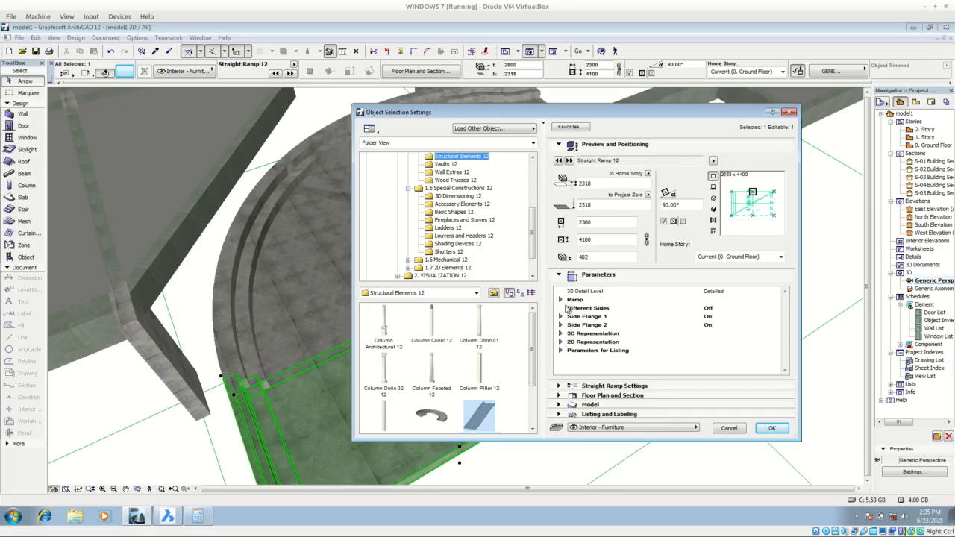
click(567, 389)
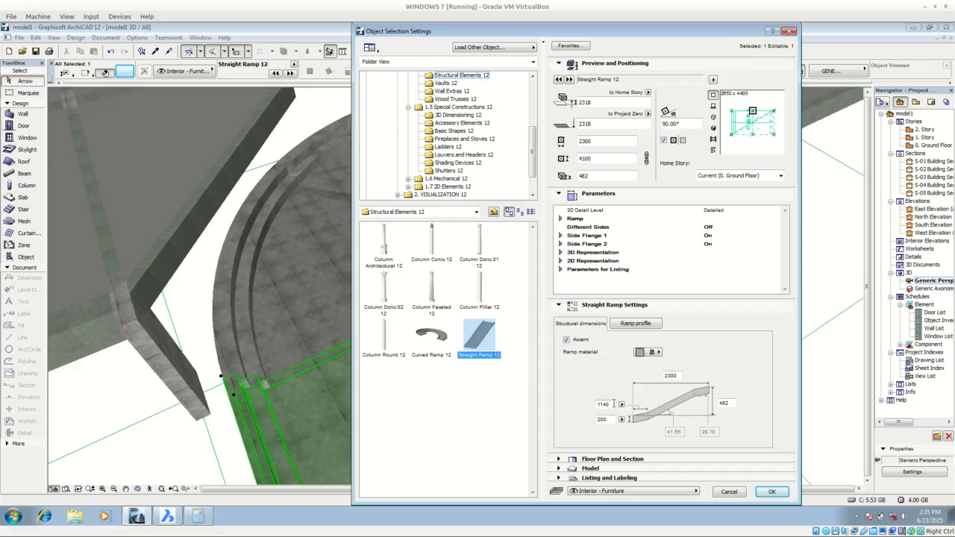
drag(614, 404, 584, 403)
text(10)
click(609, 420)
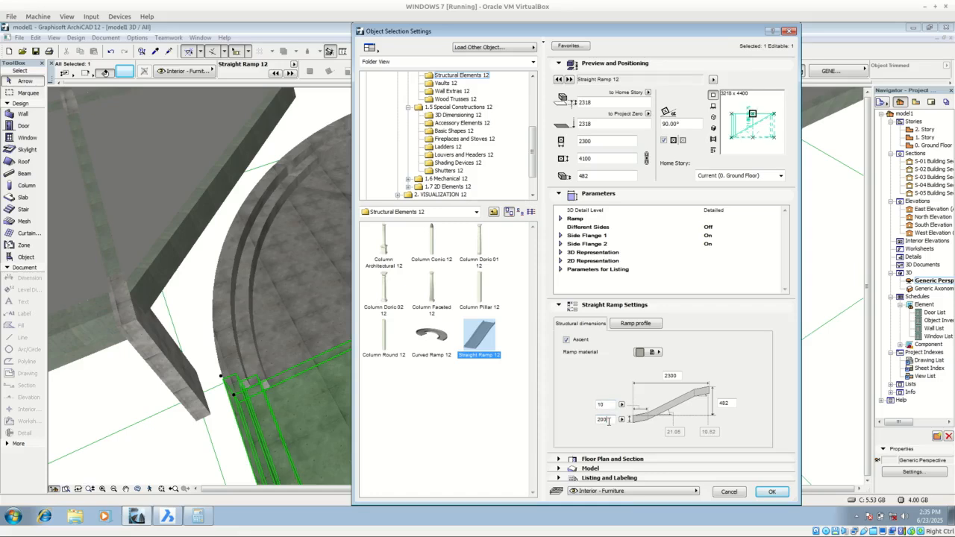
Set the inner flange step's height and width to 0 in that straight ramp's profile and apply the settings
click(558, 460)
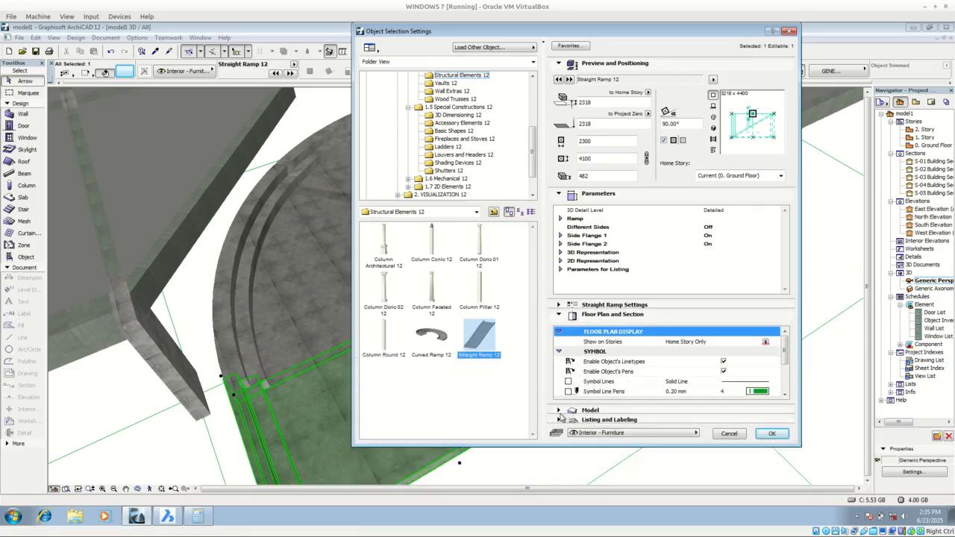
click(559, 410)
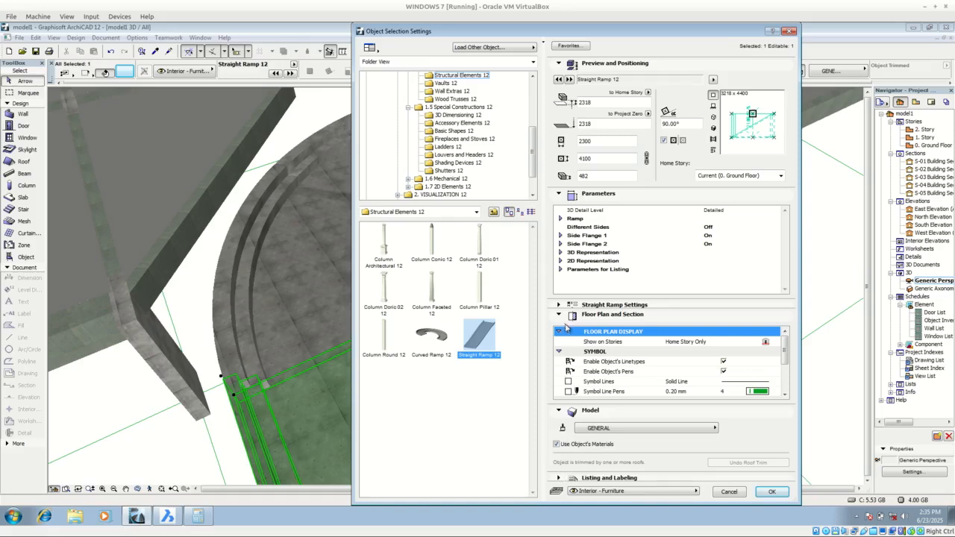
click(560, 305)
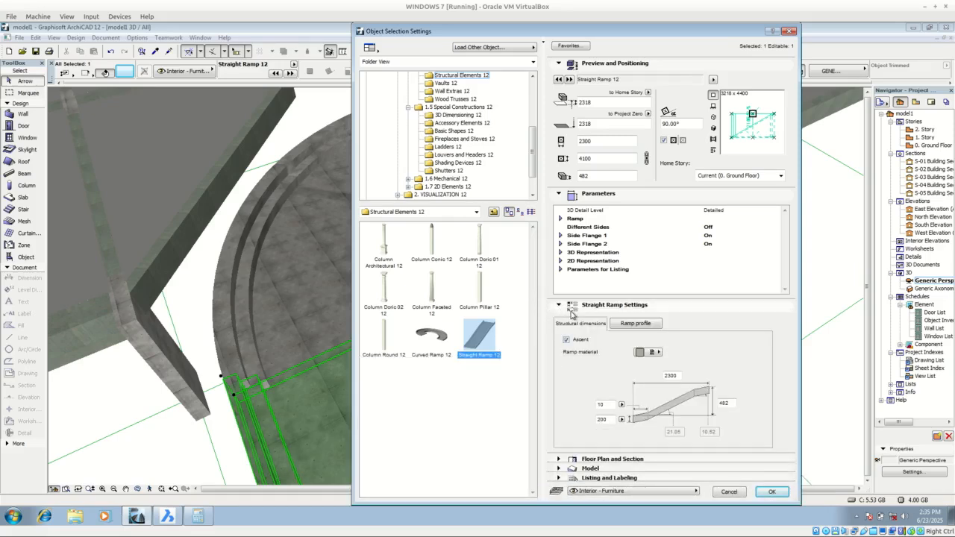
click(619, 325)
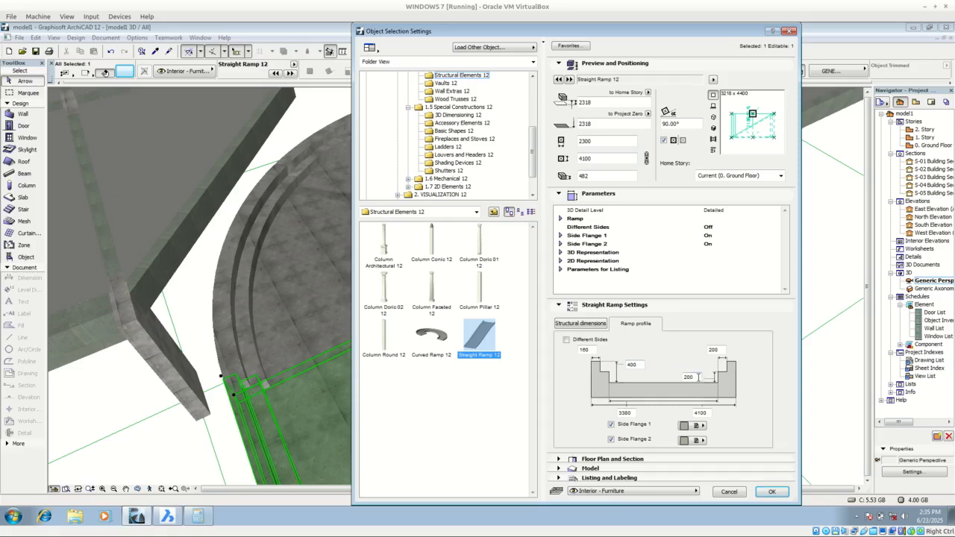
click(694, 377)
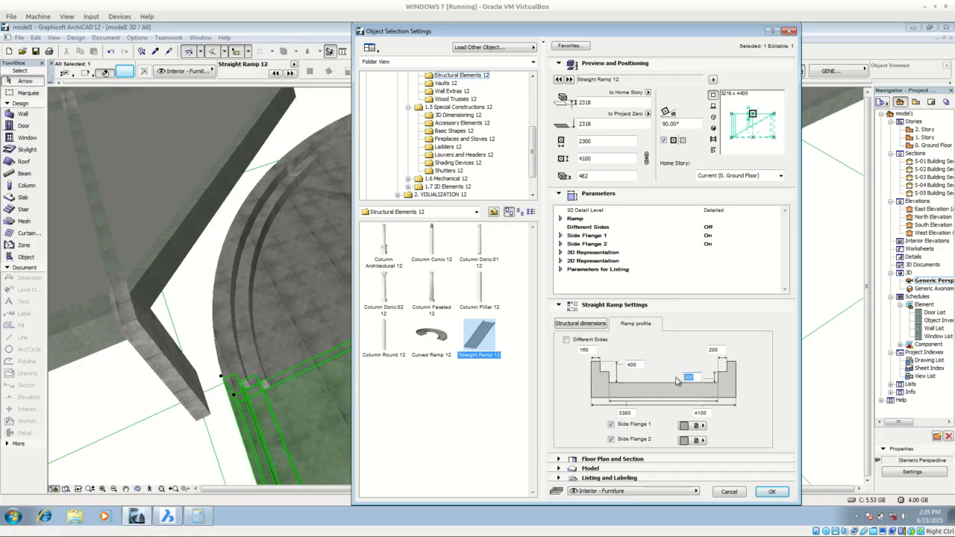
text(0)
click(714, 350)
text(0)
click(687, 379)
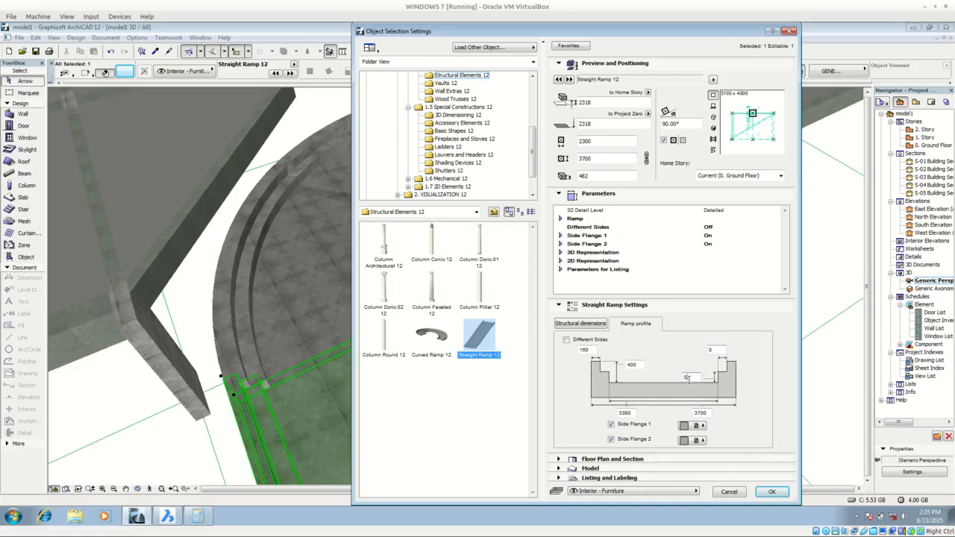
click(769, 491)
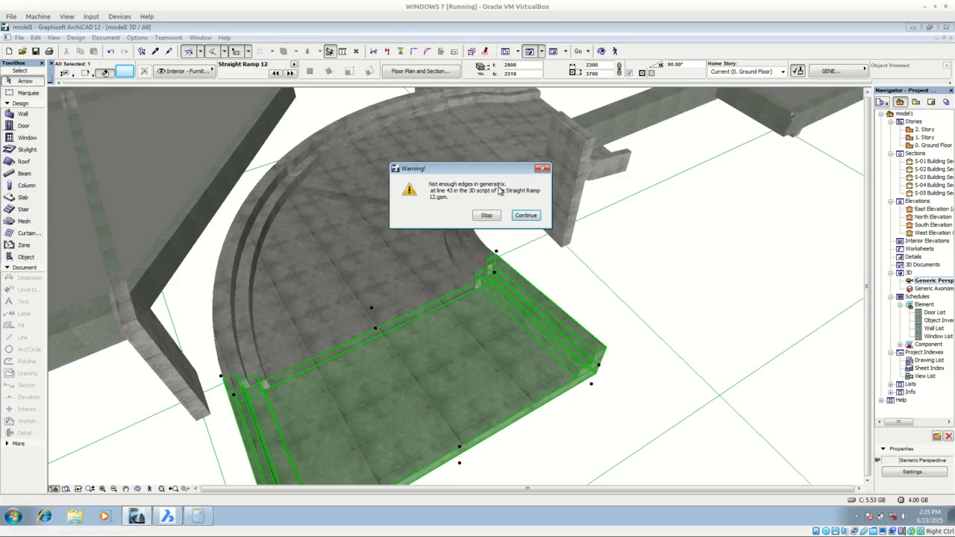
click(525, 216)
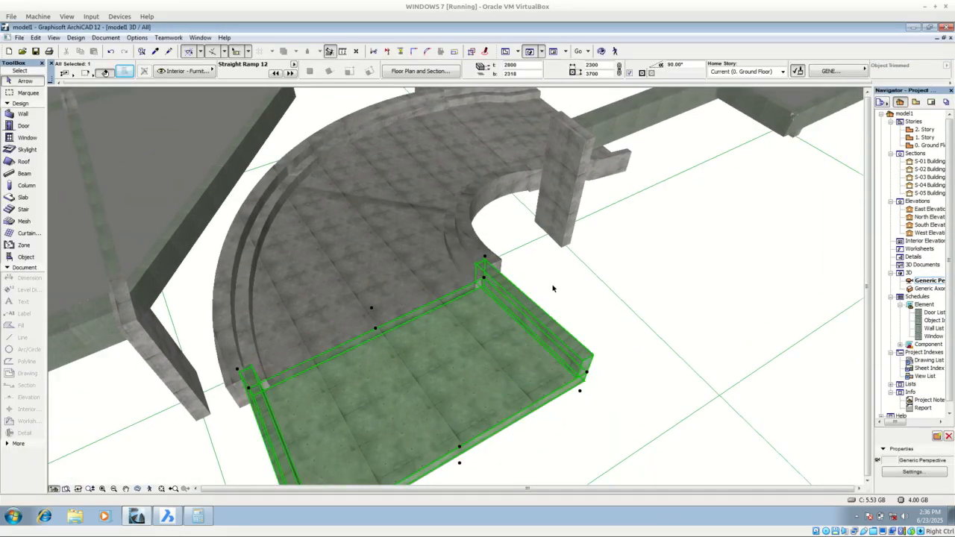
Set the curved ramp's inner flange step height to 0, try a step width of 0, apply the settings and close the report
scroll(553, 286, down, 2)
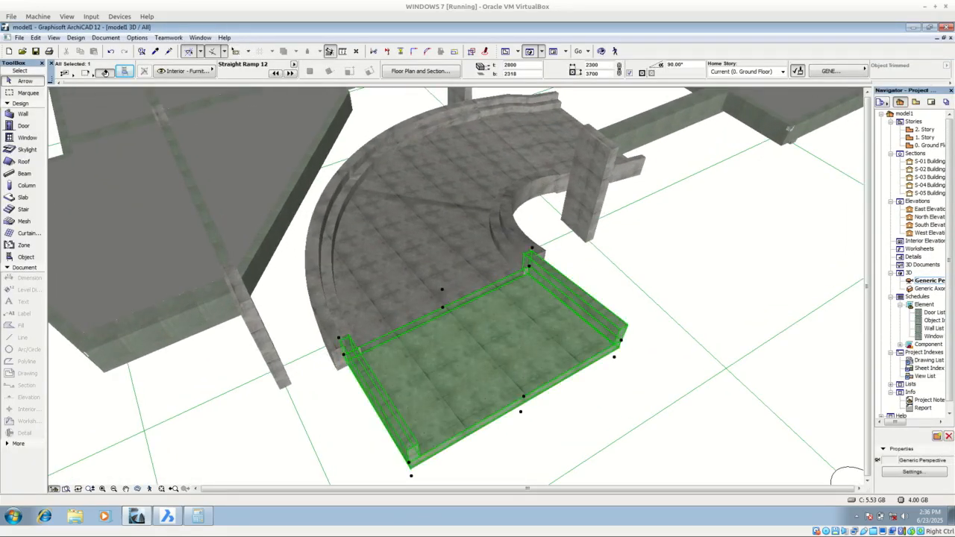
click(337, 375)
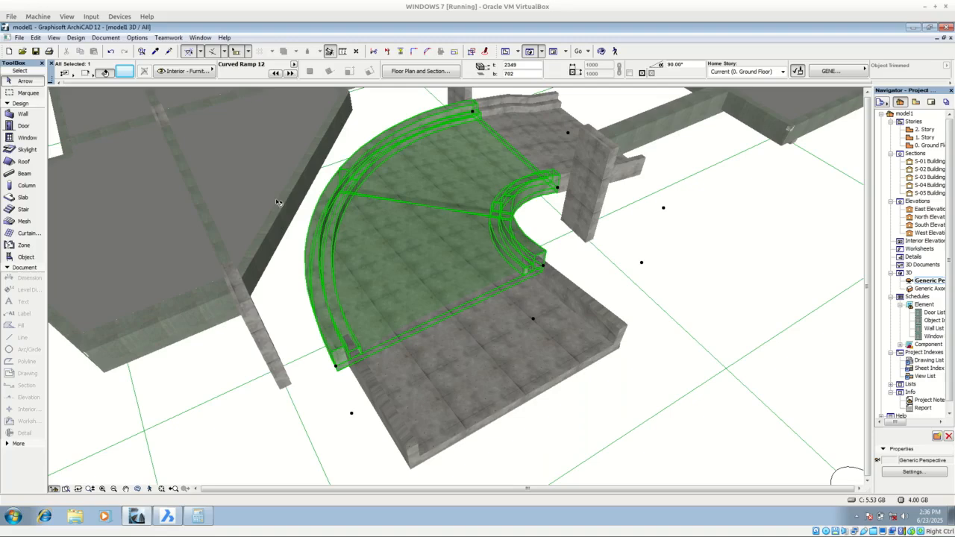
click(125, 71)
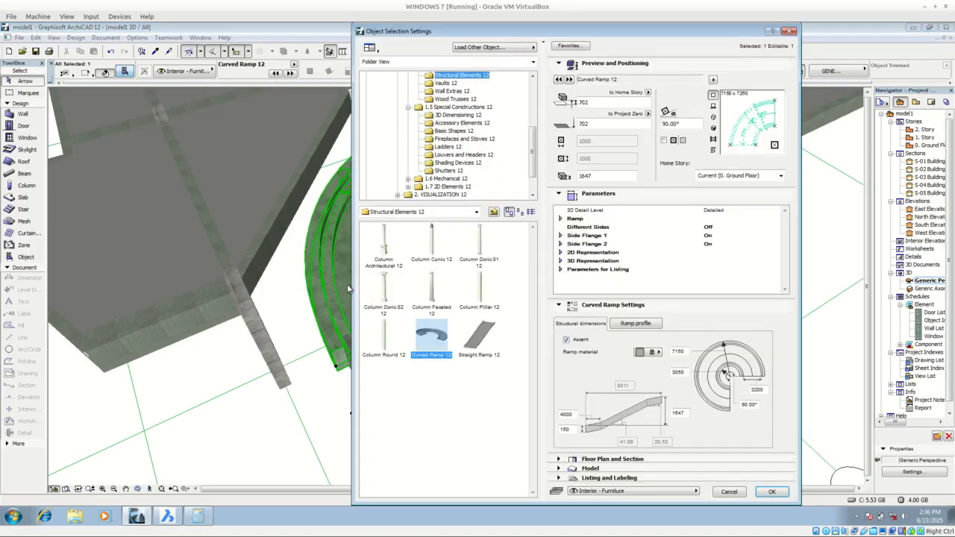
click(640, 327)
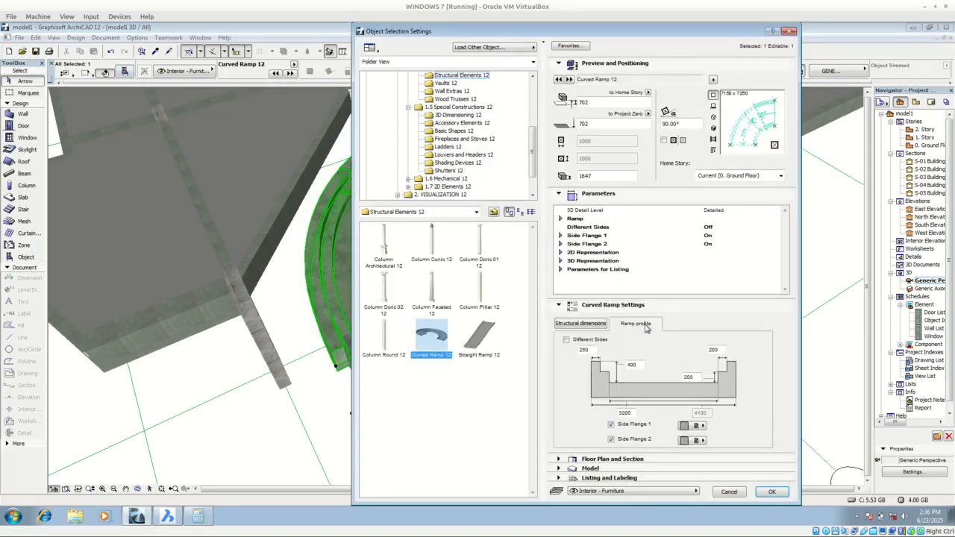
double_click(694, 377)
text(0)
double_click(713, 350)
text(0)
click(751, 413)
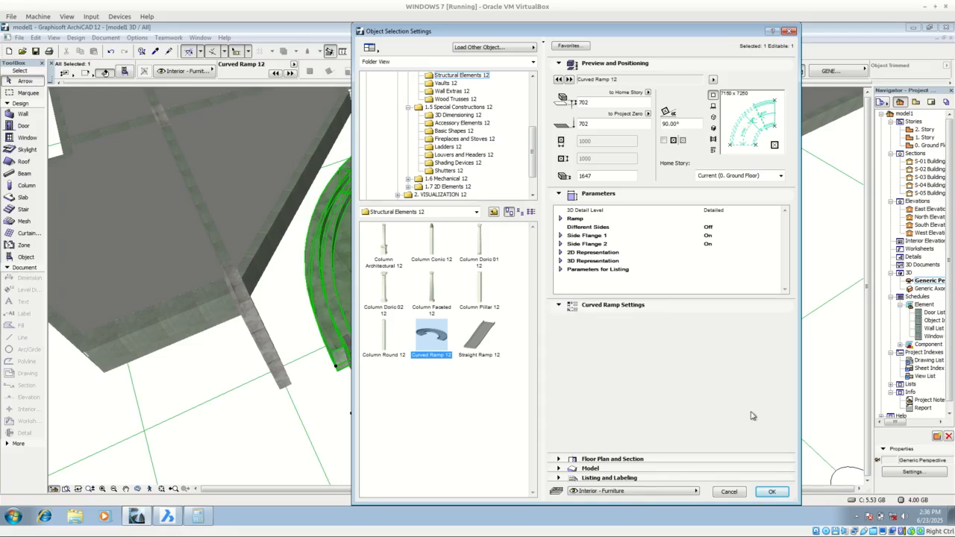
click(772, 493)
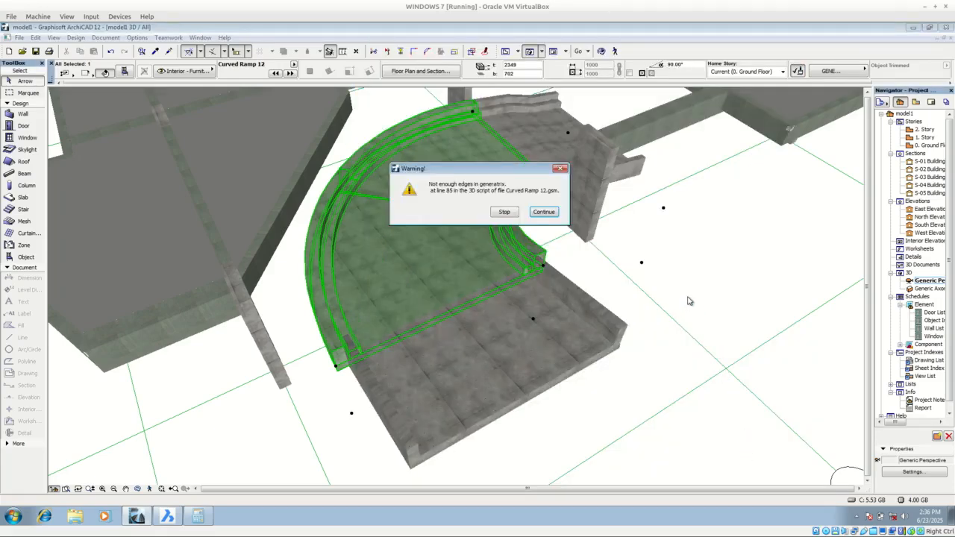
click(552, 215)
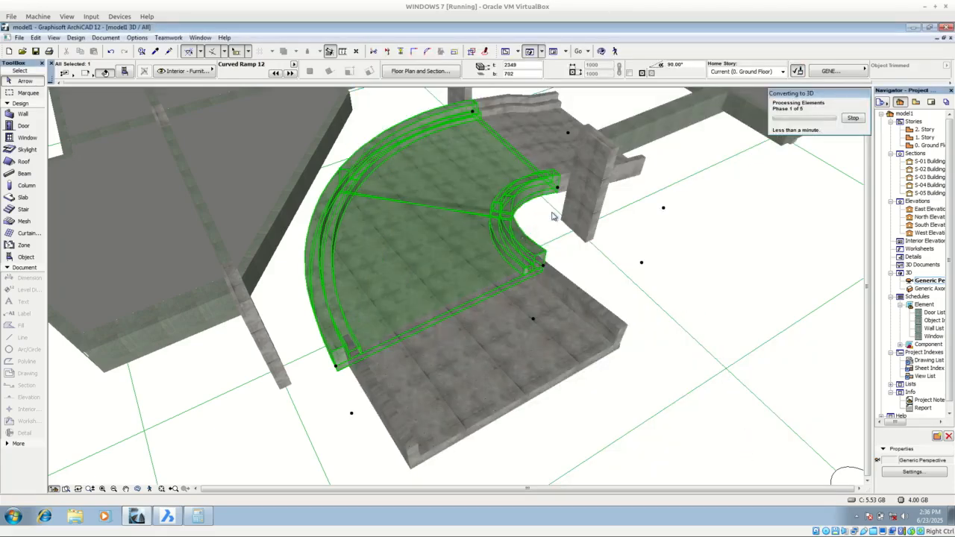
click(552, 213)
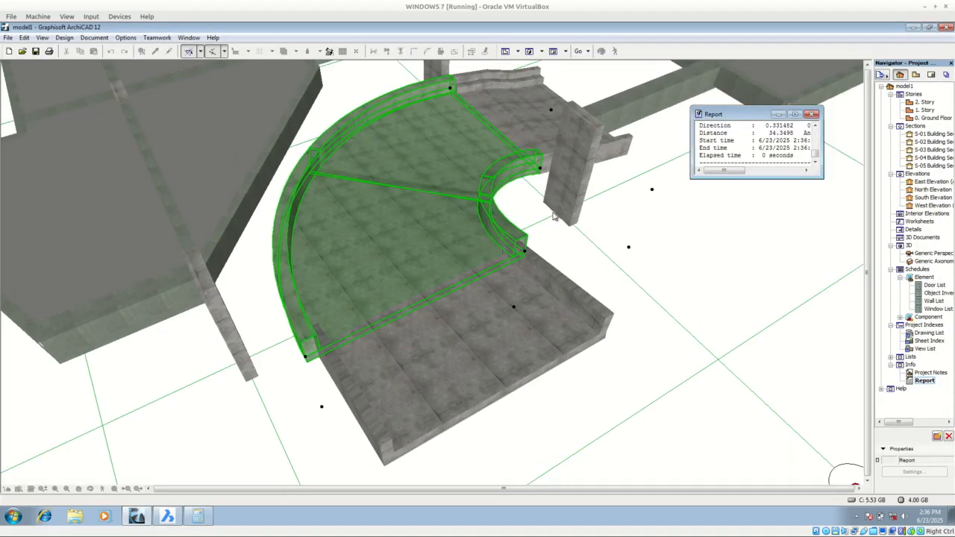
click(813, 113)
click(687, 276)
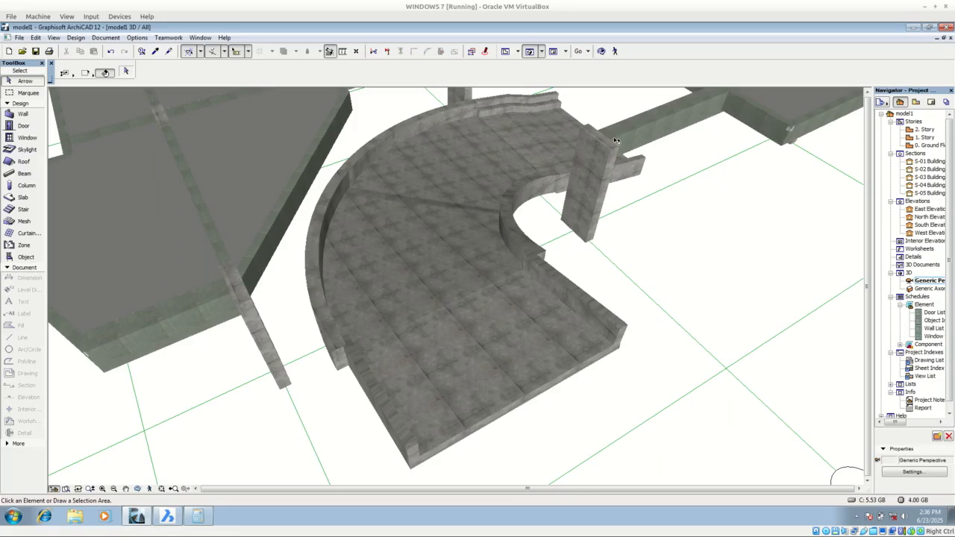
Inspect the ramp joints in 3D, open the curved ramp's lower transition length for editing and apply the settings
click(602, 51)
drag(515, 286, 343, 375)
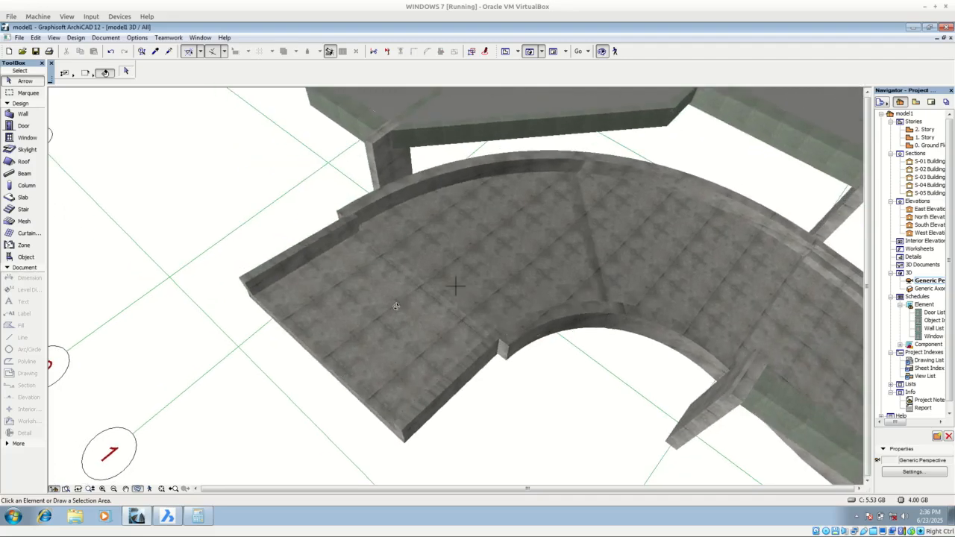
drag(396, 305, 395, 313)
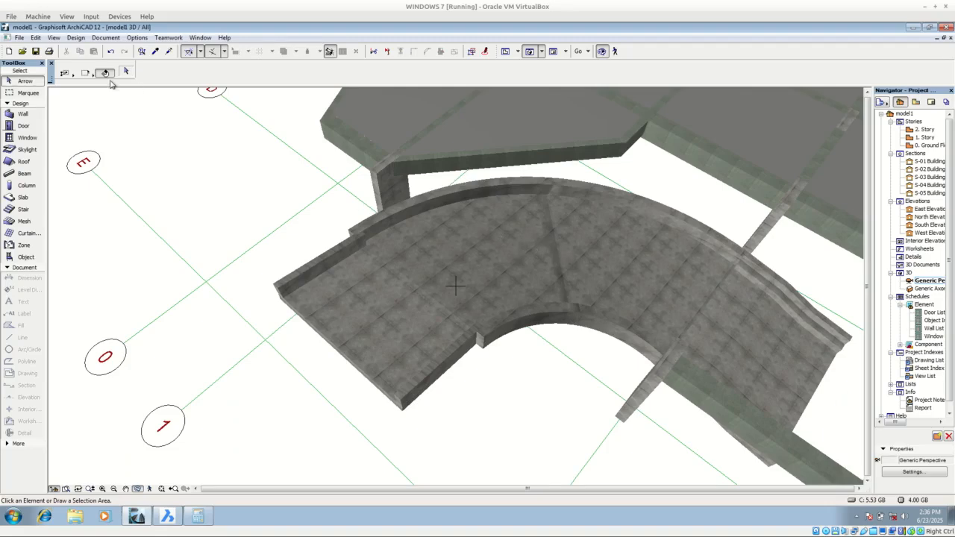
click(514, 228)
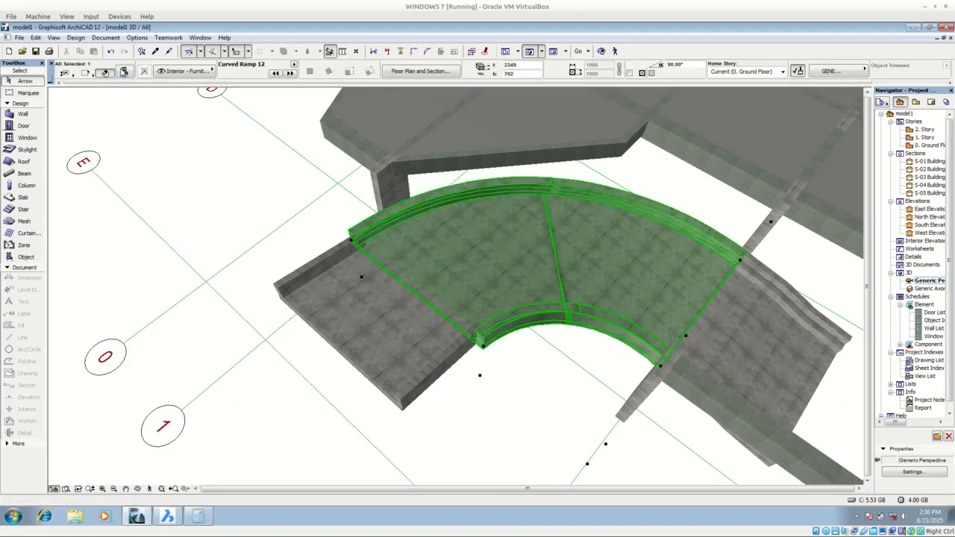
double_click(536, 261)
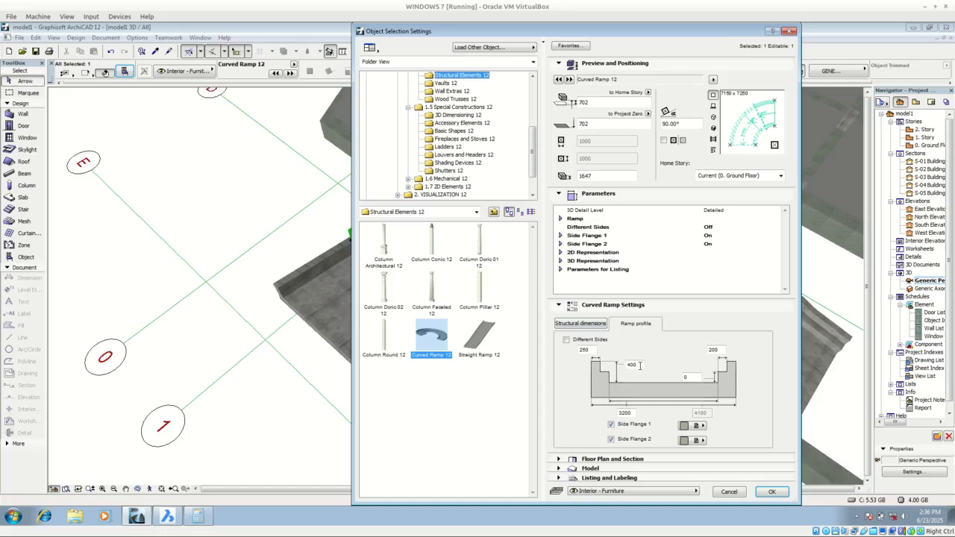
click(586, 325)
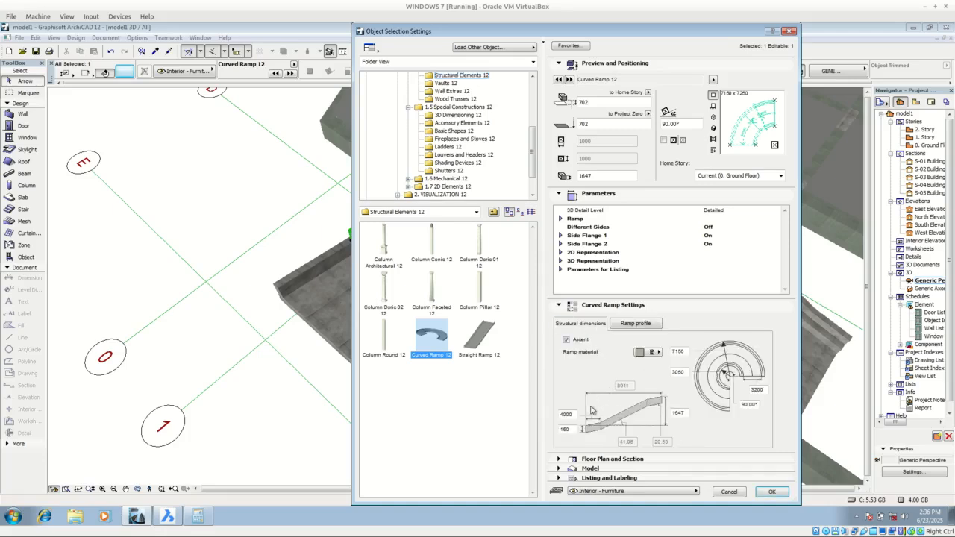
click(565, 415)
click(772, 491)
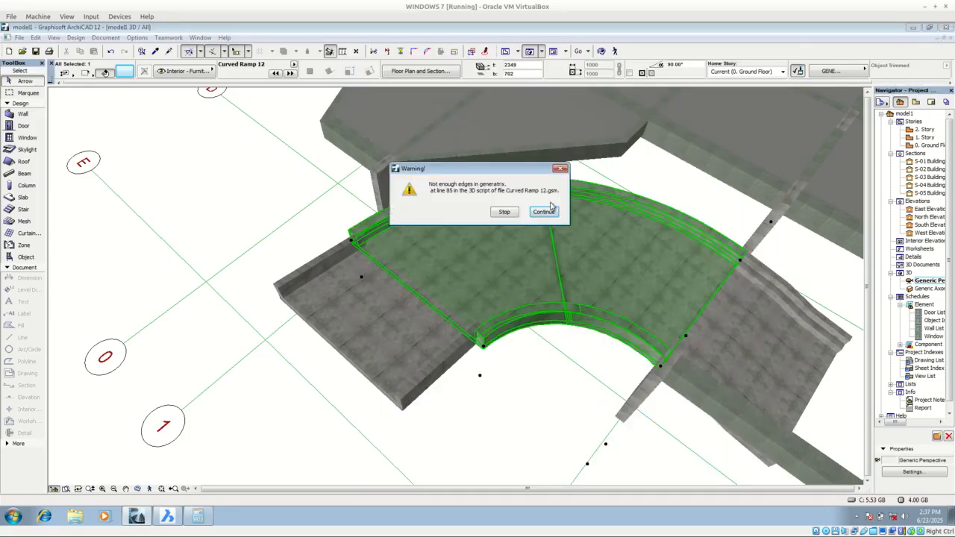
click(551, 215)
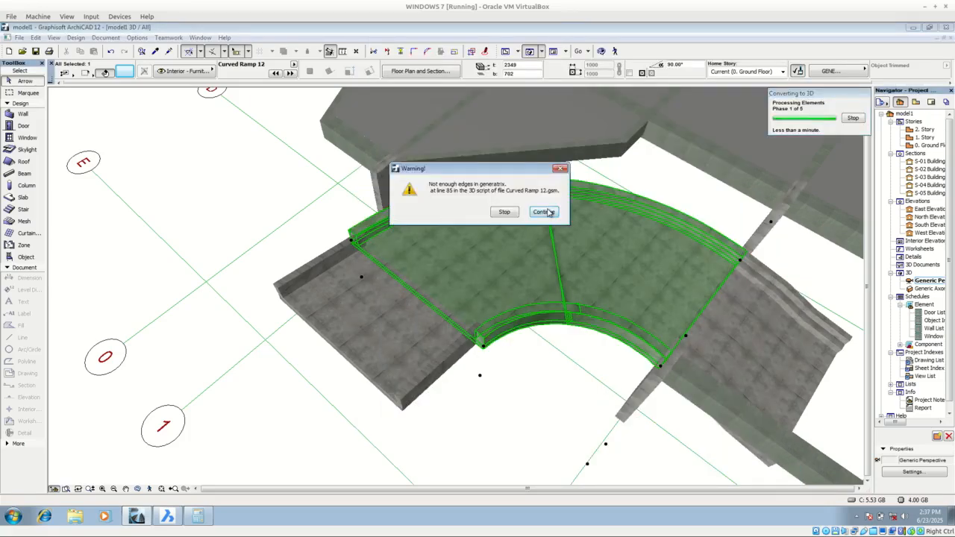
click(548, 212)
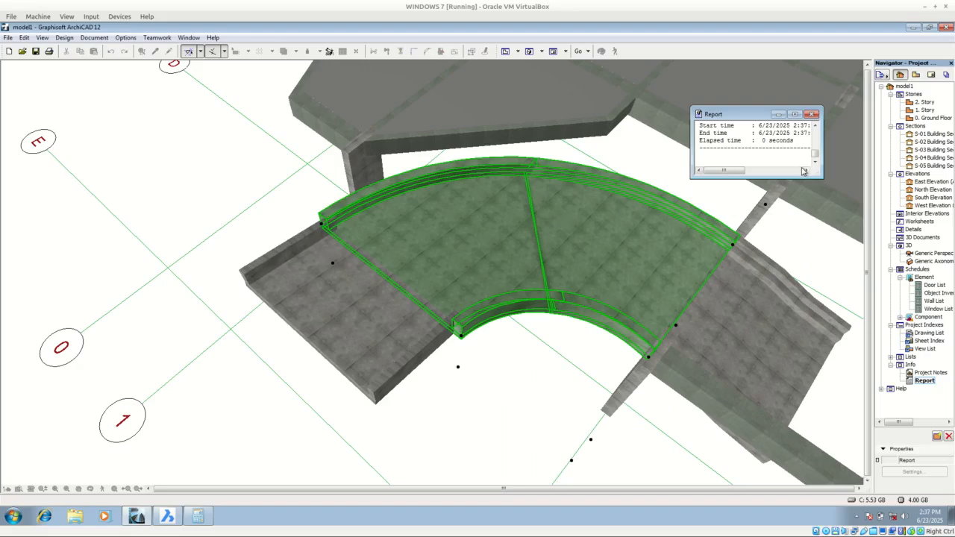
Close the report and examine the joints between the curved and straight ramps in 3D
click(812, 114)
click(547, 350)
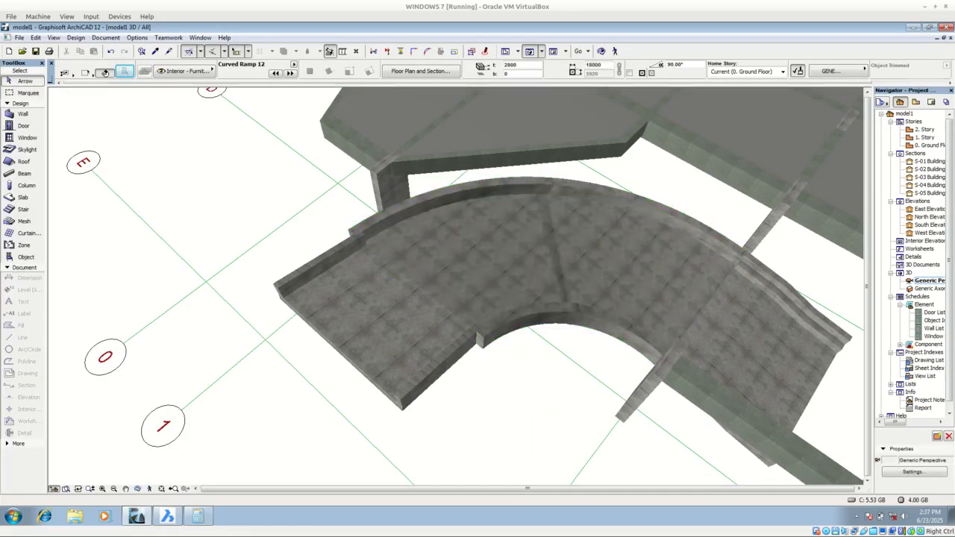
click(602, 51)
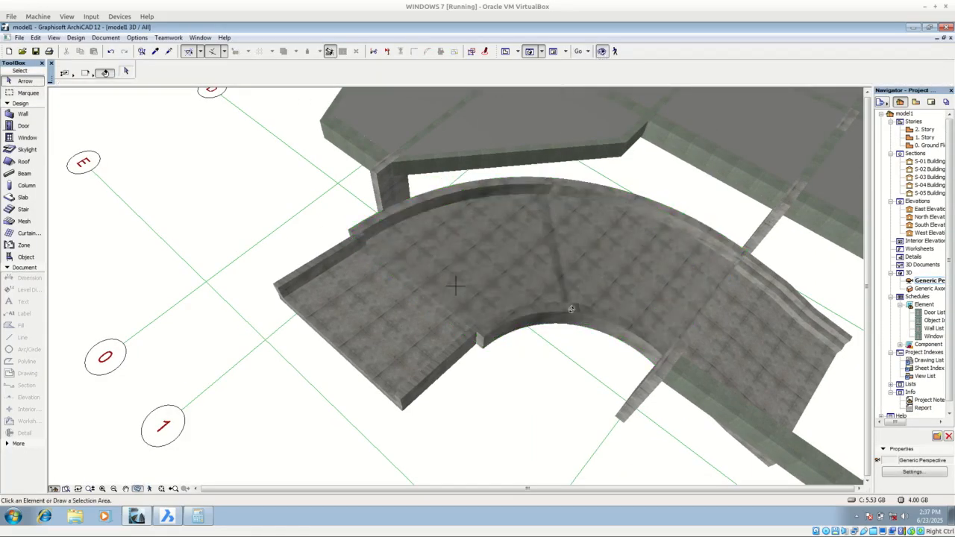
drag(512, 280, 302, 337)
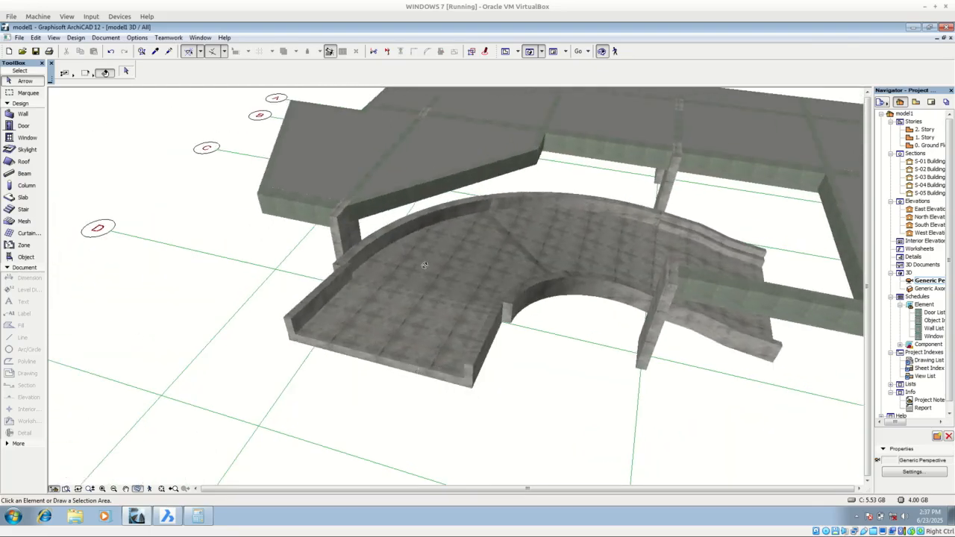
key(Escape)
On the ground floor plan, widen the straight ramp beyond the curved ramp's upper end to match the curved ramp's outer edges
click(505, 50)
scroll(436, 317, up, 6)
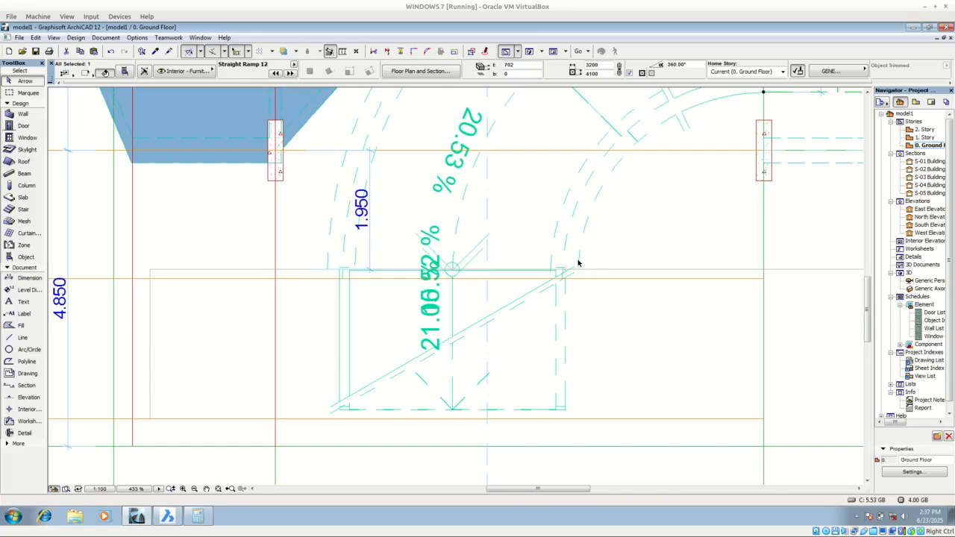
key(Escape)
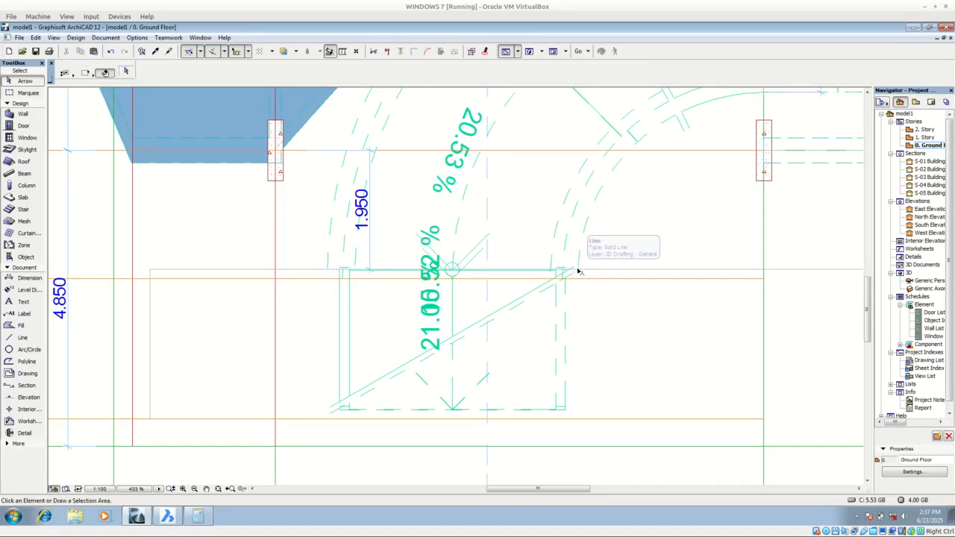
click(564, 410)
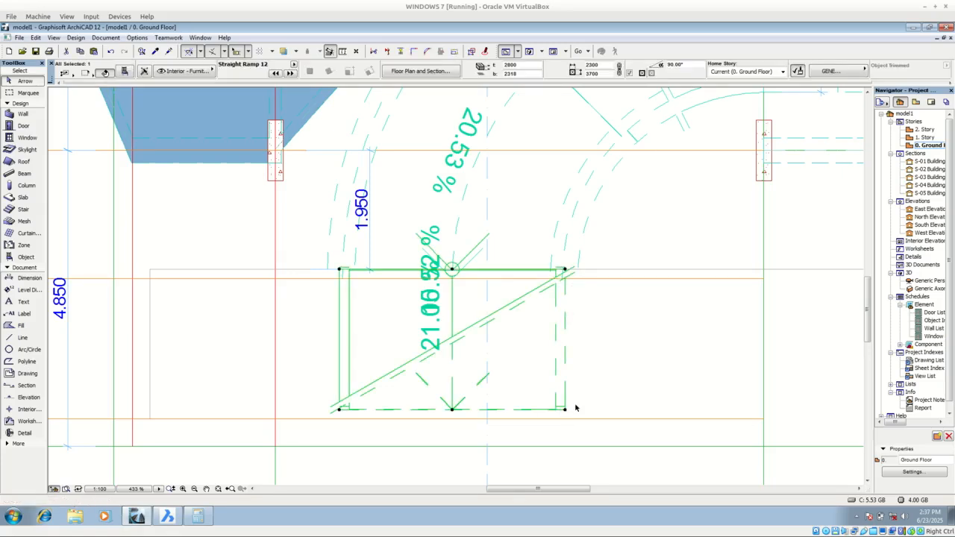
click(601, 73)
key(Return)
click(669, 338)
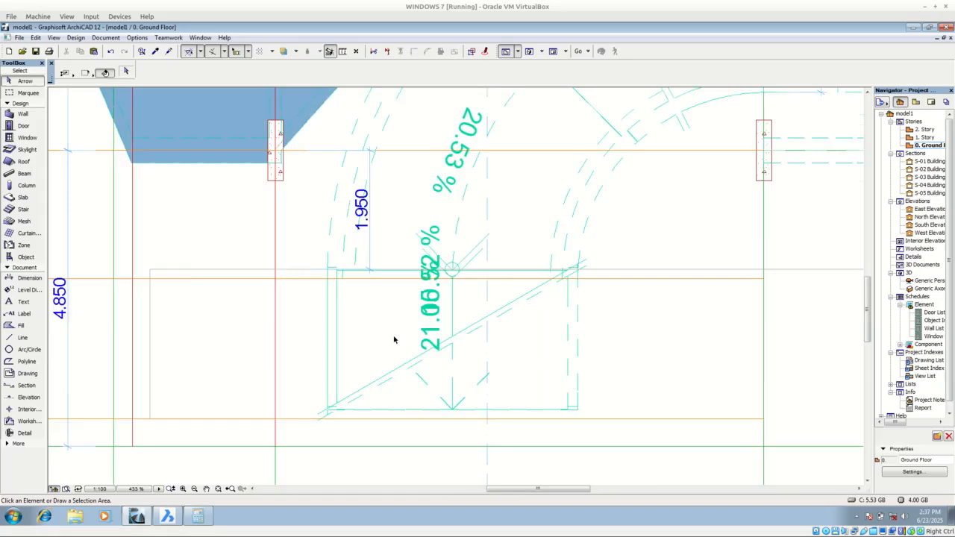
Shorten the transition length of the straight ramp at the curved ramp's lower end and set its inner flange step height and width to 0
scroll(394, 339, down, 5)
scroll(580, 132, up, 4)
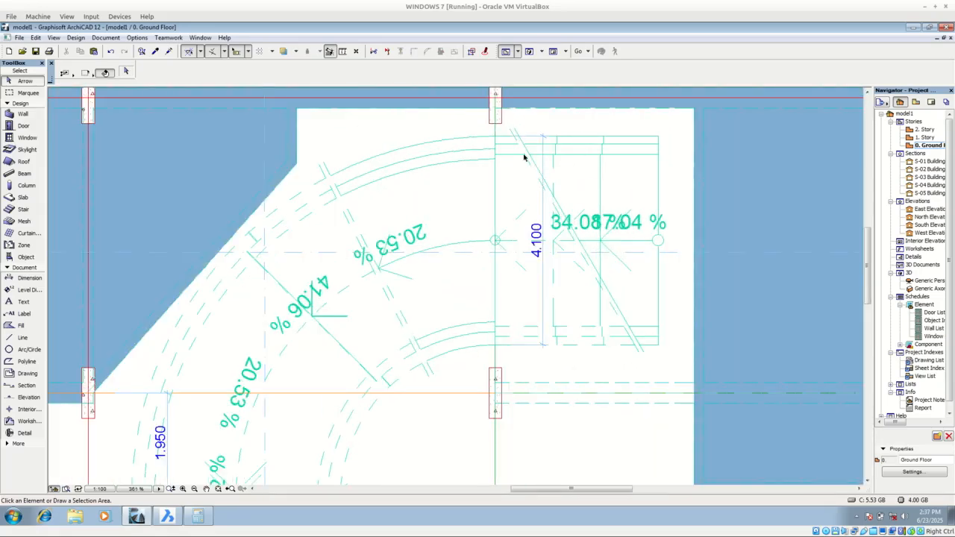
scroll(524, 157, down, 2)
scroll(540, 176, up, 1)
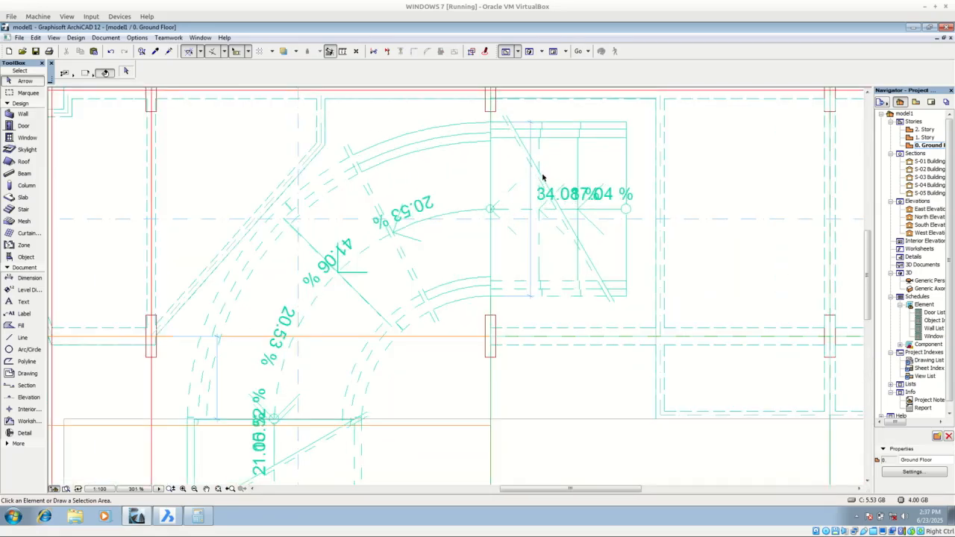
click(627, 298)
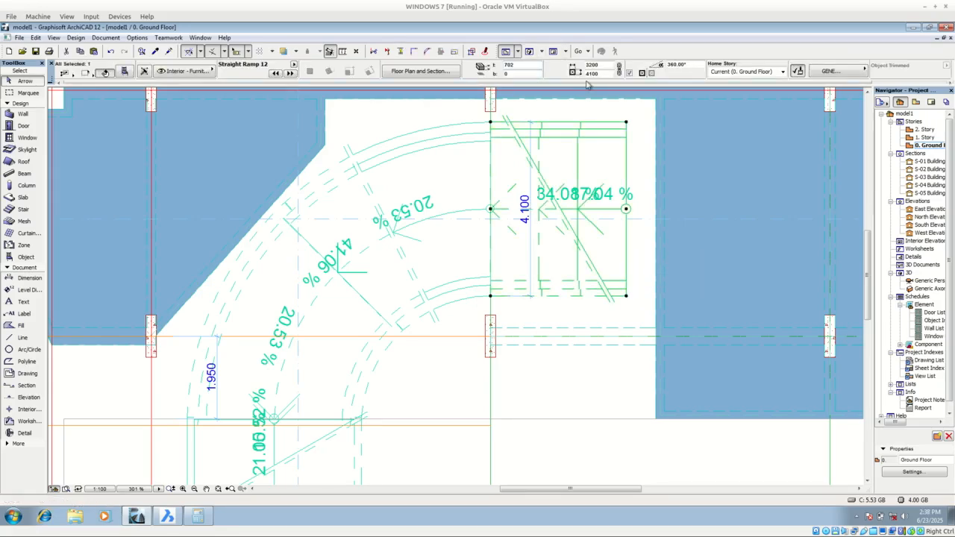
click(126, 71)
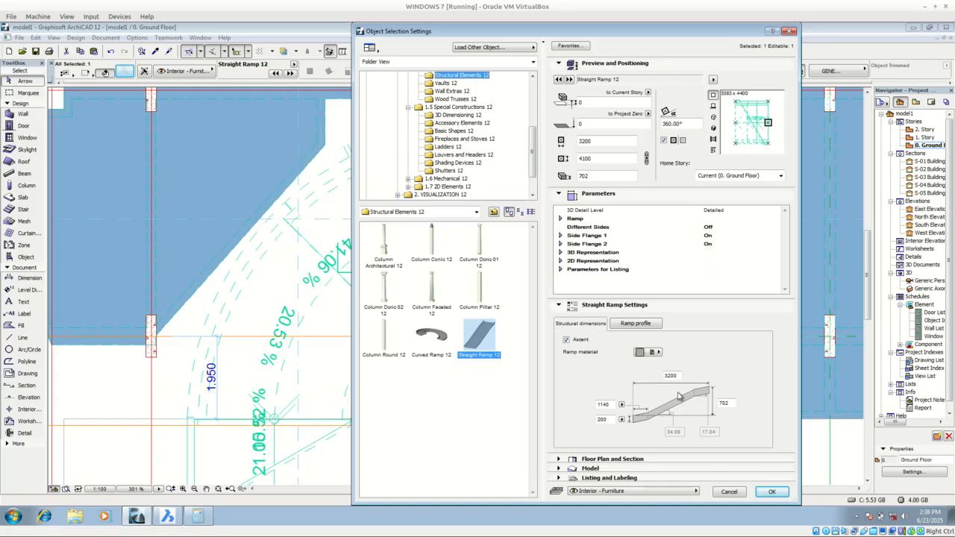
drag(611, 404, 565, 405)
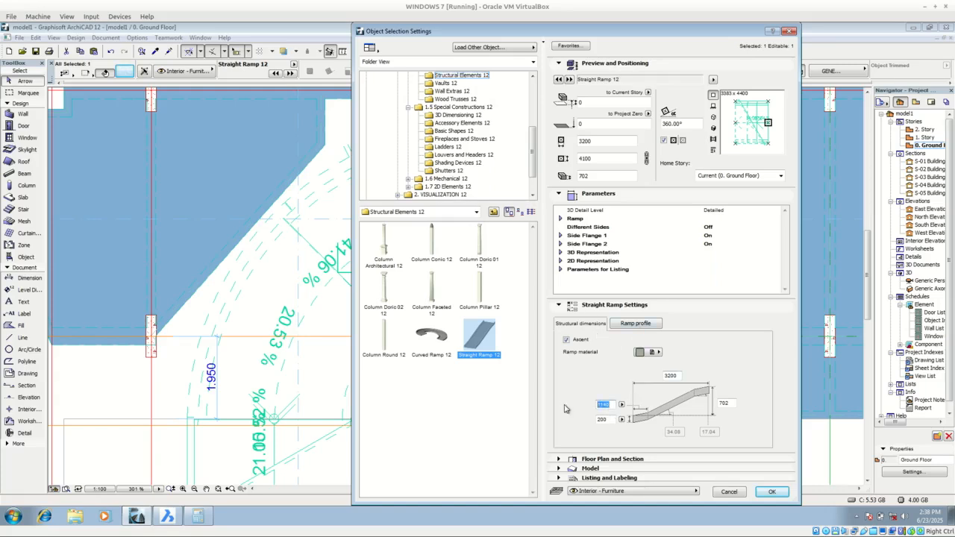
click(638, 326)
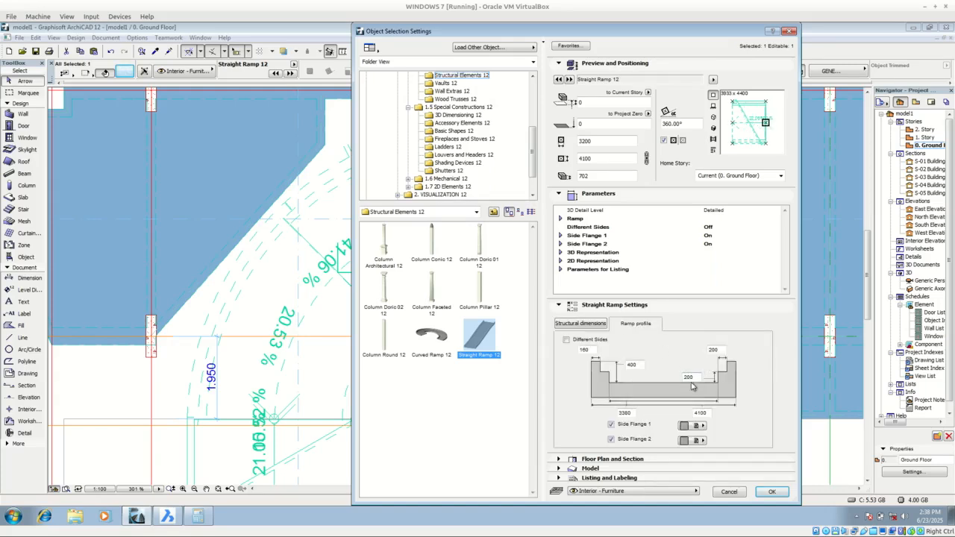
text(0)
click(772, 491)
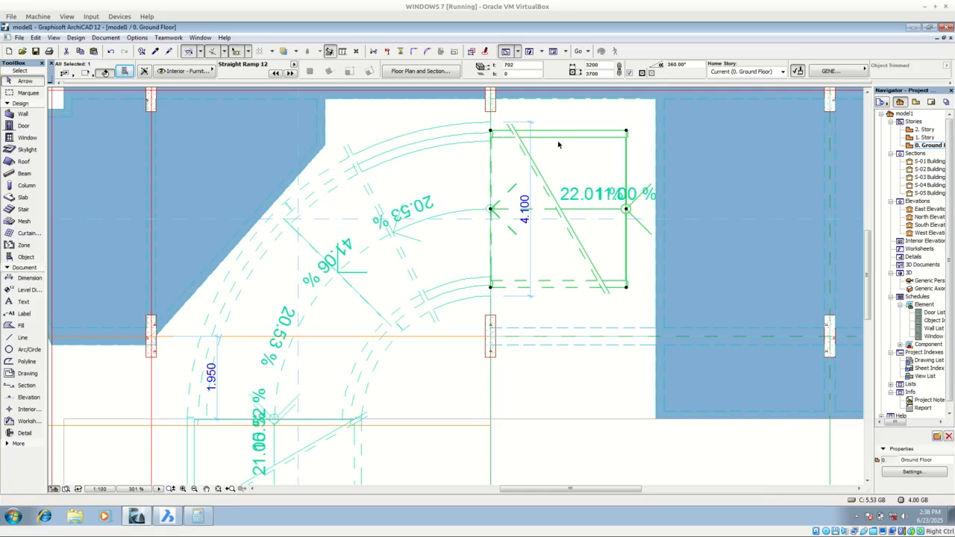
Set the width of the straight ramp at the curved ramp's lower end to 4100
key(Escape)
click(627, 136)
double_click(597, 74)
text(4100)
key(Return)
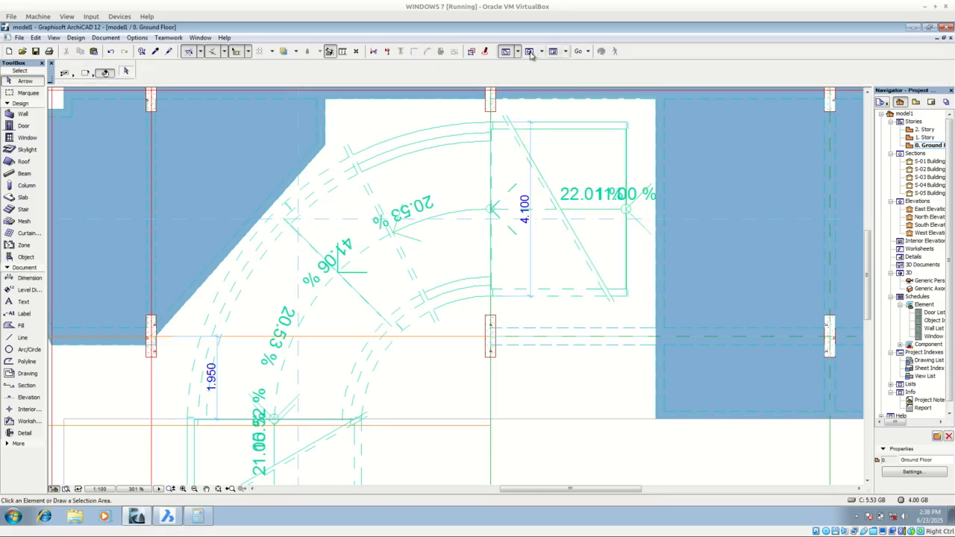
Regenerate the model in 3D, continue past the ramp script warnings and close the report
click(529, 52)
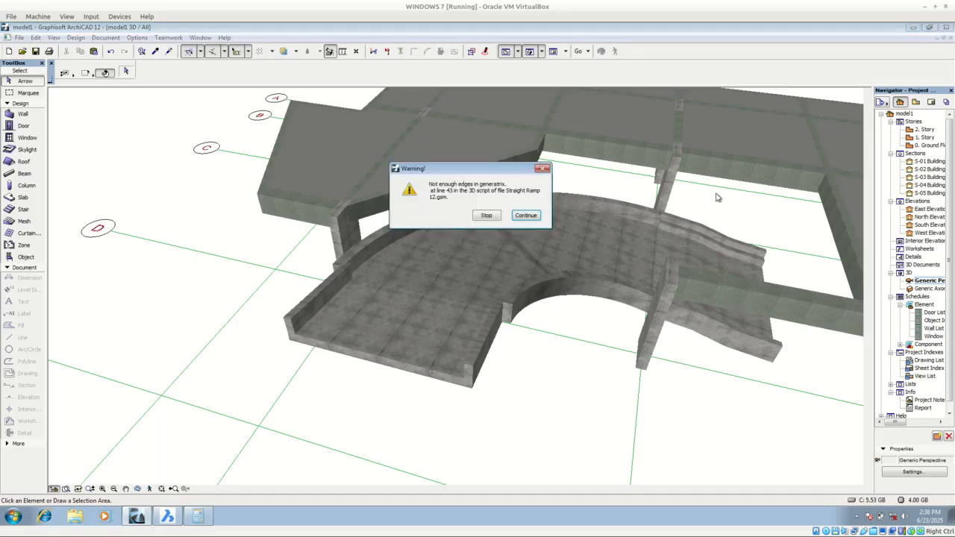
click(520, 216)
click(520, 216)
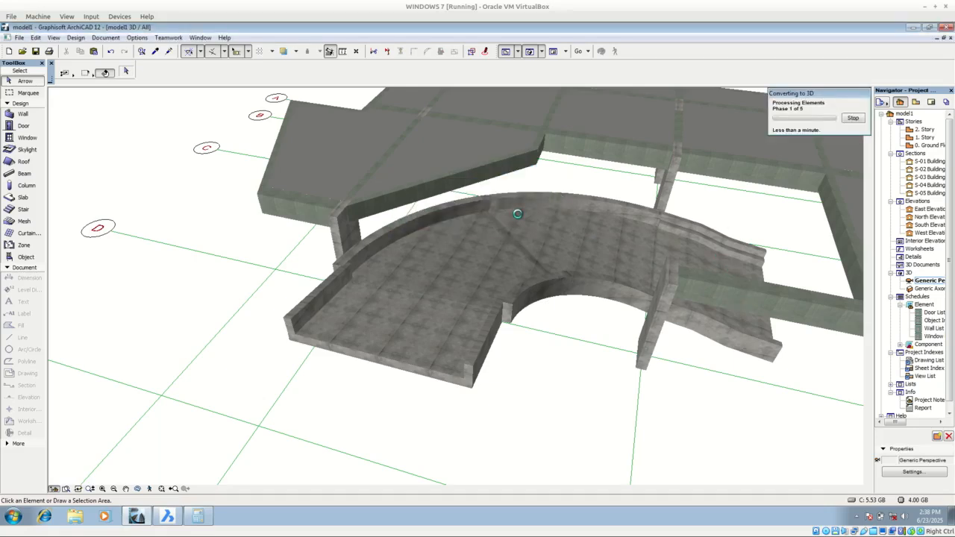
click(519, 215)
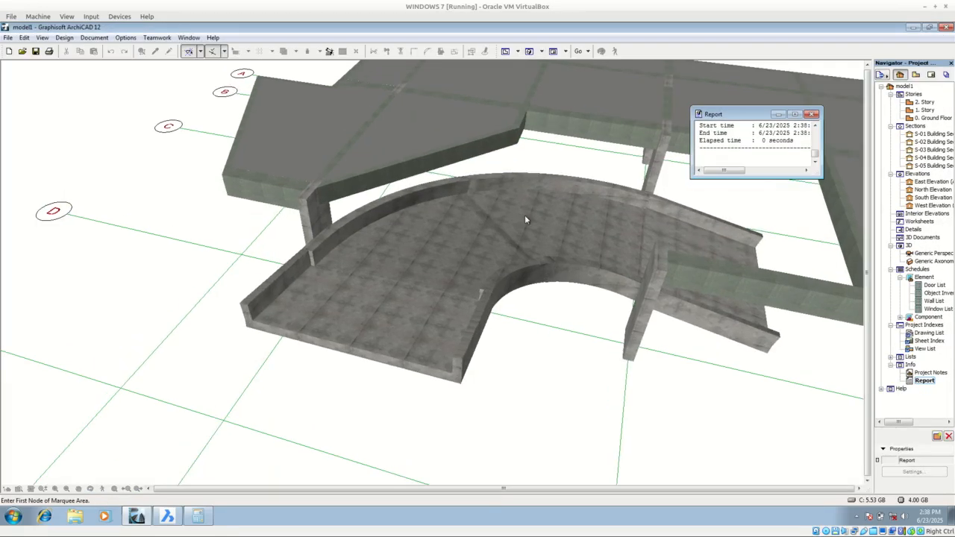
click(812, 113)
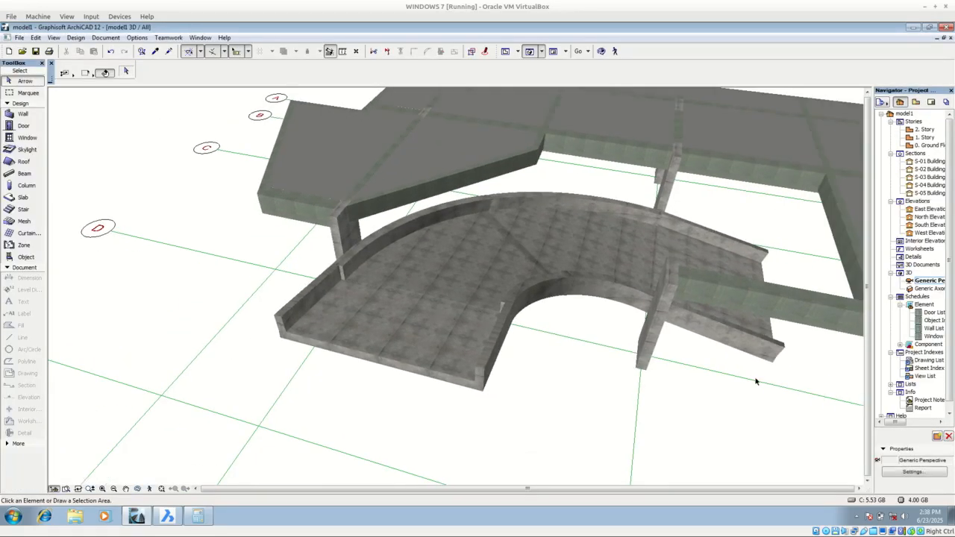
Examine the ramp segments, their flange joints and their fit with the surrounding columns and slab from several 3D angles
click(601, 51)
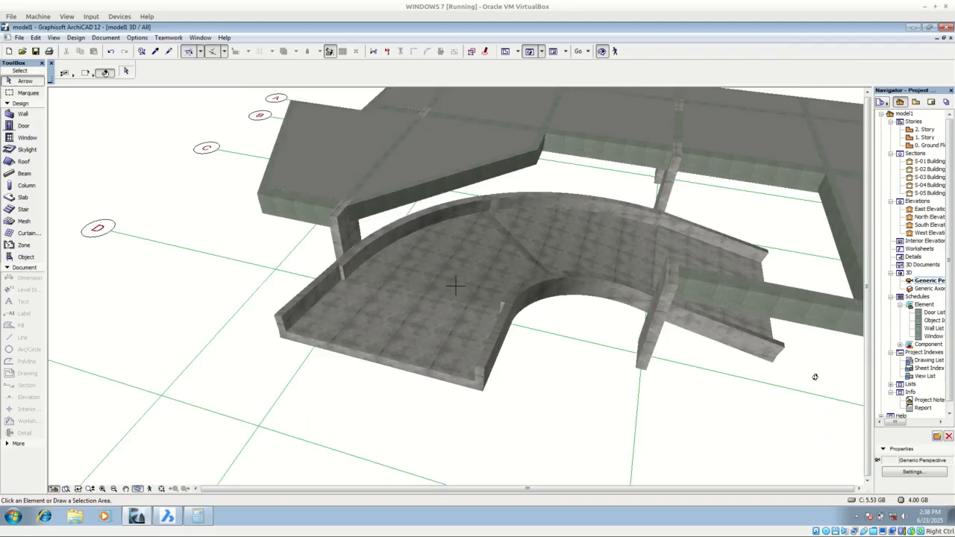
drag(814, 377, 777, 335)
drag(524, 312, 631, 285)
scroll(570, 279, up, 4)
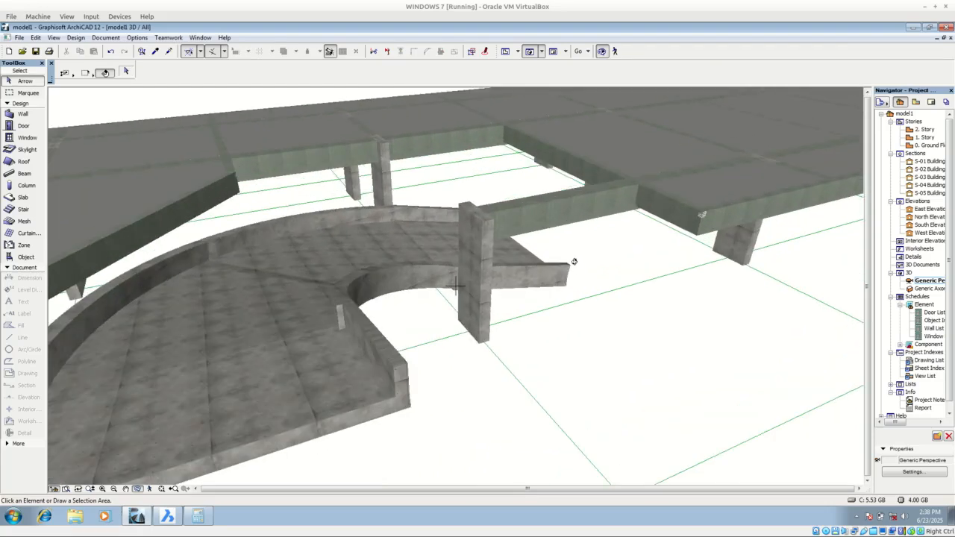
scroll(574, 263, down, 2)
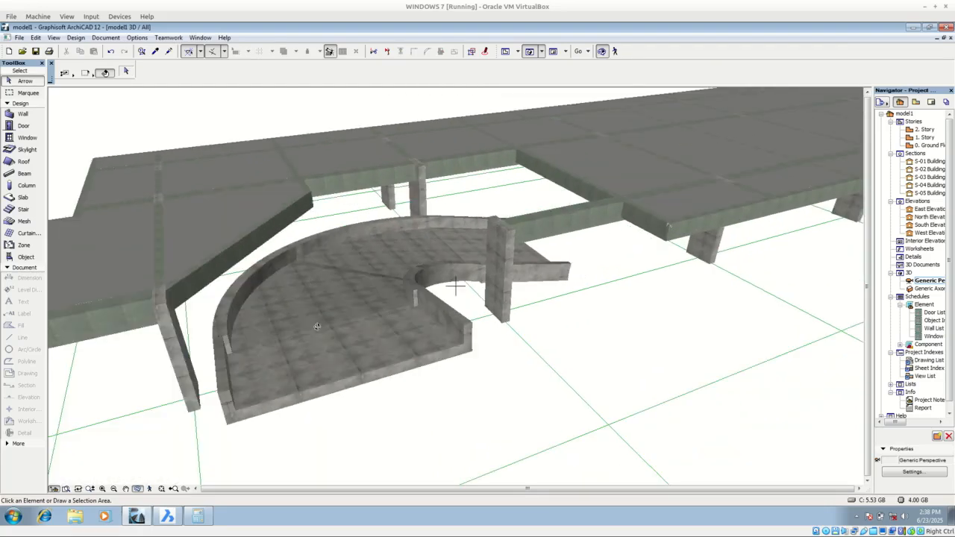
mouse_move(317, 327)
mouse_down()
mouse_move(330, 343)
mouse_move(328, 326)
mouse_move(338, 362)
mouse_up()
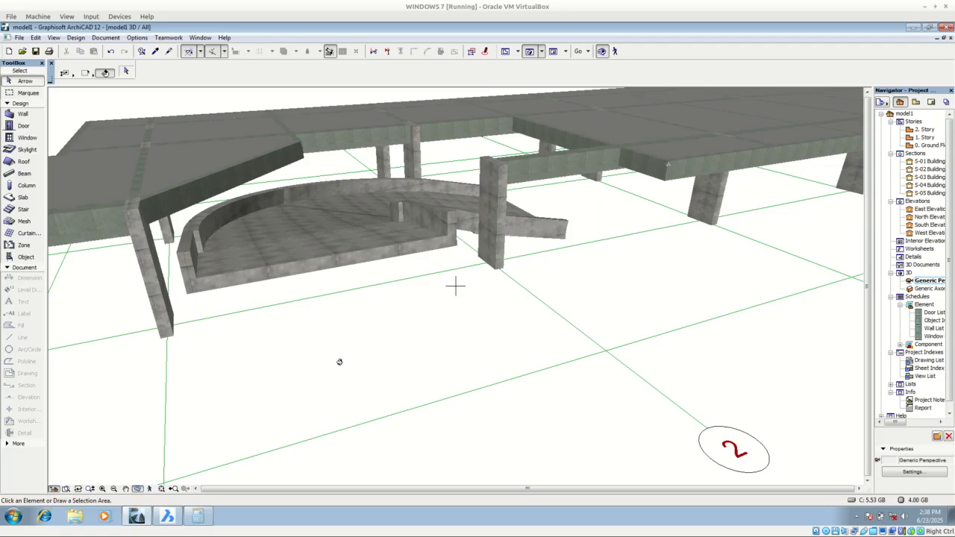
scroll(328, 355, down, 2)
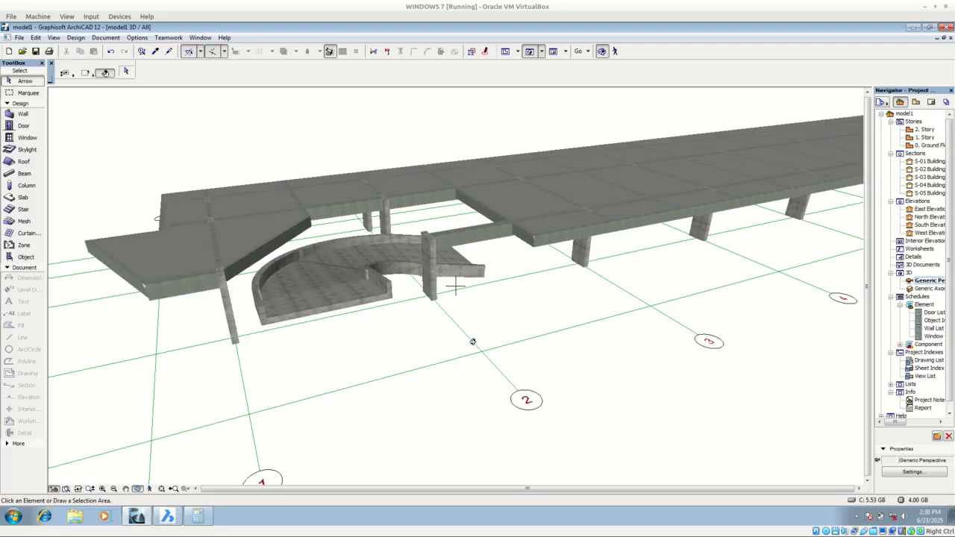
scroll(472, 341, down, 3)
scroll(397, 271, up, 2)
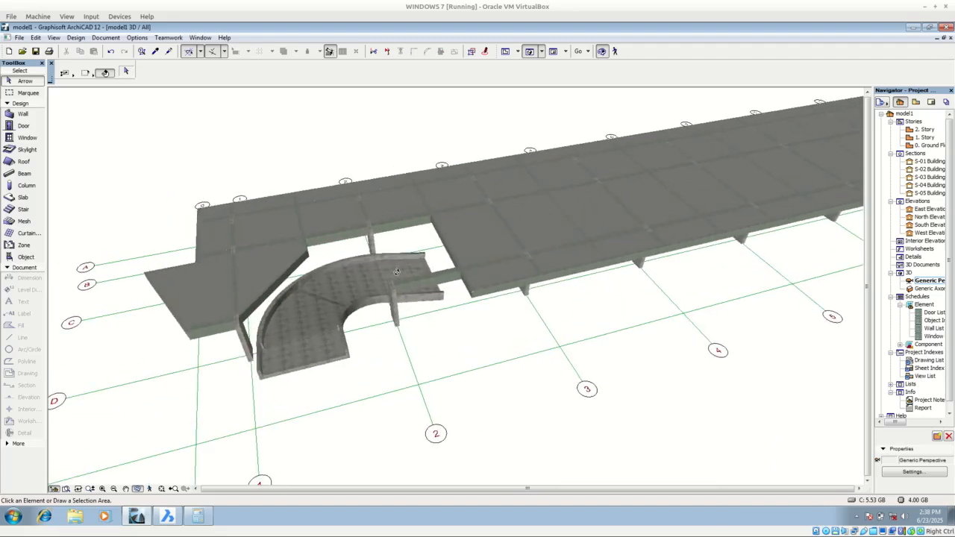
scroll(397, 272, up, 2)
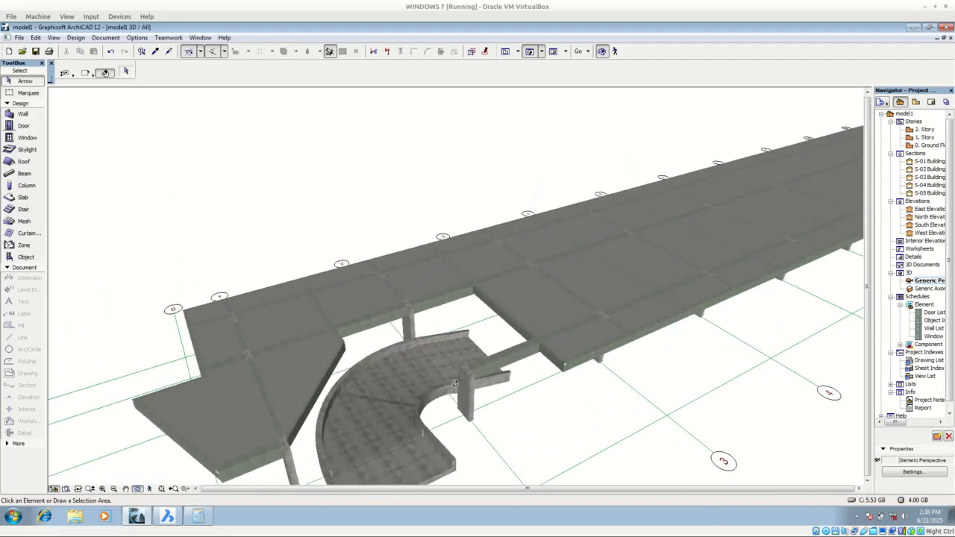
shift+middle_drag(455, 384, 439, 340)
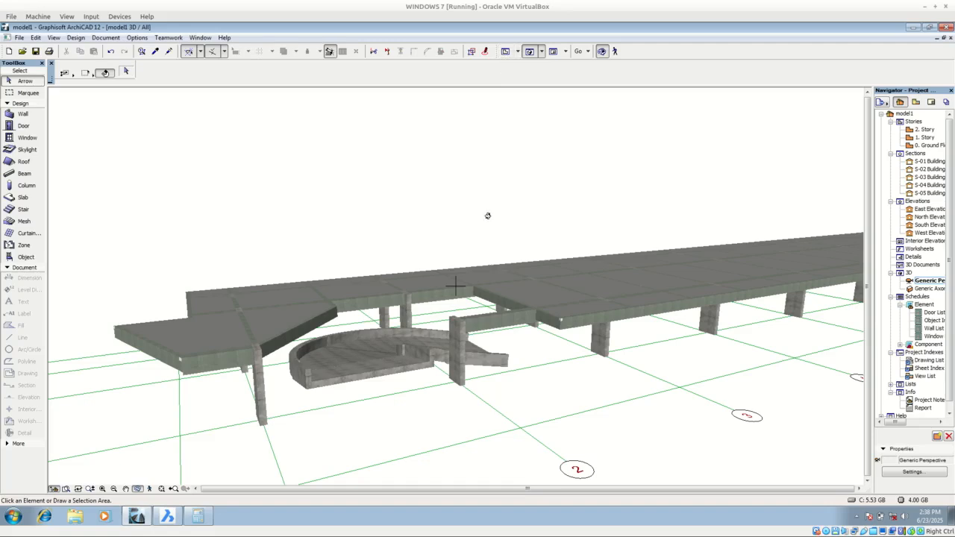
Review the ramp's placement within the whole building model in 3D
click(506, 51)
drag(620, 157, 606, 251)
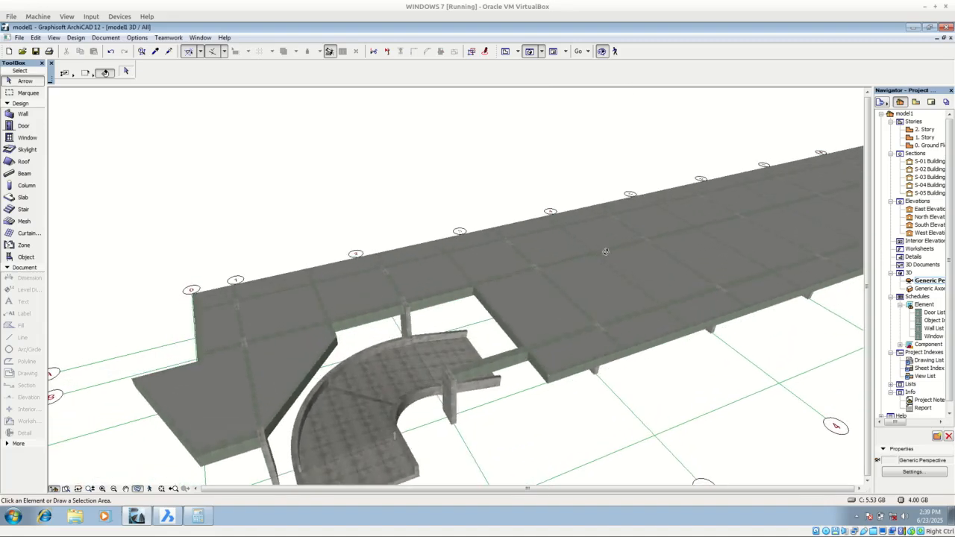
scroll(339, 233, down, 2)
middle_drag(620, 217, 475, 238)
scroll(441, 230, down, 2)
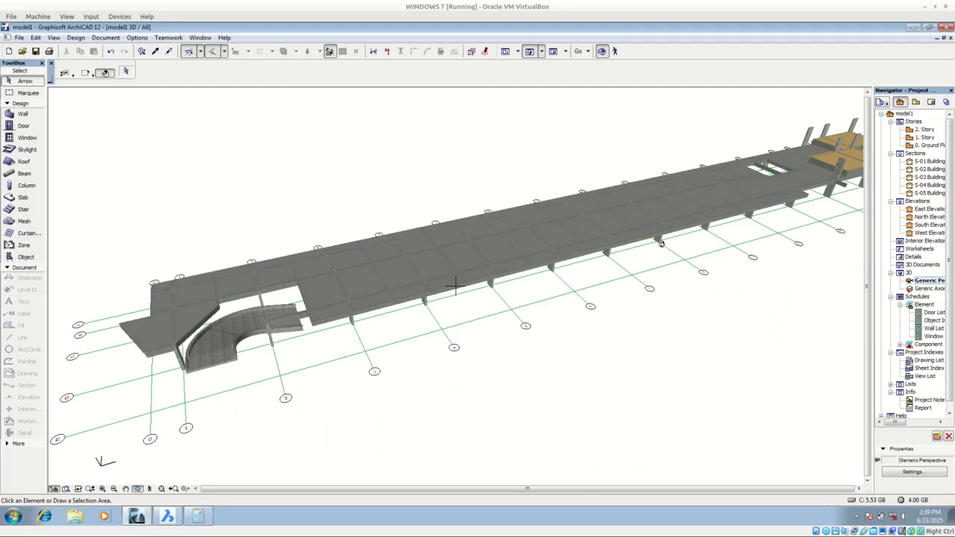
drag(616, 316, 553, 251)
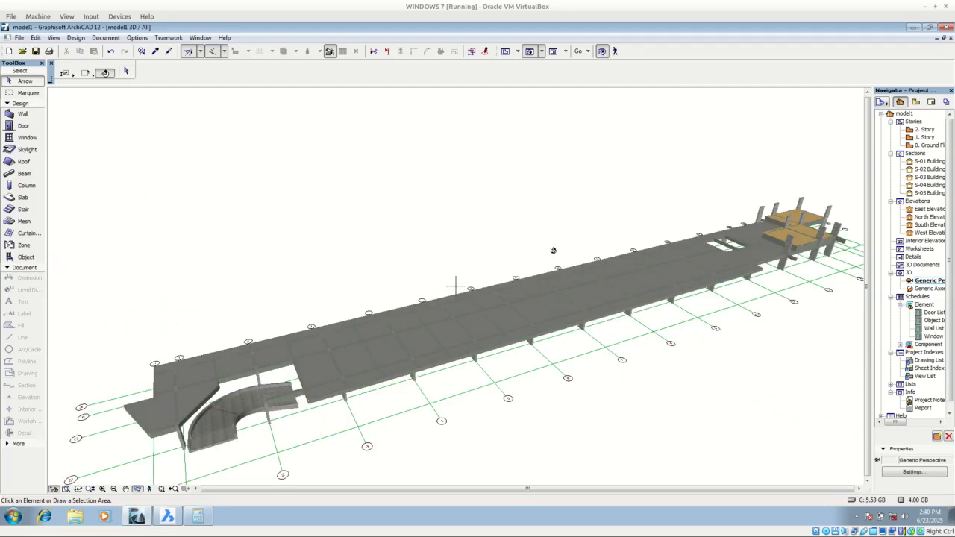